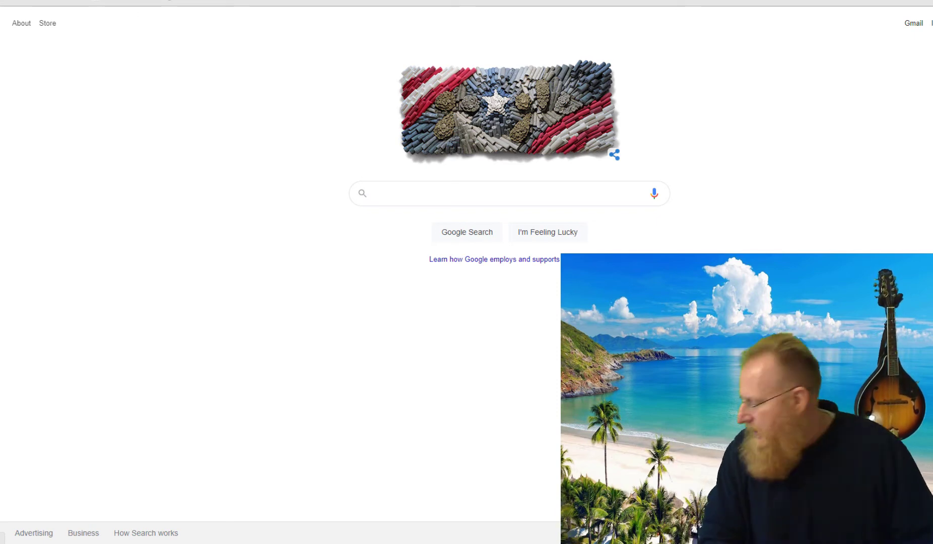
Step: Open the online Paint program at jspaint.app
type("jspaint.a")
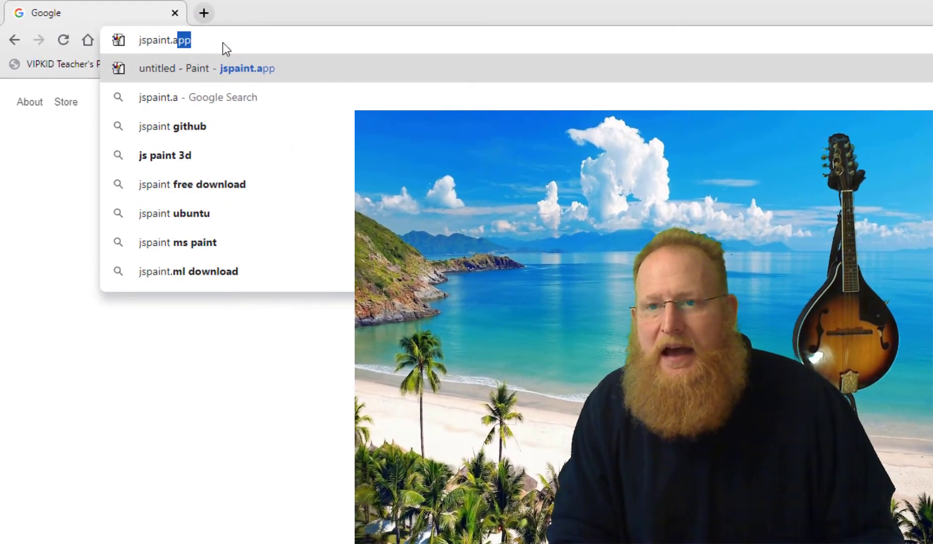
type("pp")
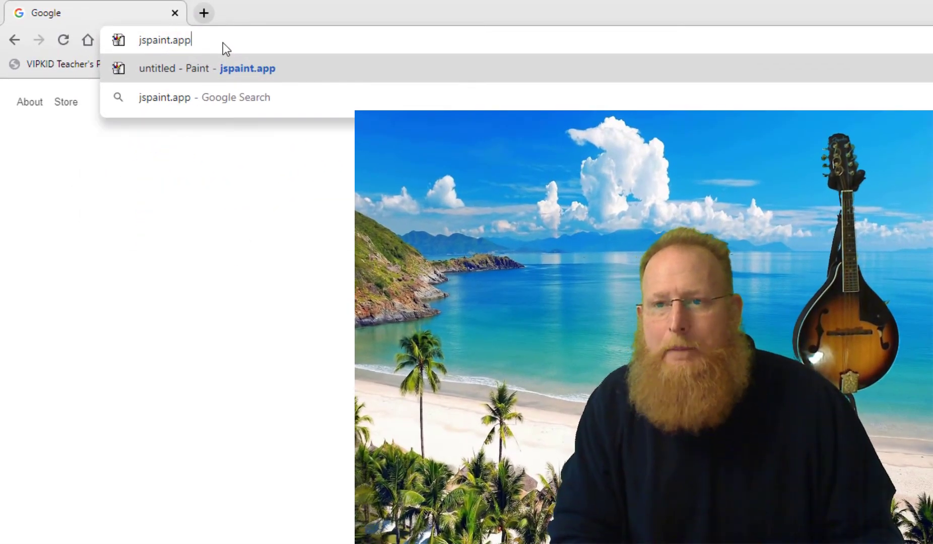
key("Return")
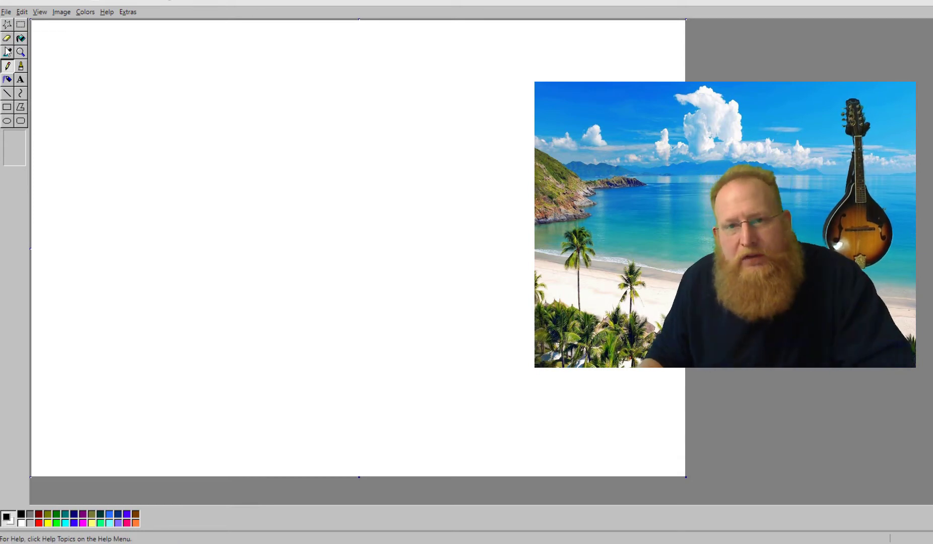
Step: Draw several straight practice lines at different angles on the canvas with the Line tool, and undo them all
left_click(9, 96)
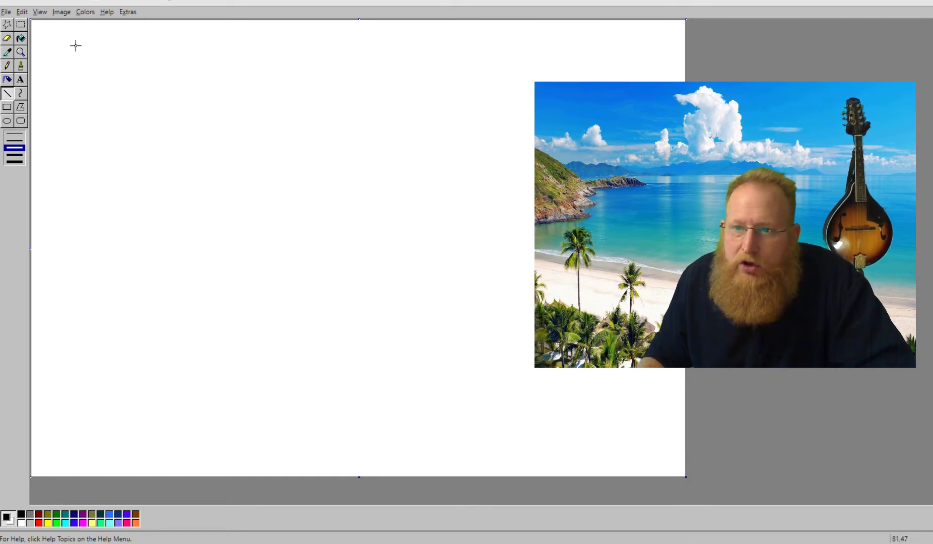
left_click_drag(76, 46, 287, 46)
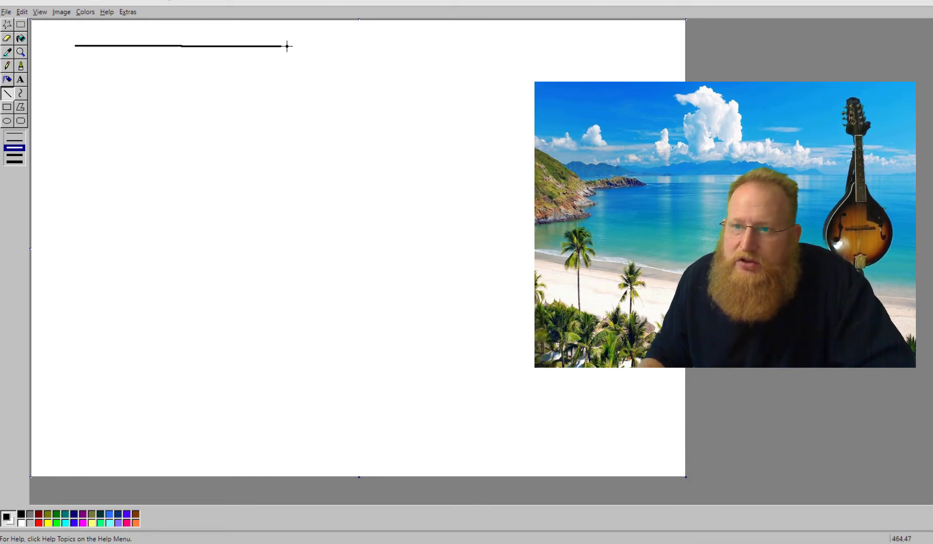
left_click_drag(202, 66, 262, 125)
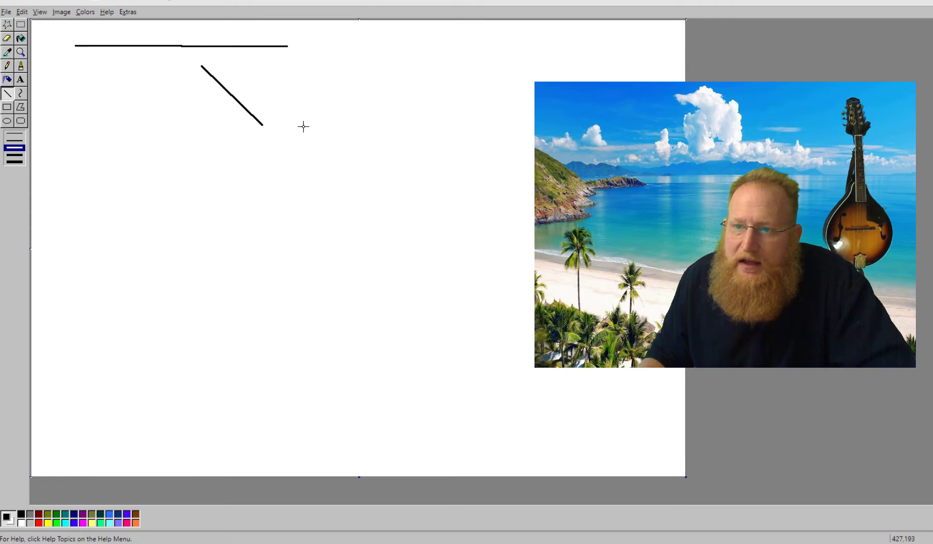
left_click_drag(261, 78, 356, 145)
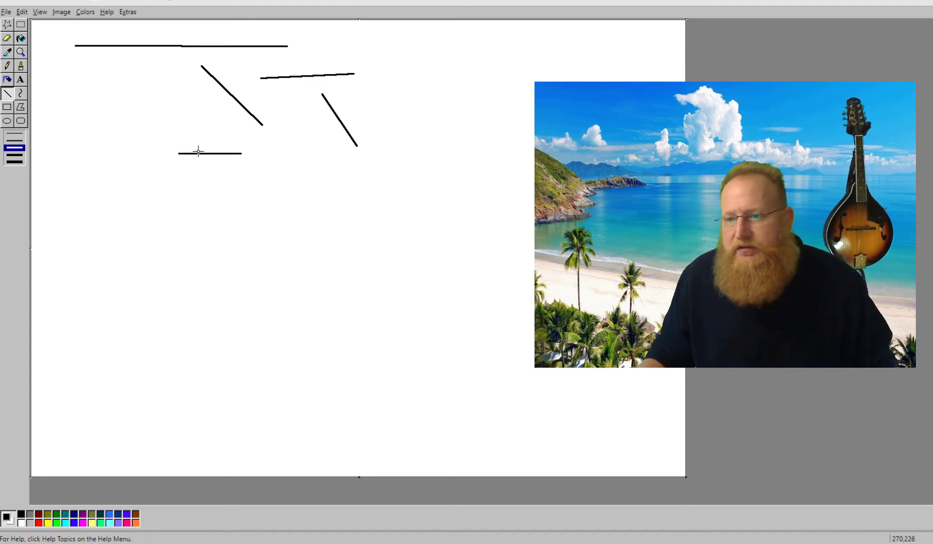
left_click_drag(278, 194, 314, 191)
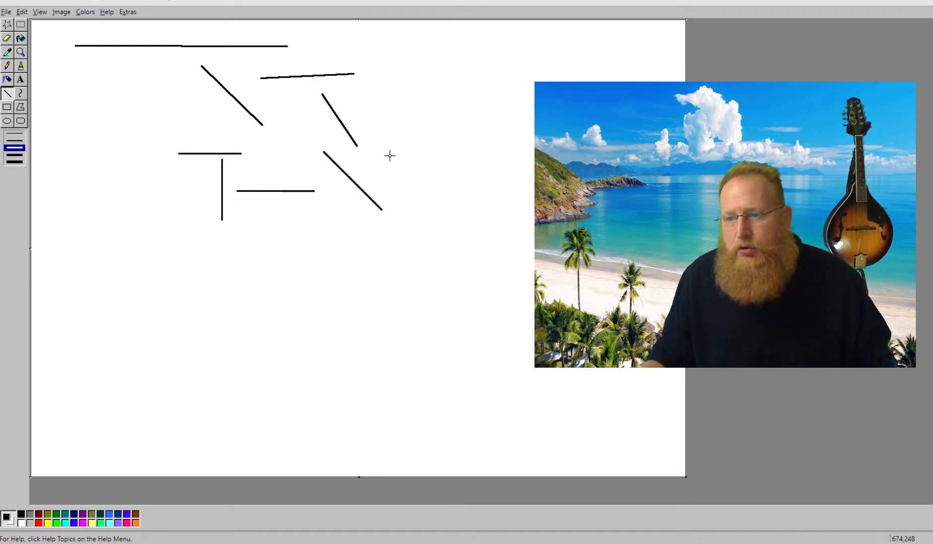
left_click_drag(372, 154, 302, 223)
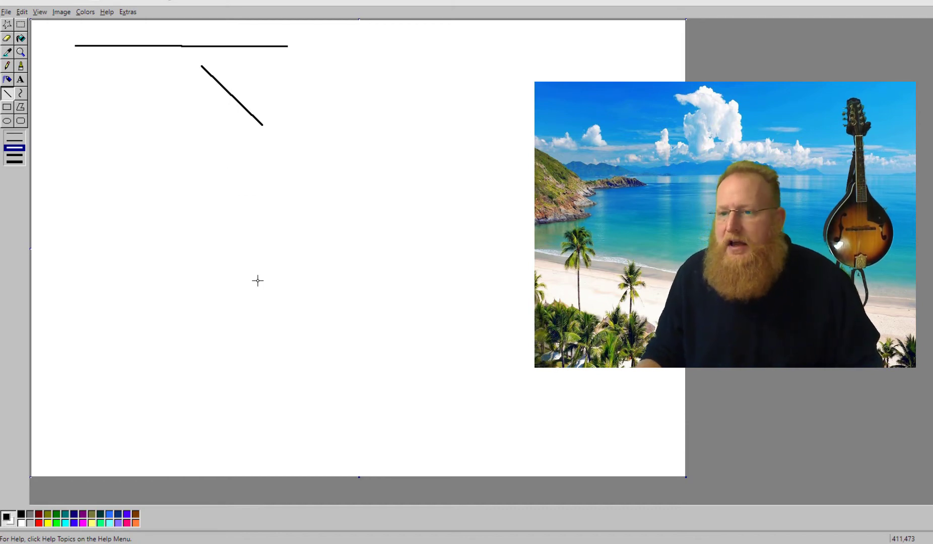
key("ctrl+z")
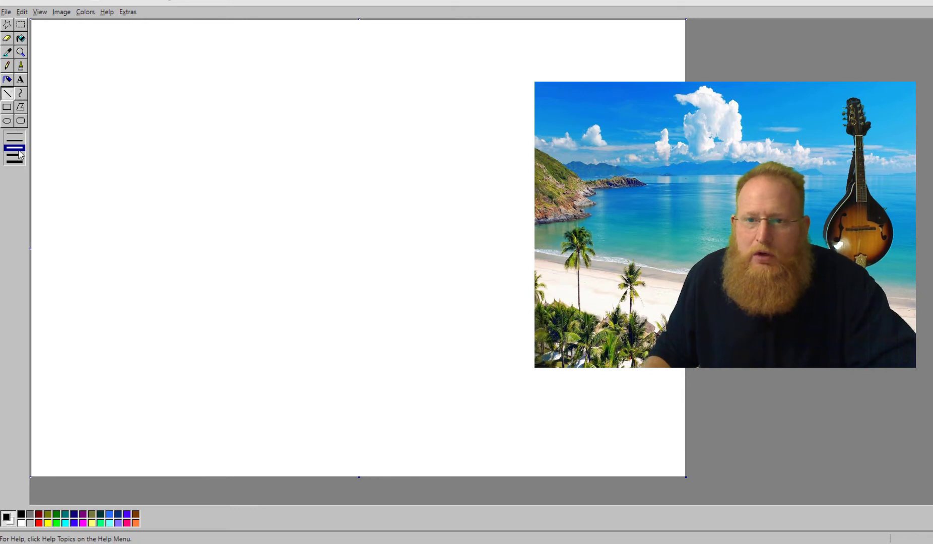
Step: Draw a wide outlined rectangle near the top of the canvas and a smaller one below it, and undo both
left_click(8, 109)
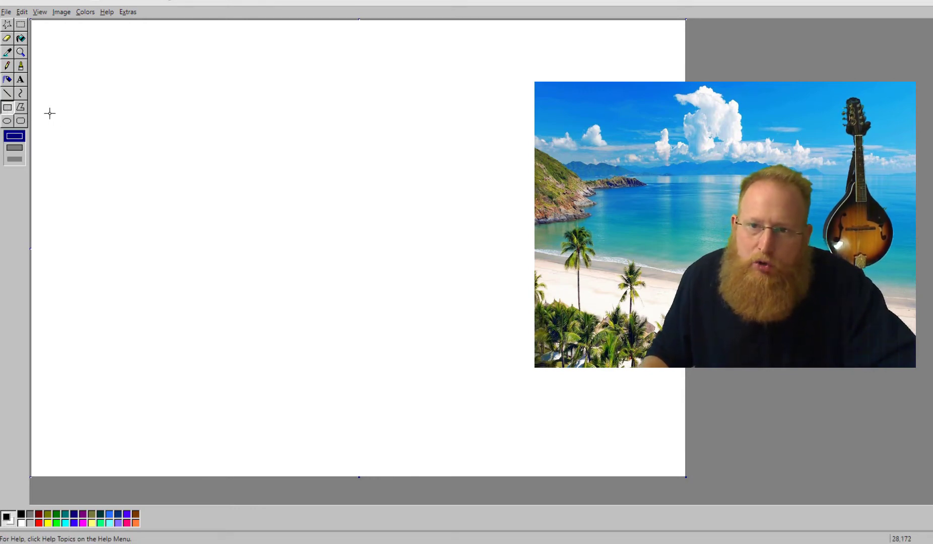
left_click(8, 94)
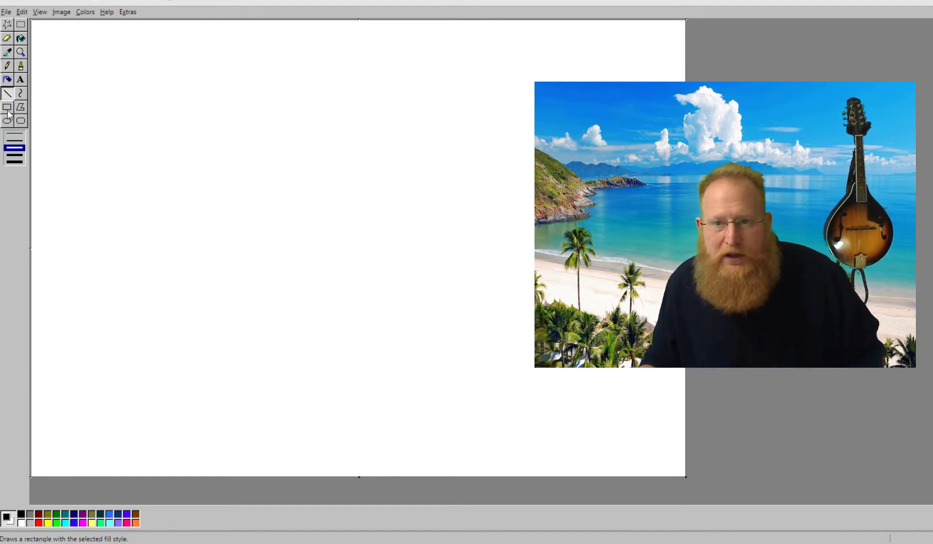
left_click(8, 107)
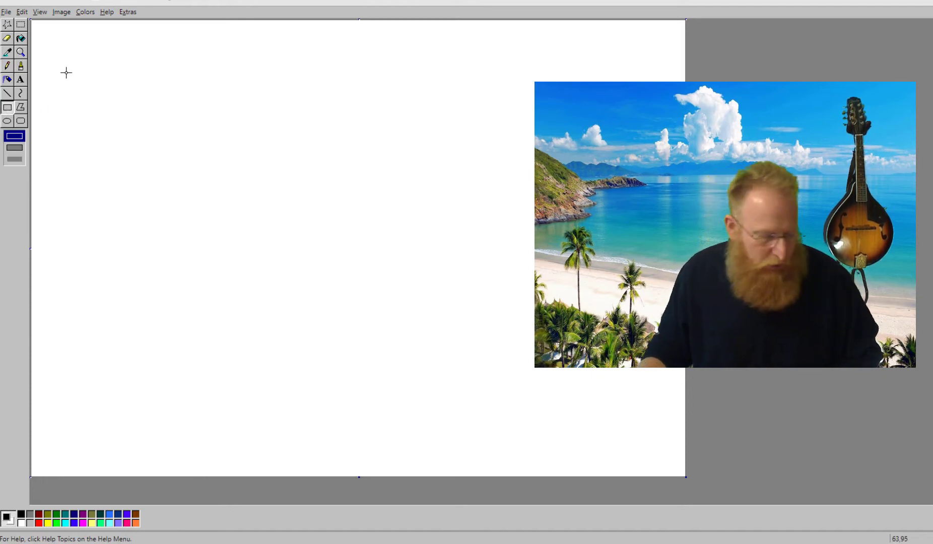
left_click_drag(62, 61, 334, 155)
left_click_drag(190, 208, 323, 315)
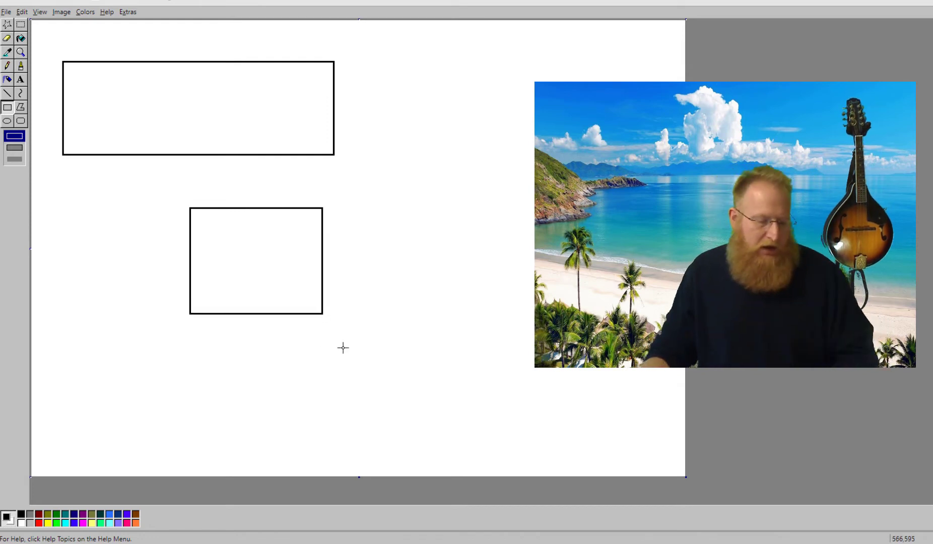
key("ctrl+z")
key("ctrl+z")
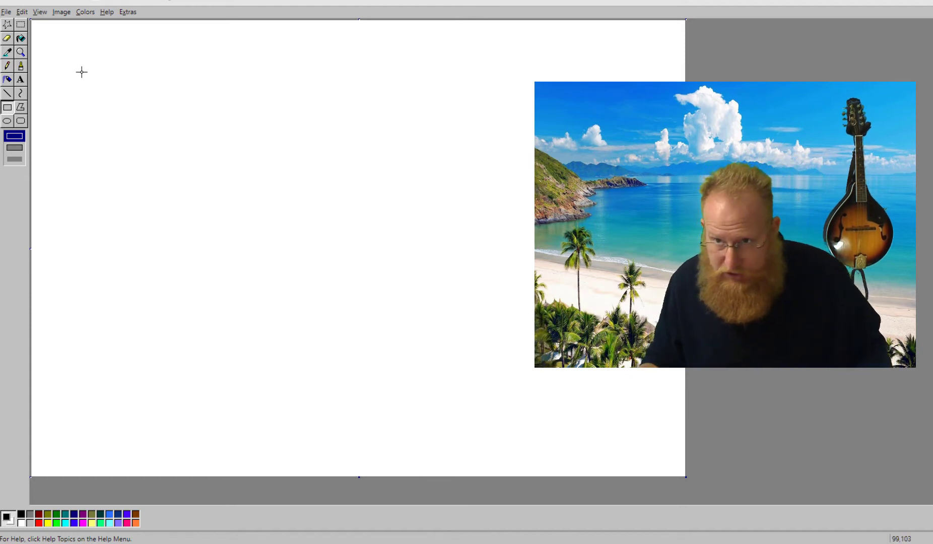
Step: Draw one large outlined square and two smaller squares beside it with the Rectangle tool
left_click_drag(76, 65, 233, 270)
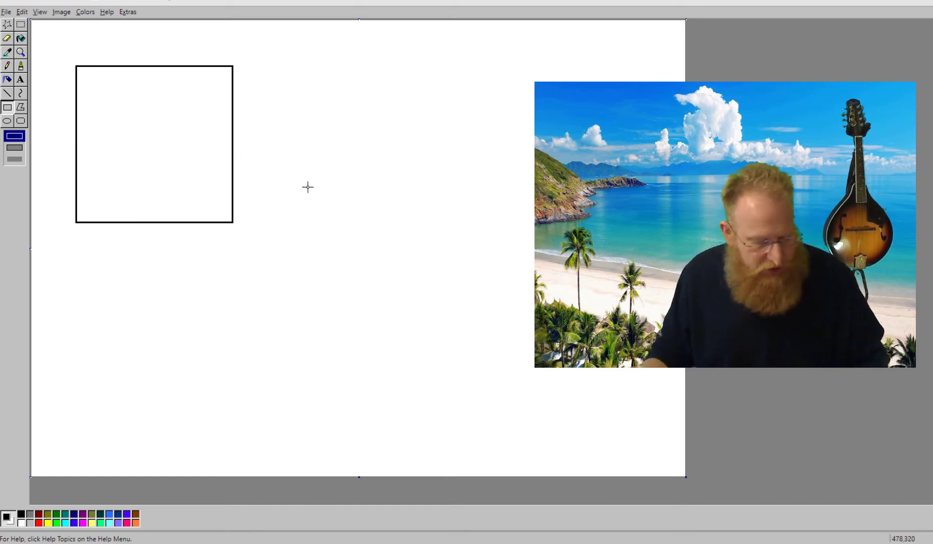
left_click_drag(294, 103, 364, 202)
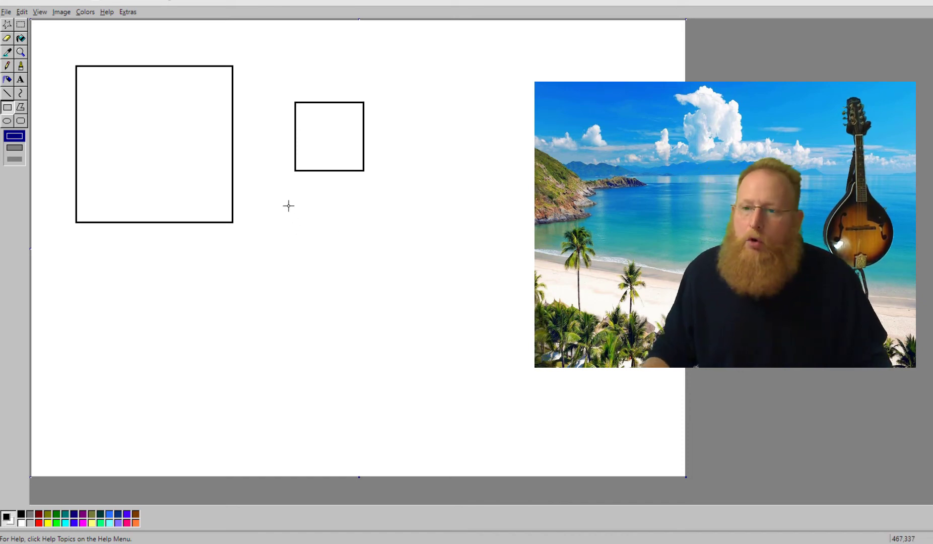
left_click_drag(306, 230, 387, 340)
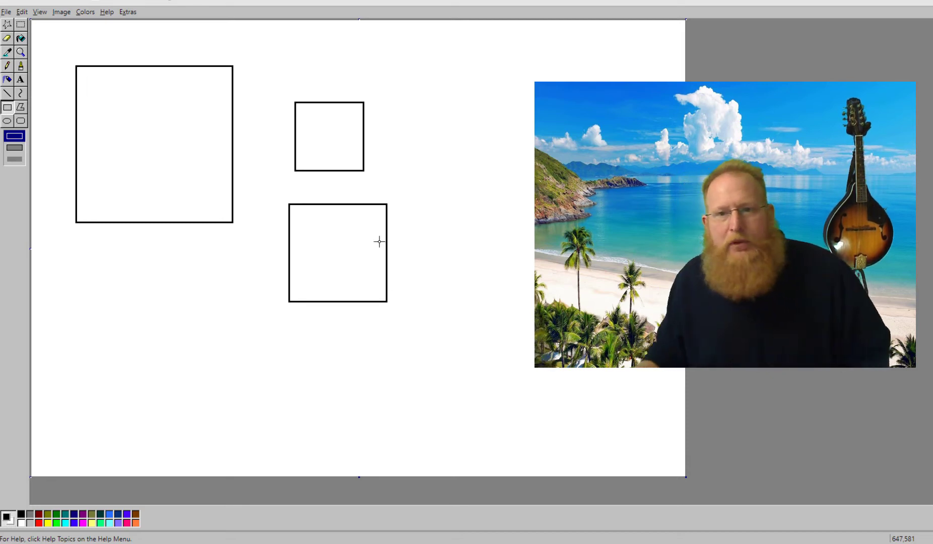
Step: Use the Curve tool beside the squares to draw a long line bent into an S shape, plus a second curve
left_click(21, 94)
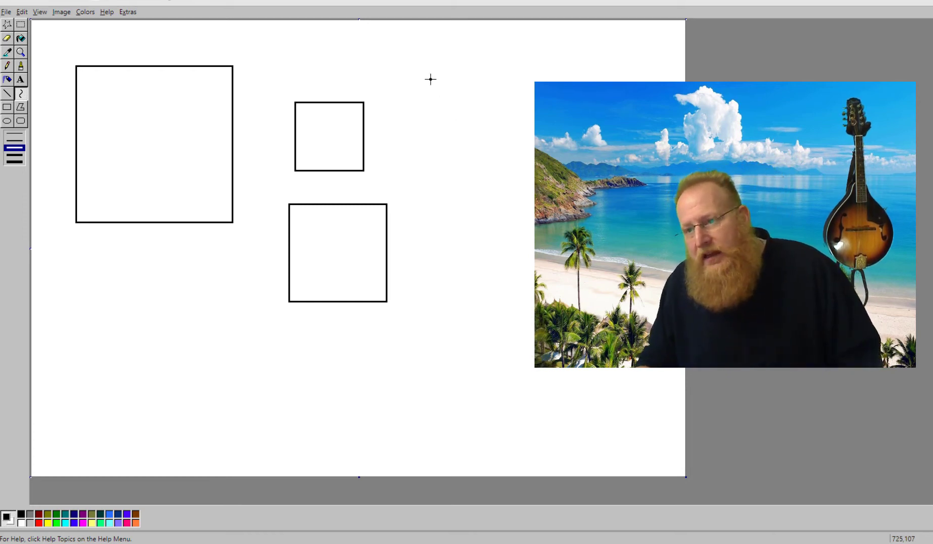
left_click_drag(431, 79, 535, 249)
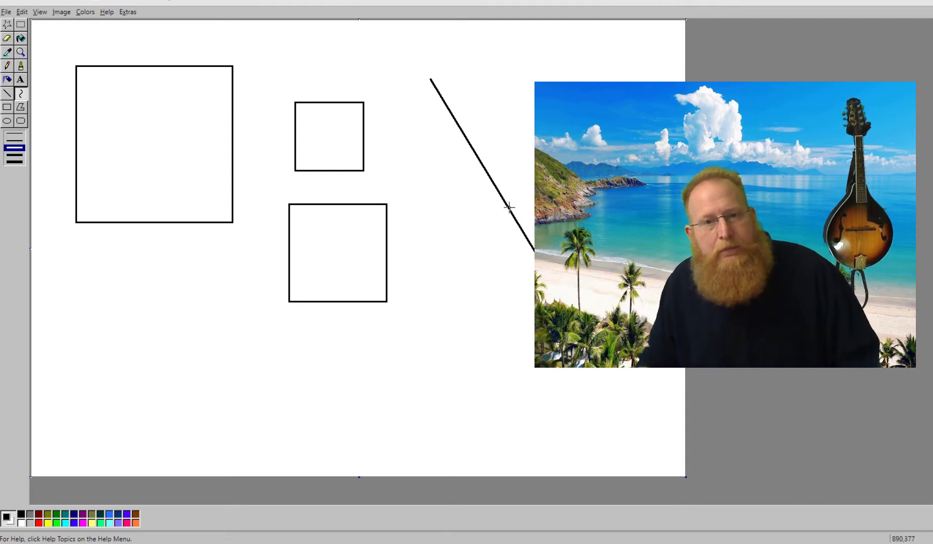
left_click_drag(451, 111, 572, 86)
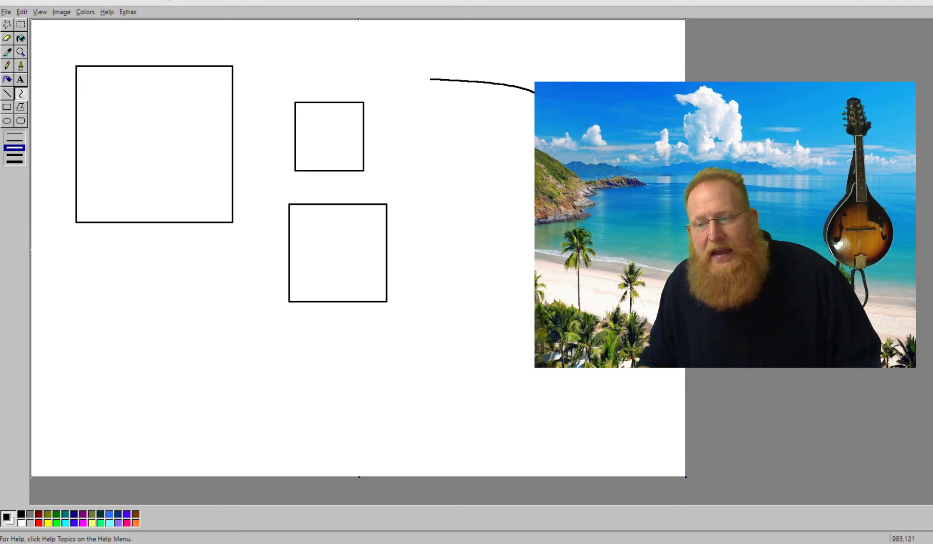
left_click_drag(548, 154, 334, 176)
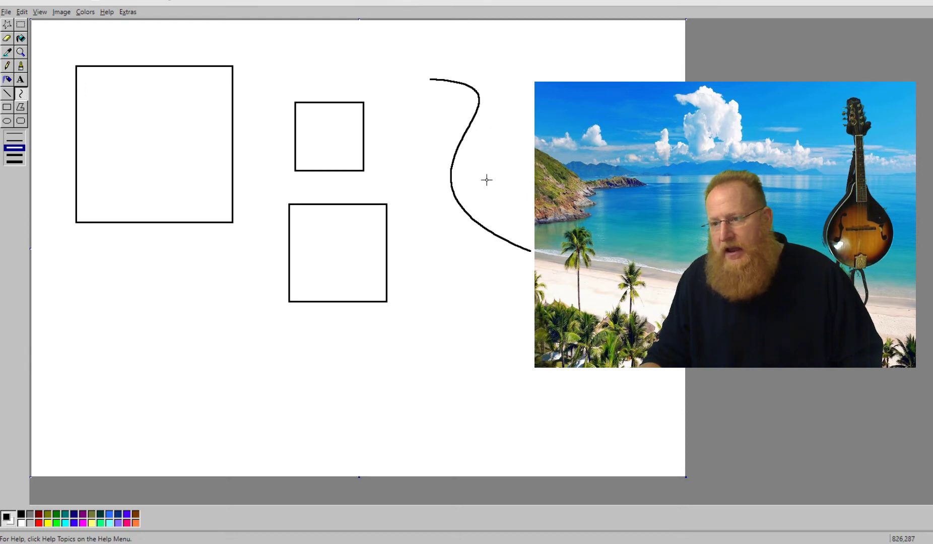
left_click_drag(460, 197, 454, 225)
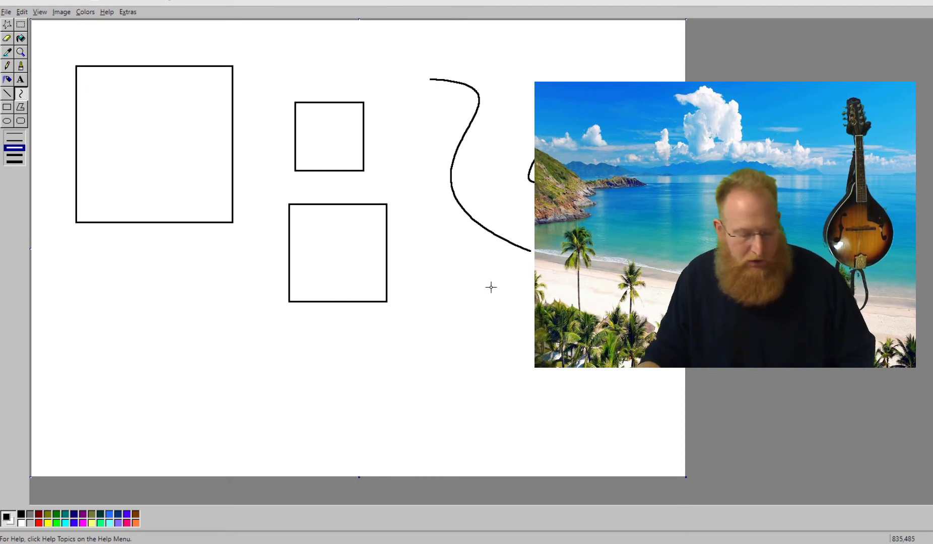
Step: Undo the practice curves and all three squares to return to a blank canvas
key("ctrl+z")
key("ctrl+z")
key("ctrl+z")
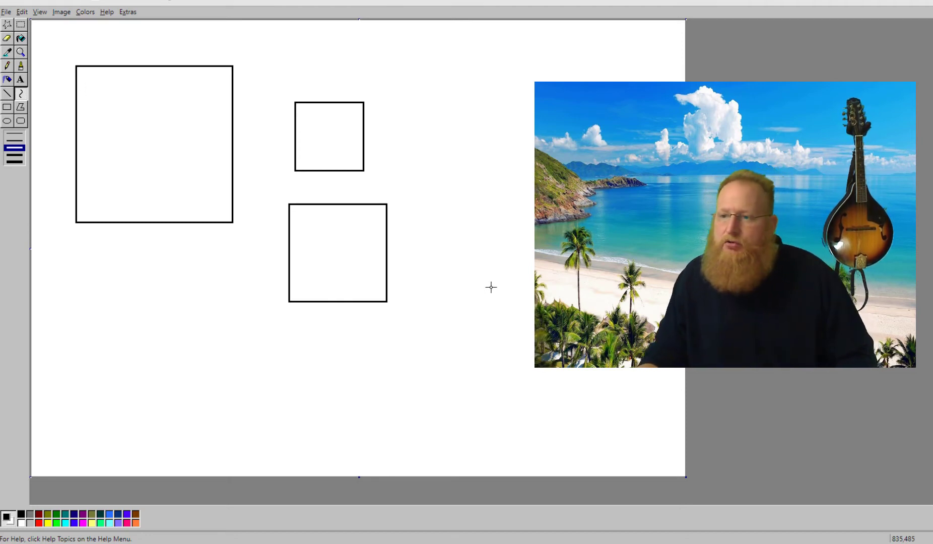
key("ctrl+z")
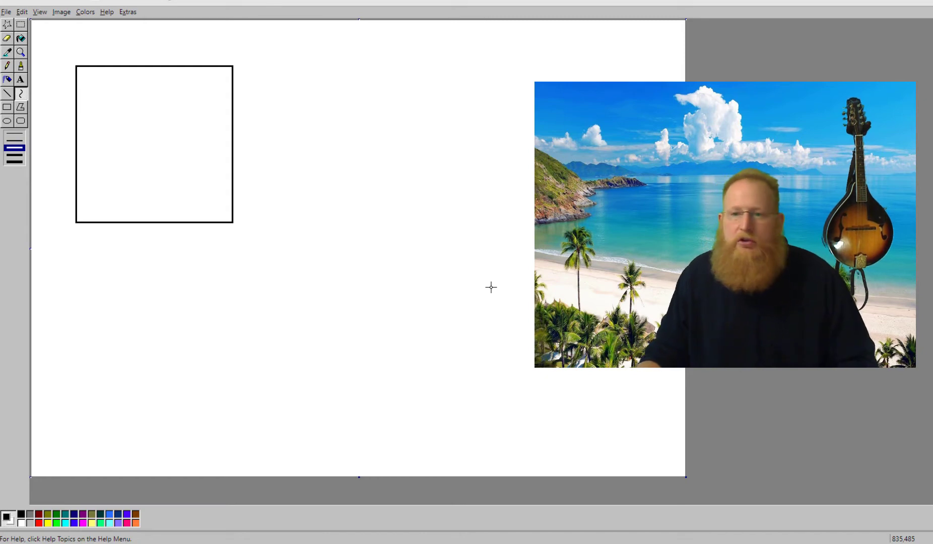
key("ctrl+z")
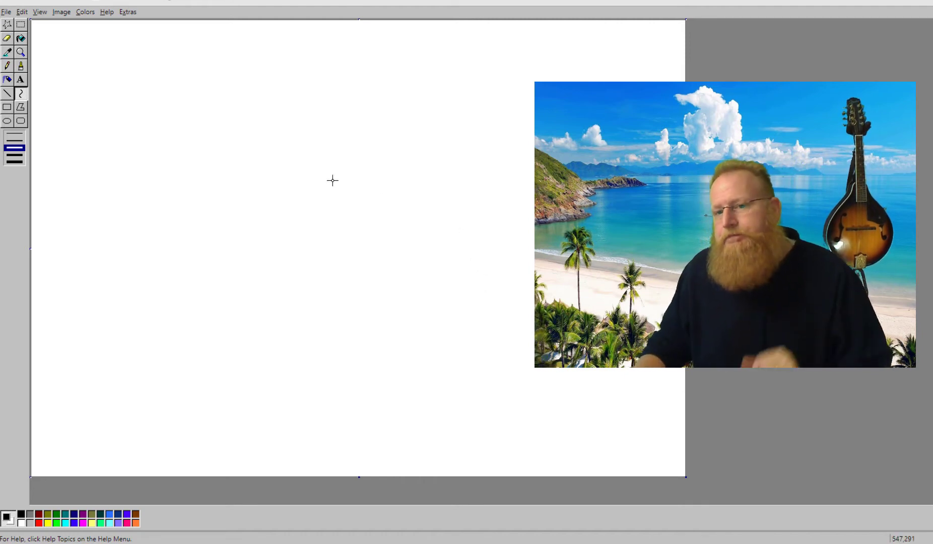
Step: Draw a single outlined square in the upper-left part of the canvas with the Rectangle tool
left_click(8, 94)
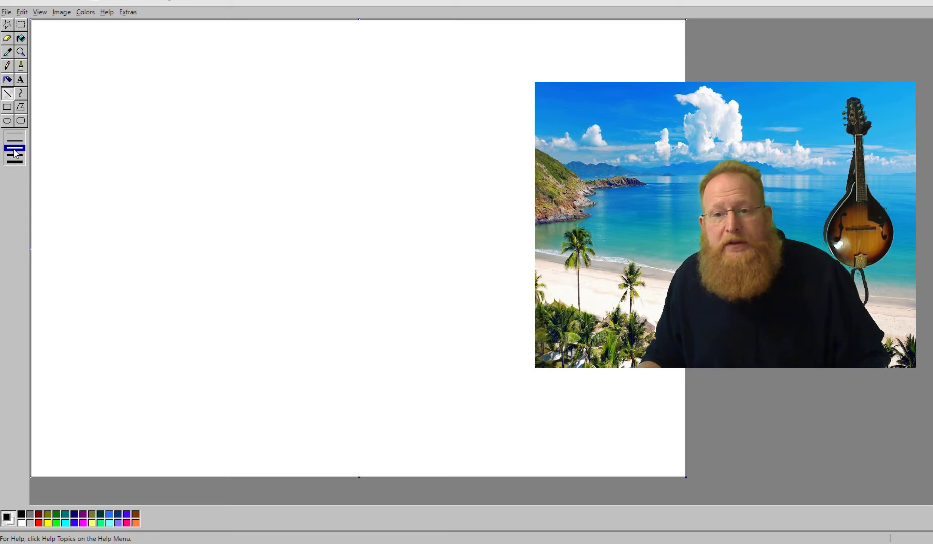
left_click(7, 110)
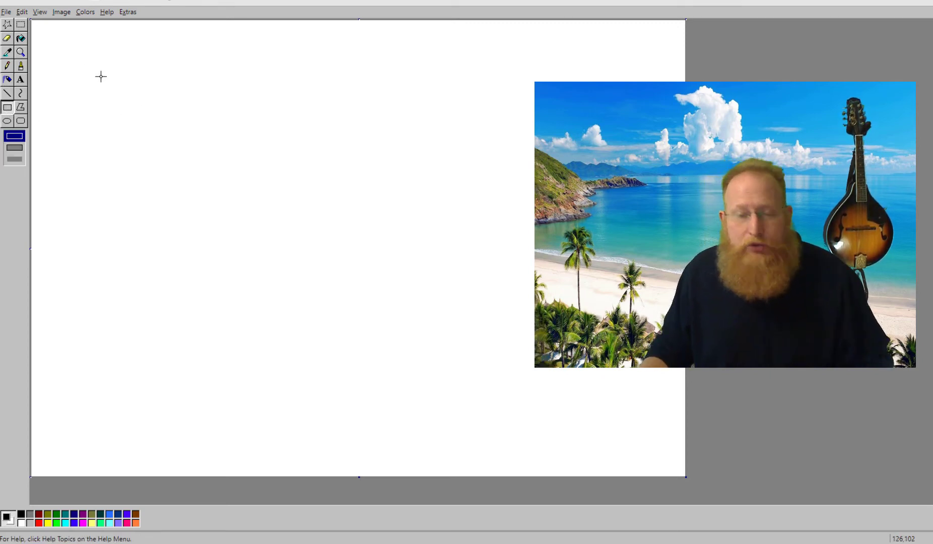
left_click_drag(99, 74, 232, 243)
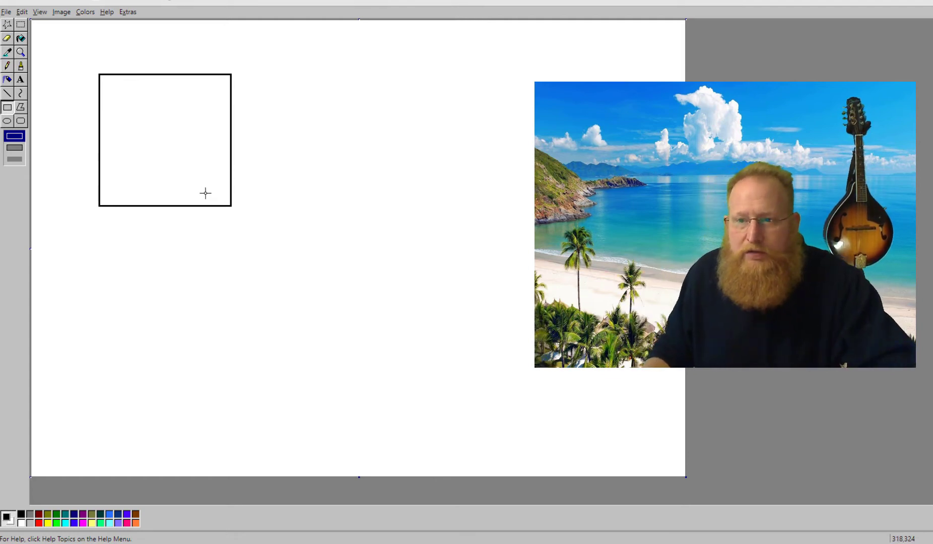
Step: Draw an S-shaped curve from the square's upper-left corner to its centre with the Curve tool
left_click(20, 94)
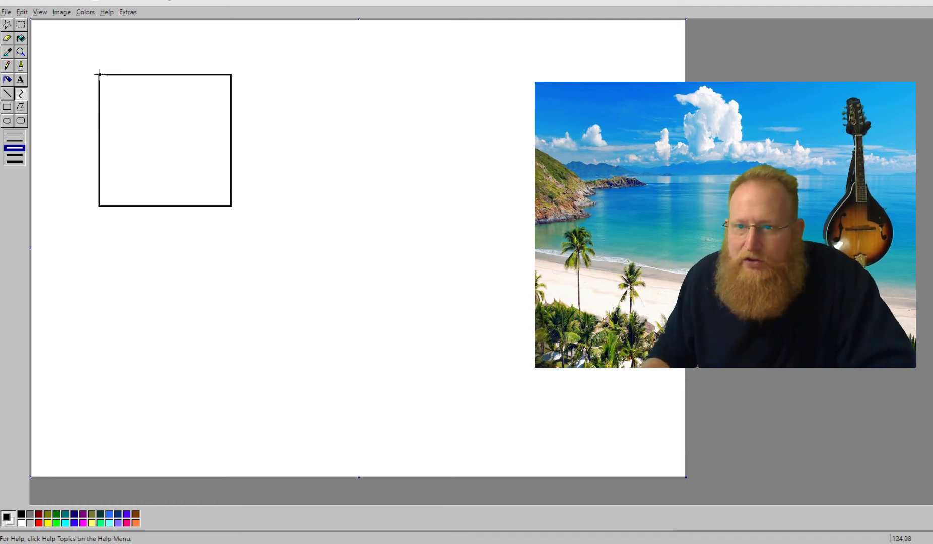
mouse_move(113, 92)
left_mouse_down()
mouse_move(144, 154)
mouse_move(167, 146)
mouse_move(163, 139)
left_mouse_up()
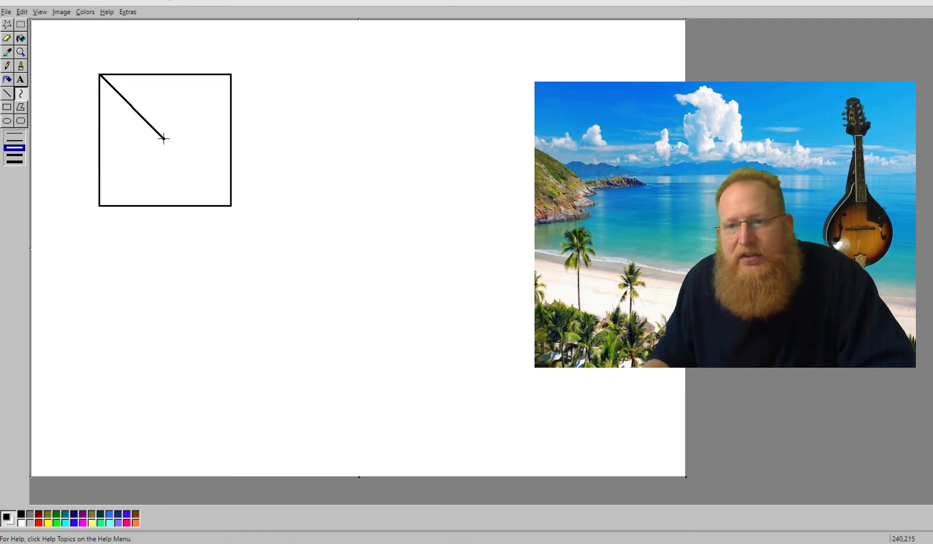
left_click_drag(124, 100, 155, 82)
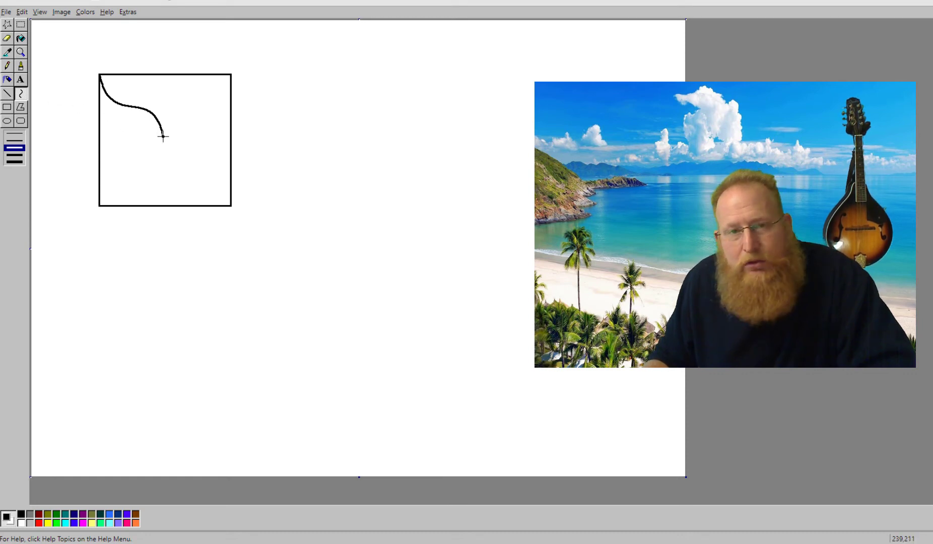
Step: Draw a second curve from the square's centre to its lower-left corner, bending it twice
left_click_drag(162, 138, 99, 206)
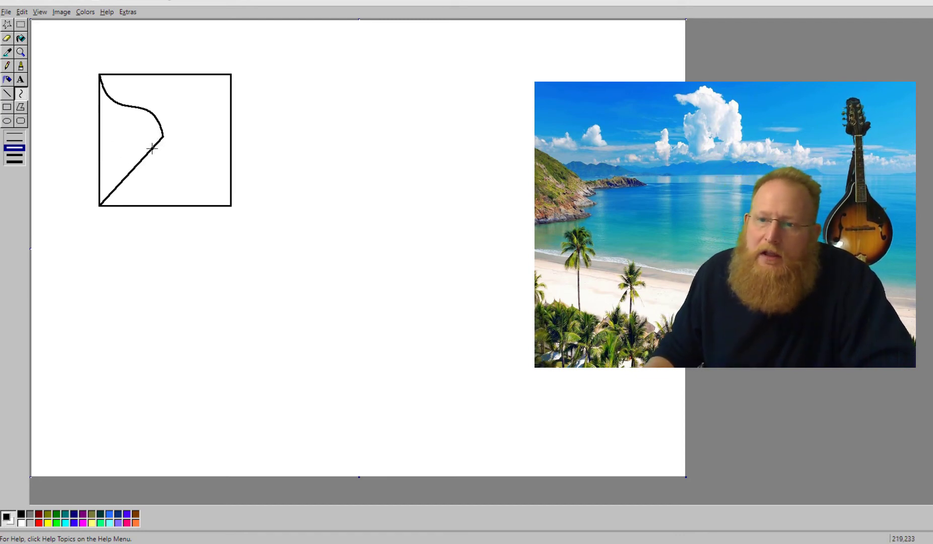
mouse_move(152, 148)
left_mouse_down()
mouse_move(176, 183)
mouse_move(198, 155)
mouse_move(205, 171)
mouse_move(190, 183)
mouse_move(146, 158)
mouse_move(122, 133)
mouse_move(133, 107)
mouse_move(114, 108)
mouse_move(109, 115)
mouse_move(141, 119)
mouse_move(123, 160)
mouse_move(129, 178)
mouse_move(161, 195)
mouse_move(138, 152)
mouse_move(155, 151)
mouse_move(125, 125)
mouse_move(121, 162)
mouse_move(141, 183)
mouse_move(176, 196)
mouse_move(203, 172)
mouse_move(172, 181)
left_mouse_up()
left_click_drag(170, 181, 182, 196)
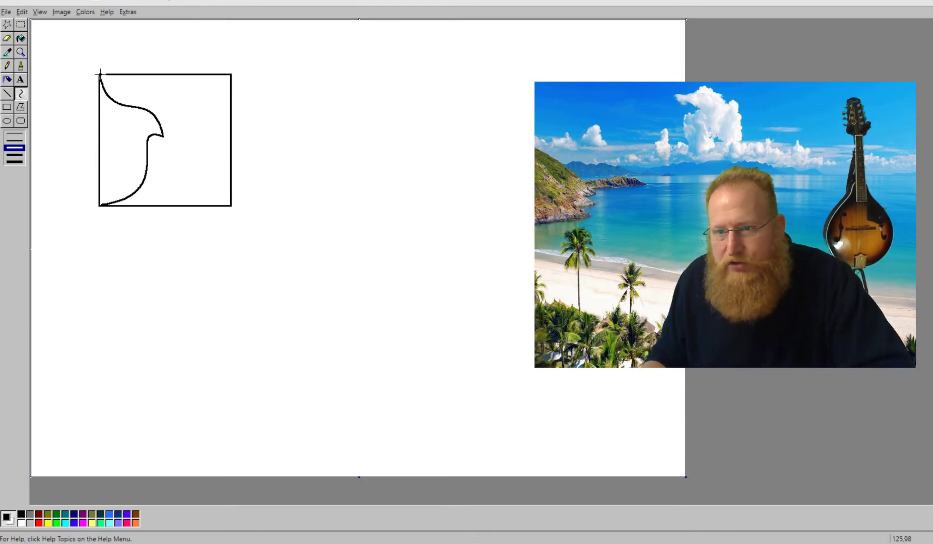
Step: Draw two joined curves from the square's upper-left corner to its upper-right corner, meeting in a downward point inside the square
left_click_drag(111, 81, 189, 105)
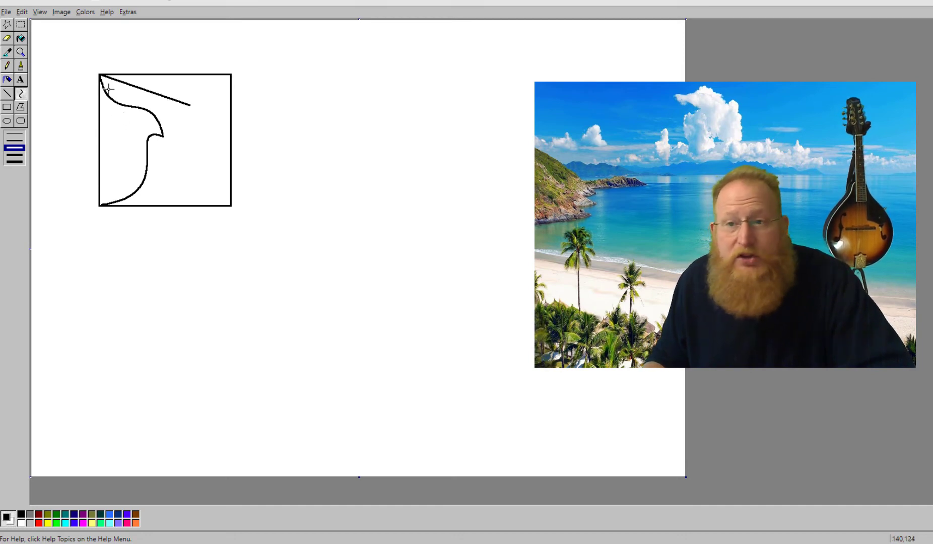
left_click_drag(126, 83, 190, 74)
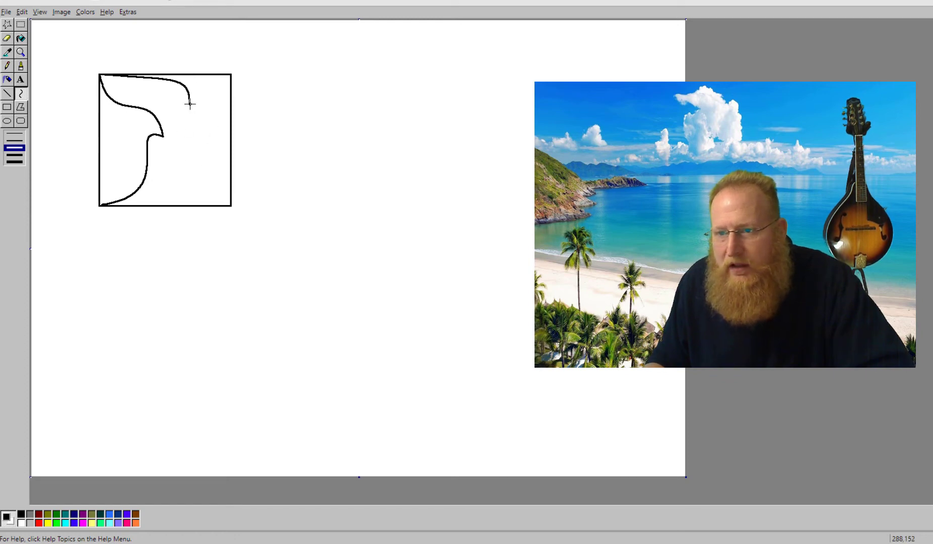
left_click_drag(191, 103, 231, 73)
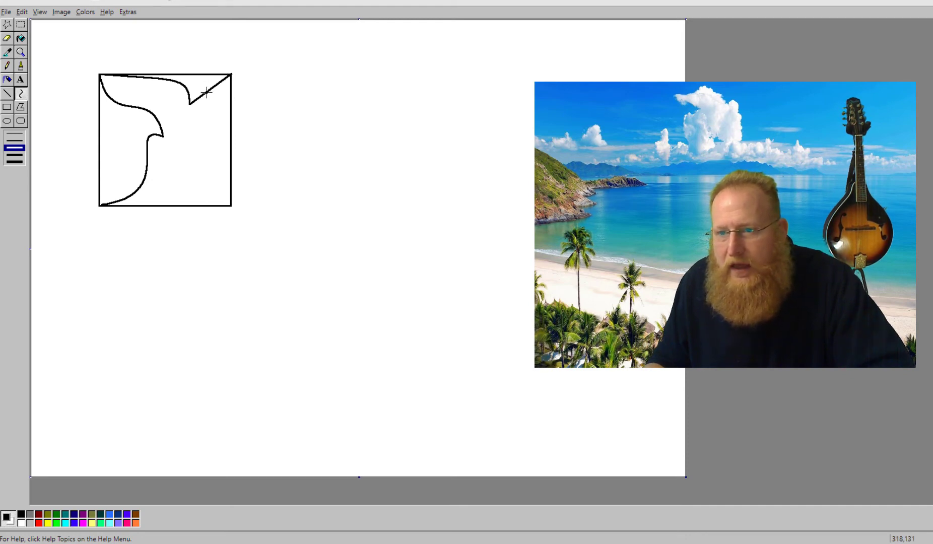
left_click_drag(193, 122, 195, 146)
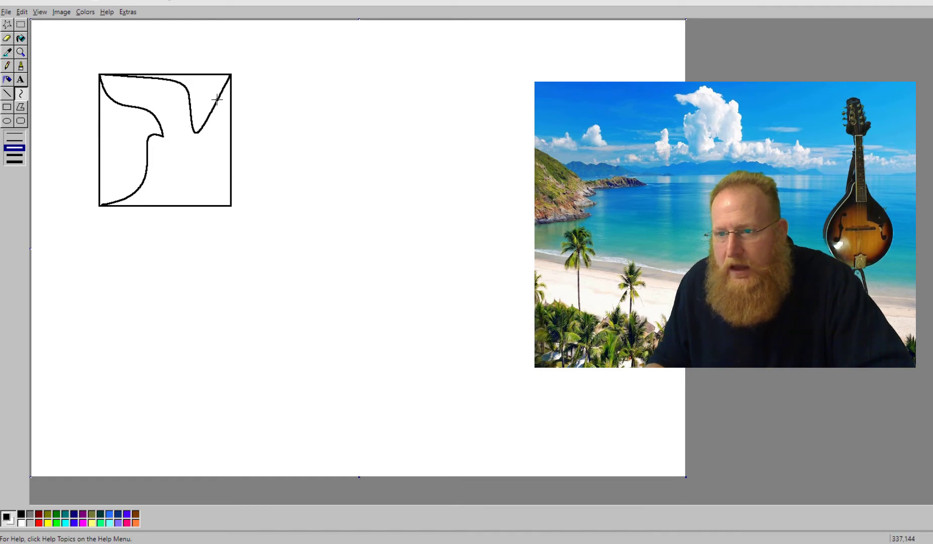
left_click_drag(217, 99, 186, 89)
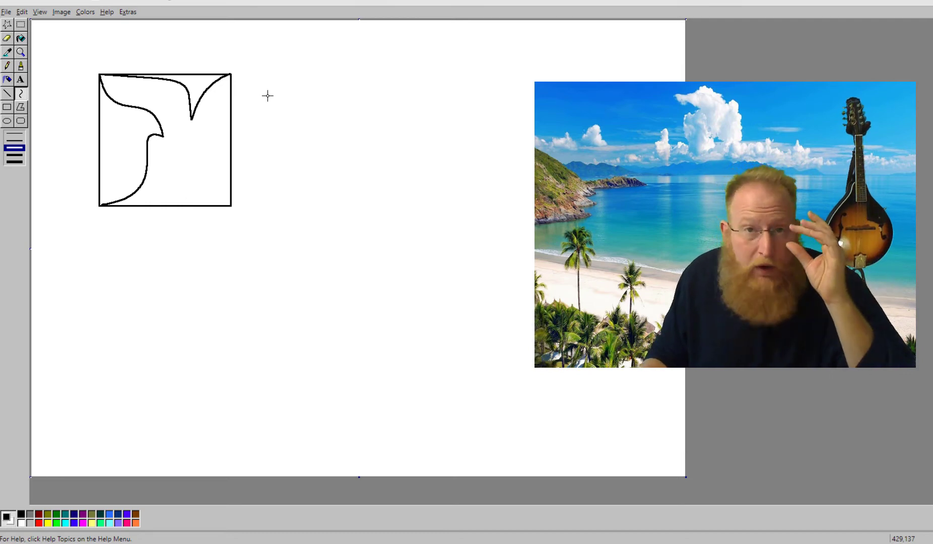
Step: Copy the square's left half with a transparent rectangular selection and place the copy so its straight edge lies on the square's right edge
left_click(20, 25)
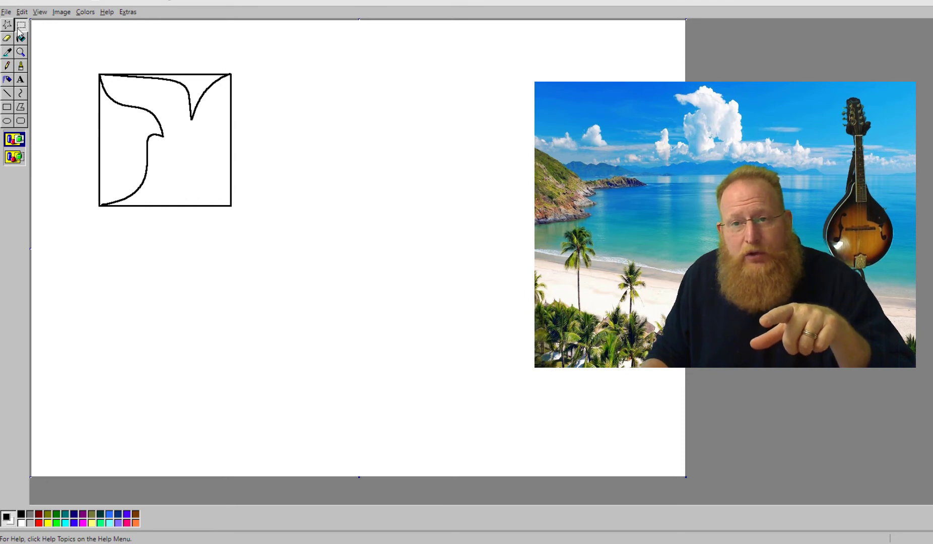
left_click(9, 152)
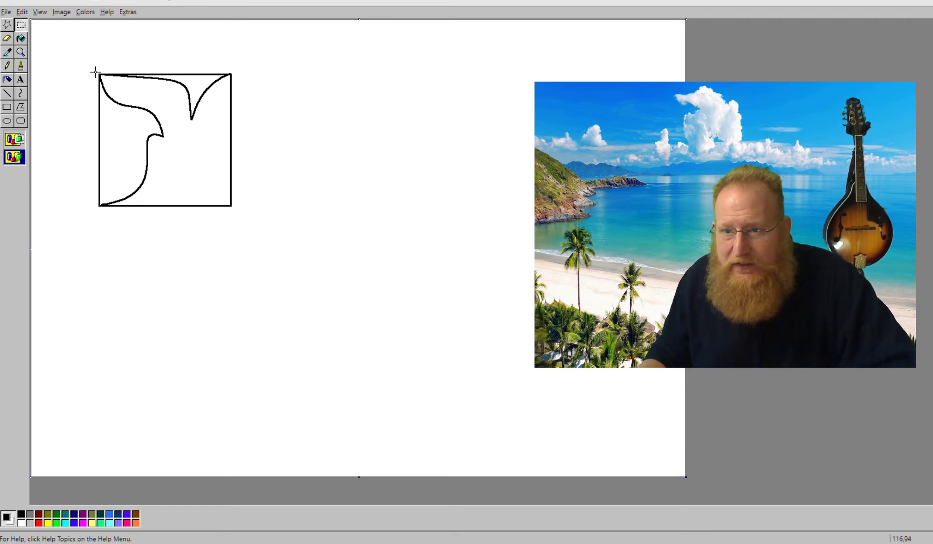
mouse_move(96, 72)
left_mouse_down()
mouse_move(157, 173)
mouse_move(165, 208)
left_mouse_up()
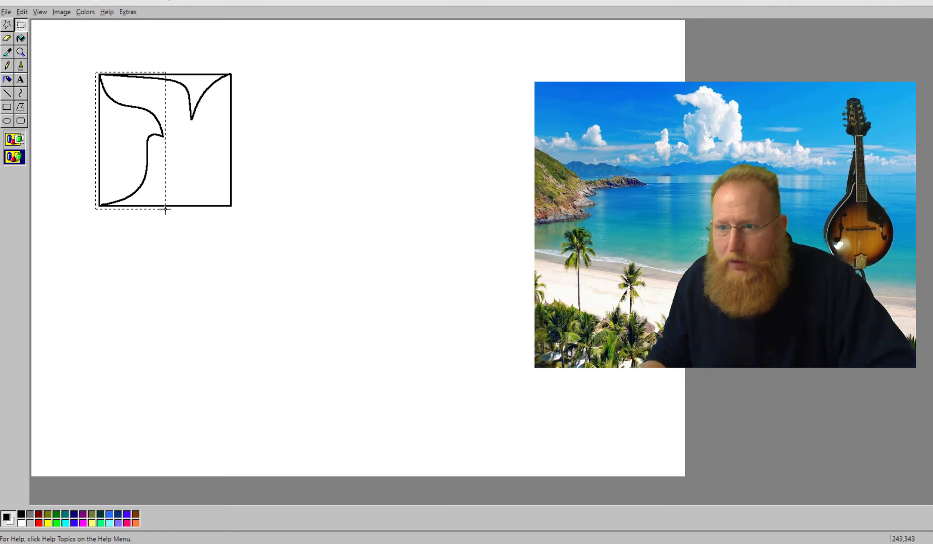
left_click_drag(166, 209, 166, 209)
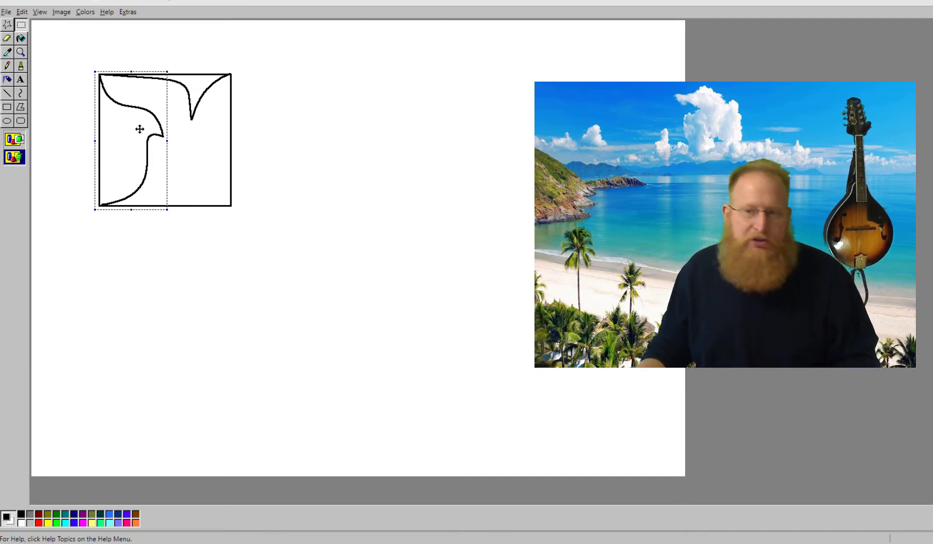
mouse_move(140, 129)
left_mouse_down()
mouse_move(96, 45)
mouse_move(73, 83)
mouse_move(104, 128)
mouse_move(273, 129)
left_mouse_up()
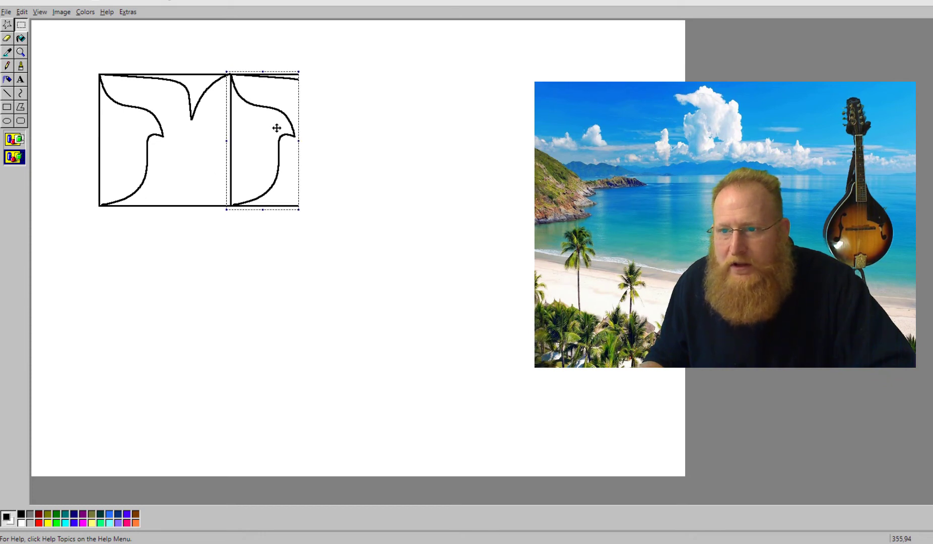
left_click(339, 105)
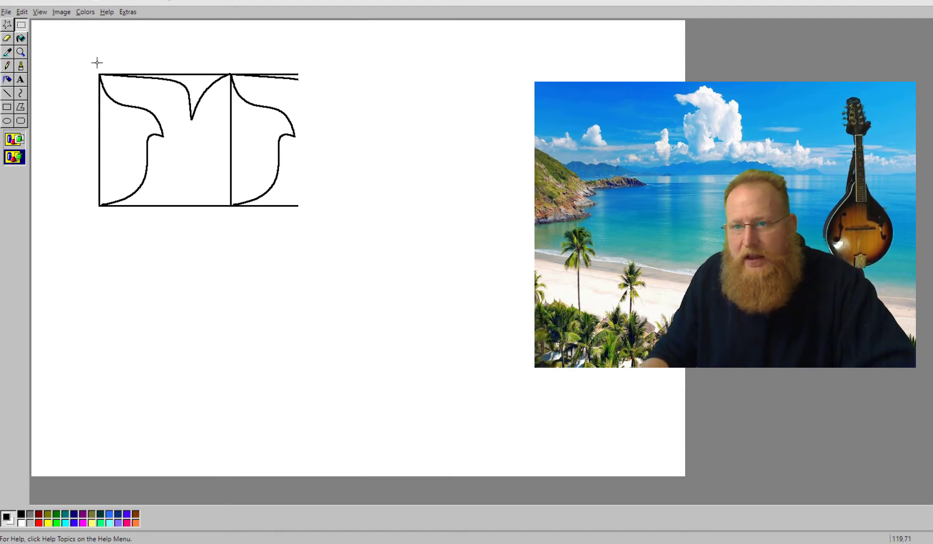
Step: Copy the square's top half with its two upper curves and place the copy so its top line lies on the square's bottom edge
left_click_drag(97, 58, 233, 122)
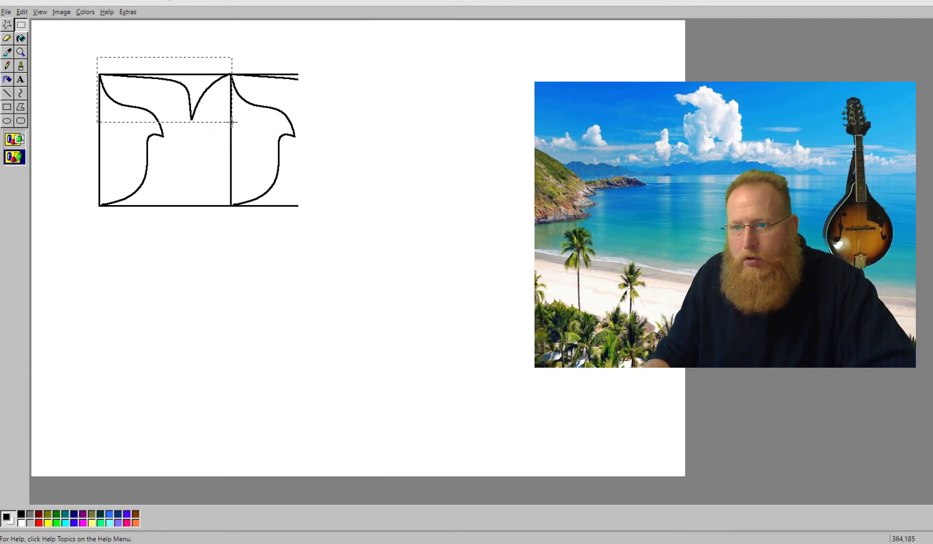
left_click_drag(232, 122, 233, 121)
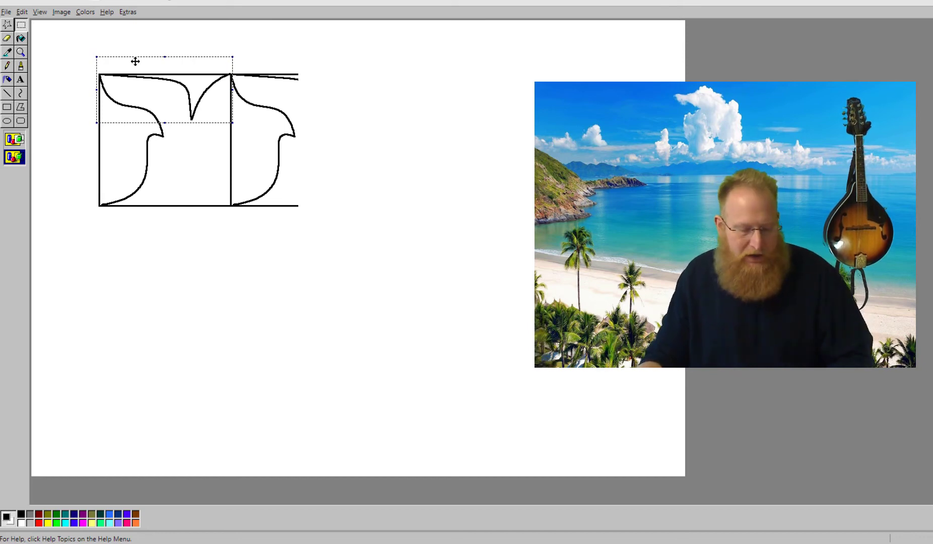
mouse_move(135, 61)
left_mouse_down()
mouse_move(121, 51)
mouse_move(177, 136)
mouse_move(179, 234)
mouse_move(208, 120)
mouse_move(186, 84)
mouse_move(187, 221)
left_mouse_up()
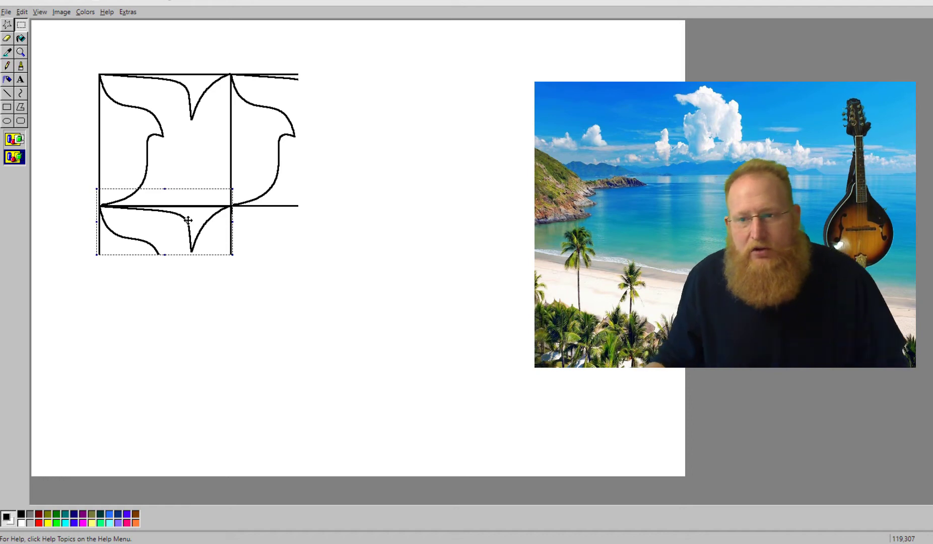
left_click(307, 237)
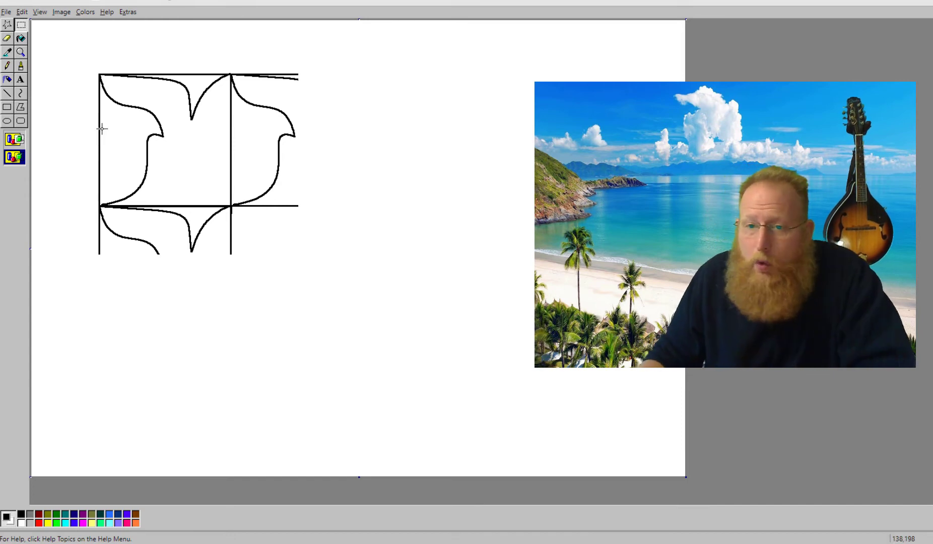
Step: Erase the straight top edge of the square above the curve with the second-largest eraser, leaving the curve intact
left_click(21, 51)
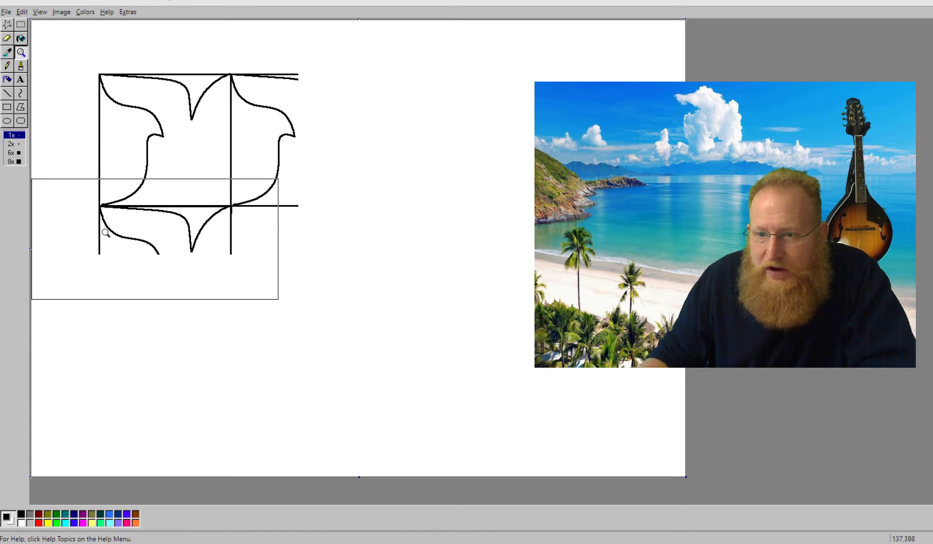
left_click(162, 84)
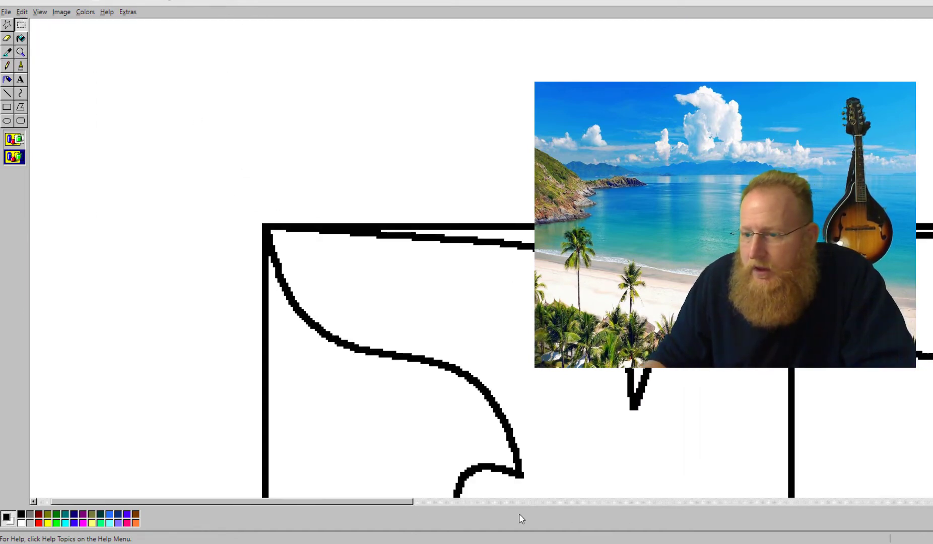
left_click_drag(252, 503, 330, 503)
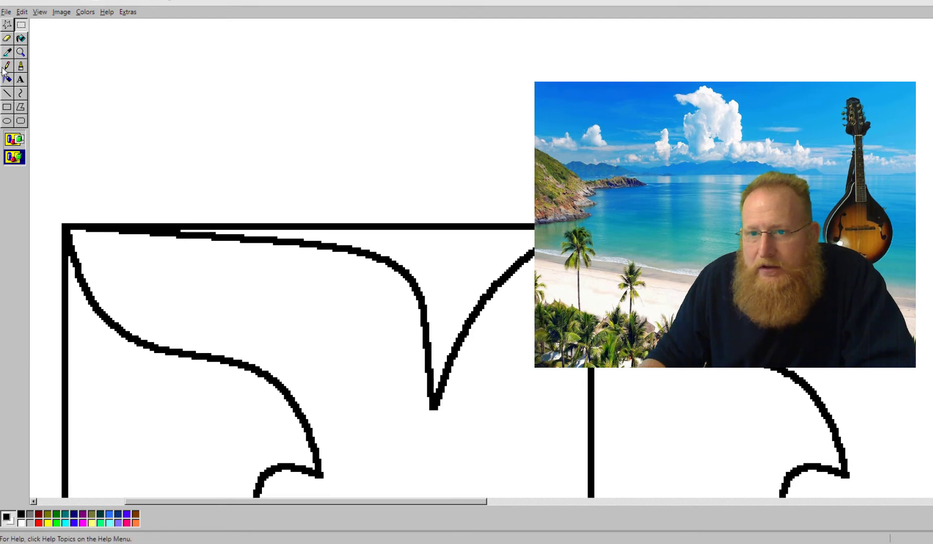
left_click(8, 38)
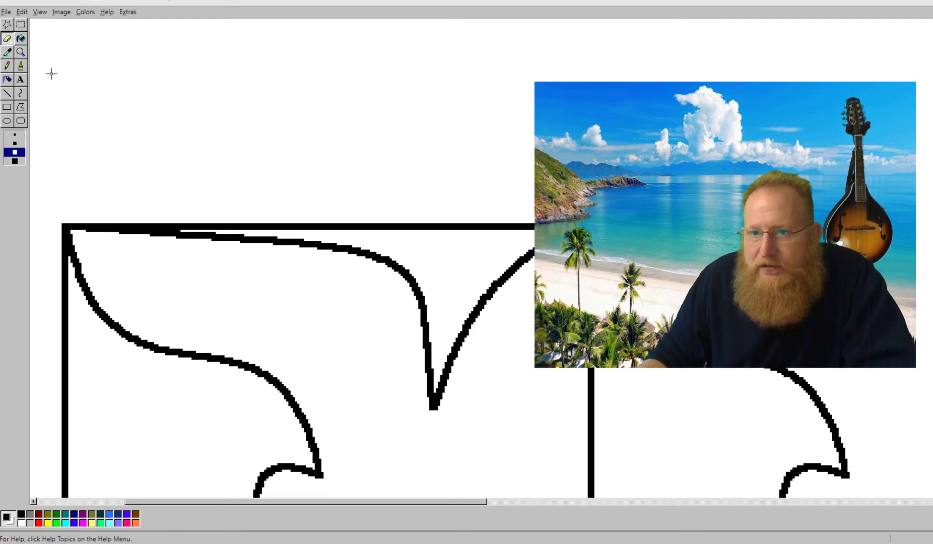
left_click(14, 136)
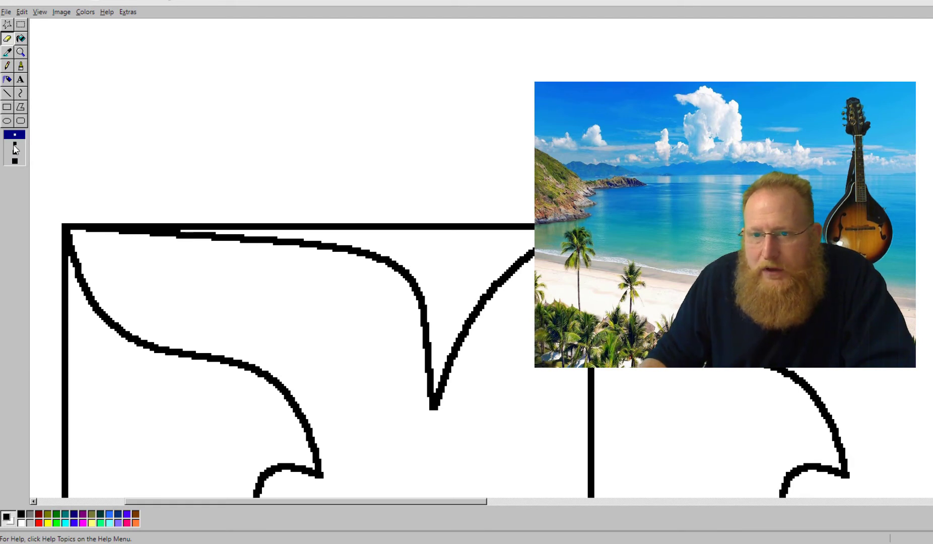
left_click(14, 144)
left_click(14, 151)
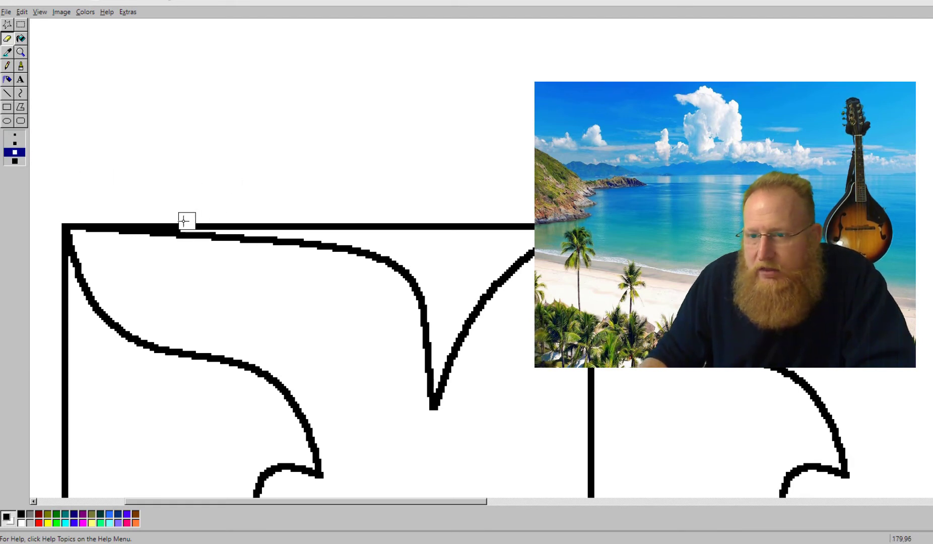
mouse_move(189, 219)
left_mouse_down()
mouse_move(333, 233)
mouse_move(539, 226)
left_mouse_up()
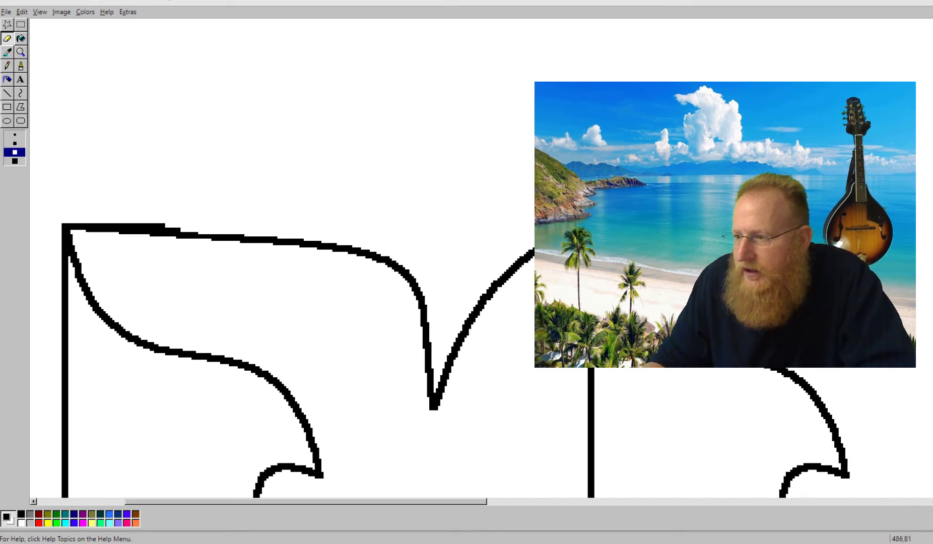
Step: Erase the original square's straight right edge and its bottom edge between the curves, undoing any accidental erasure of a curve
scroll(302, 252, "down", 5)
scroll(302, 252, "down", 1)
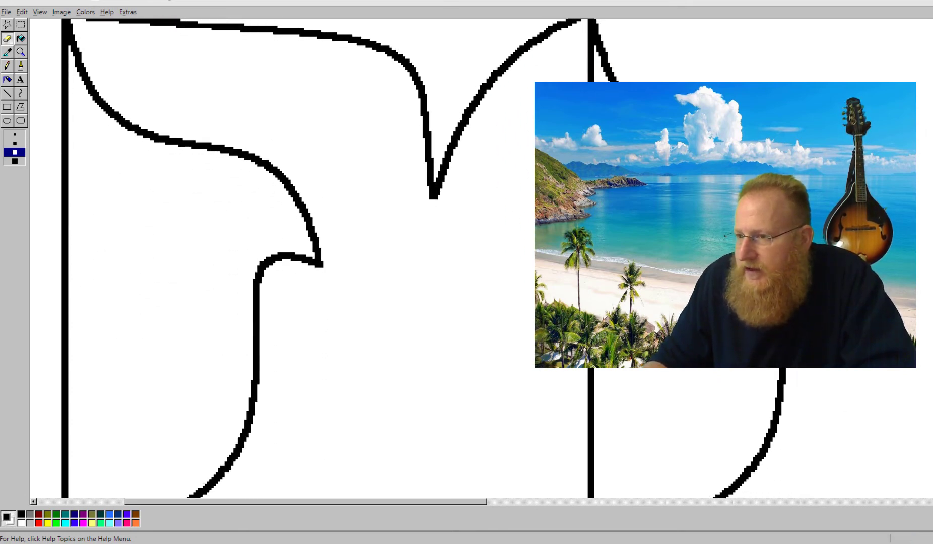
scroll(302, 252, "up", 1)
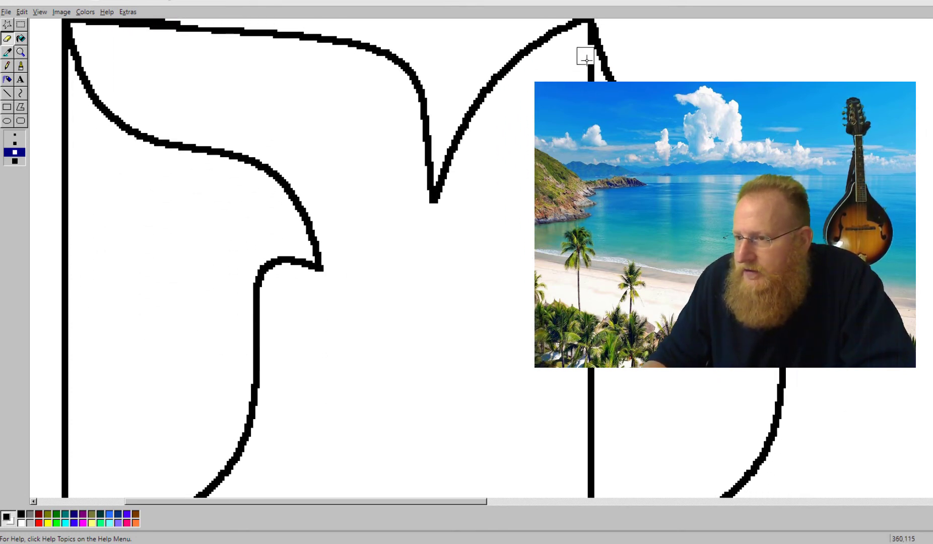
left_click_drag(586, 59, 588, 79)
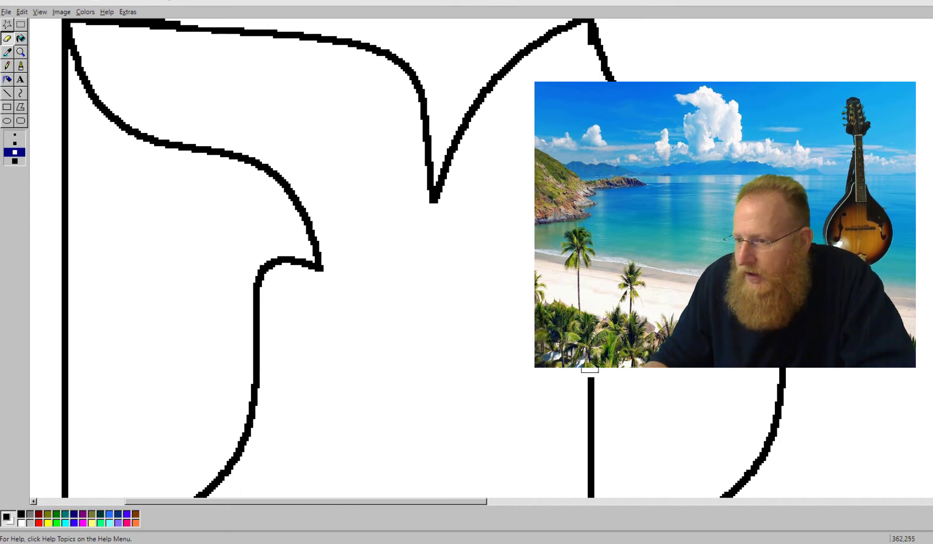
left_click_drag(592, 371, 591, 431)
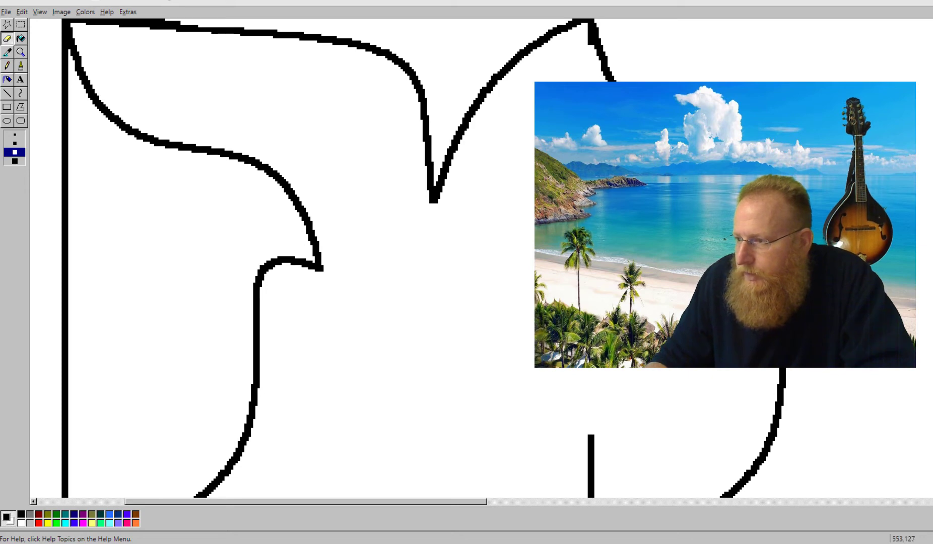
scroll(409, 128, "down", 3)
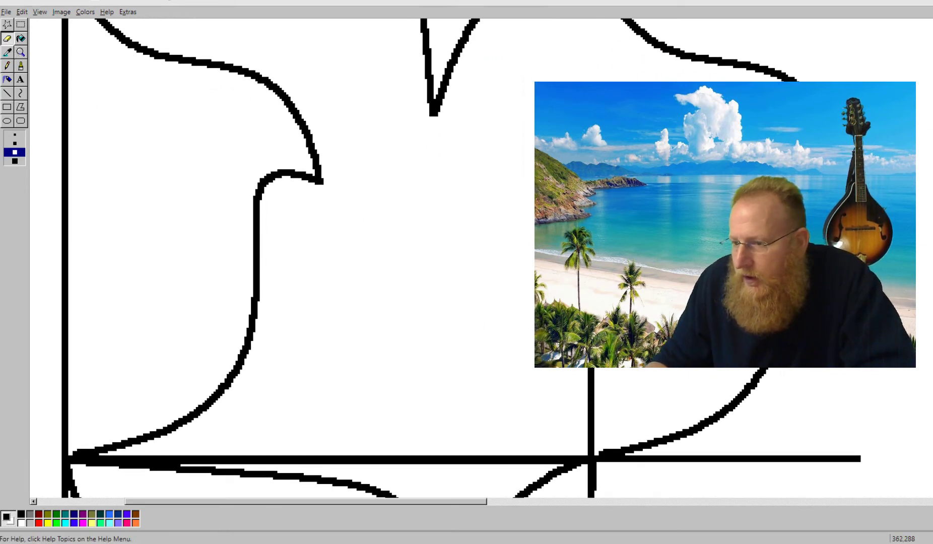
mouse_move(592, 377)
left_mouse_down()
mouse_move(590, 442)
mouse_move(518, 461)
mouse_move(342, 458)
mouse_move(359, 448)
mouse_move(317, 448)
mouse_move(310, 467)
mouse_move(343, 459)
mouse_move(160, 453)
left_mouse_up()
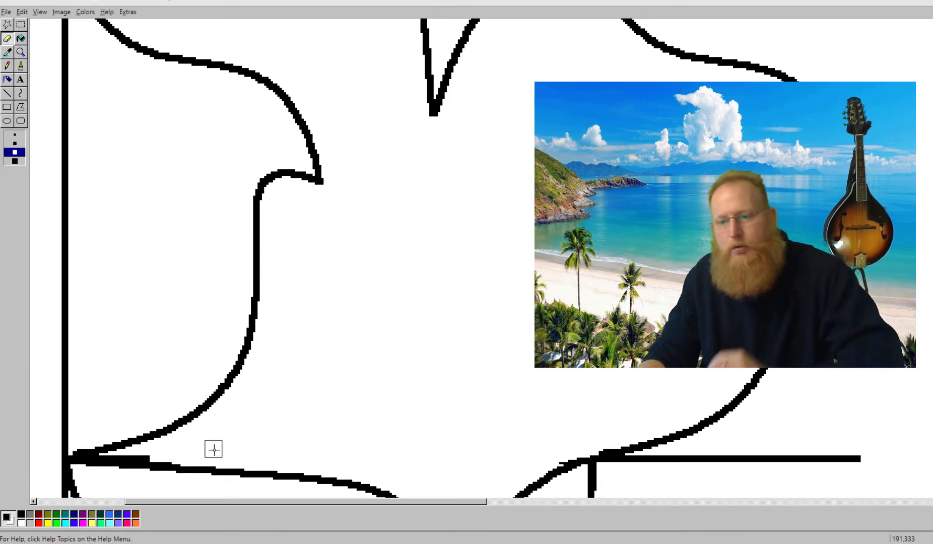
mouse_move(293, 350)
left_mouse_down()
mouse_move(253, 351)
mouse_move(273, 351)
mouse_move(242, 332)
left_mouse_up()
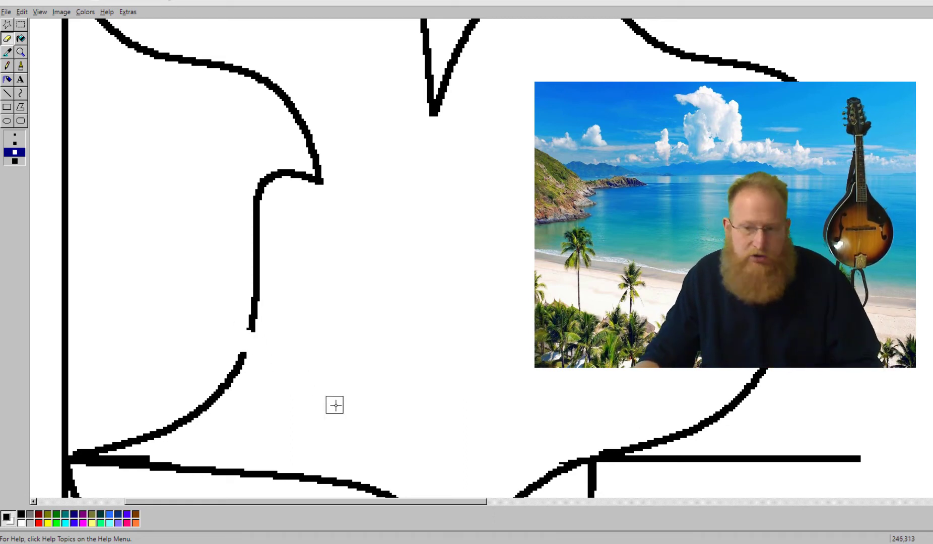
key("ctrl+z")
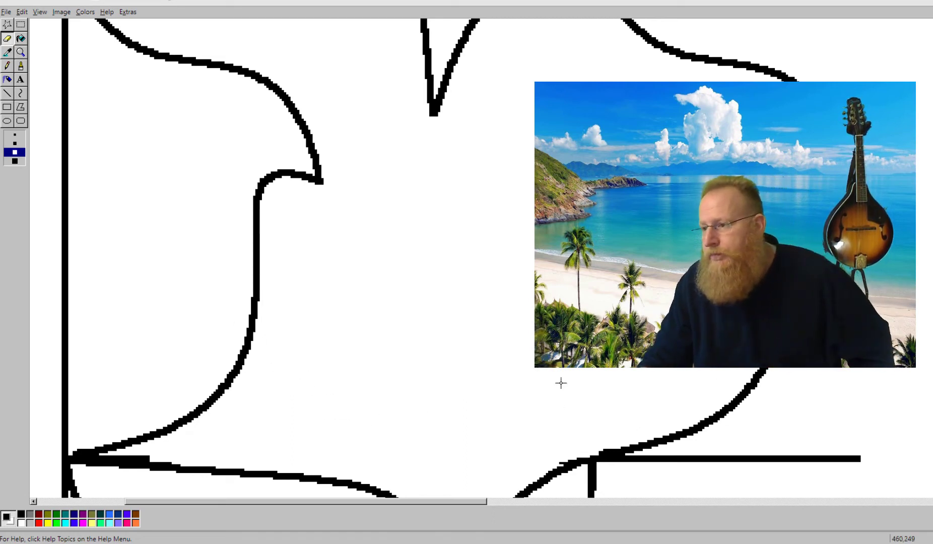
Step: Erase the square's straight left edge between the curve ends and return to 1x magnification
left_click_drag(430, 500, 332, 488)
mouse_move(306, 454)
left_mouse_down()
mouse_move(308, 443)
mouse_move(295, 443)
mouse_move(304, 402)
mouse_move(302, 185)
mouse_move(315, 175)
left_mouse_up()
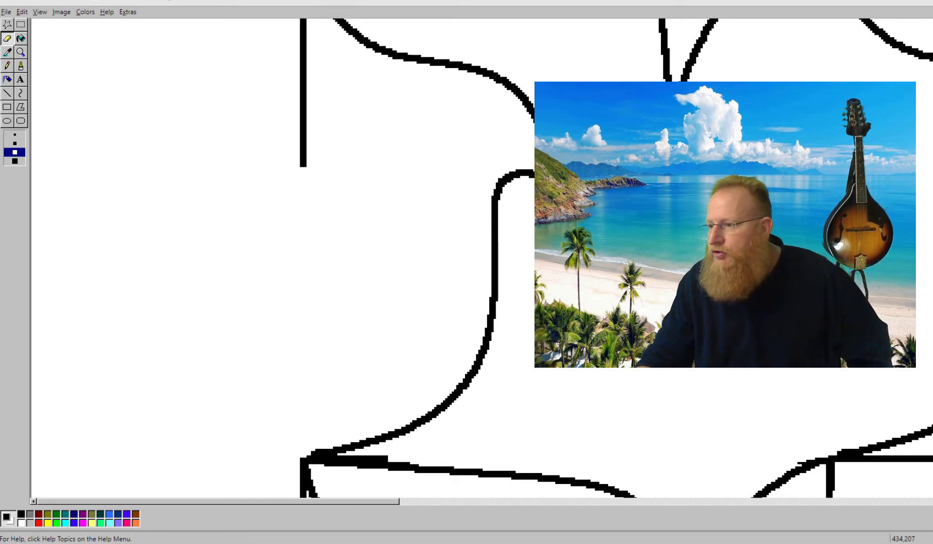
scroll(515, 182, "up", 5)
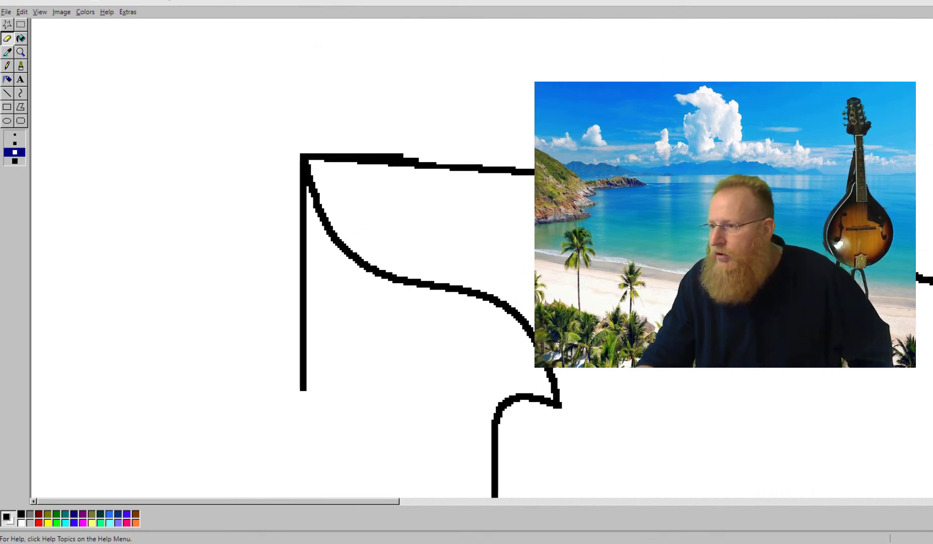
mouse_move(301, 194)
left_mouse_down()
mouse_move(297, 294)
mouse_move(302, 389)
left_mouse_up()
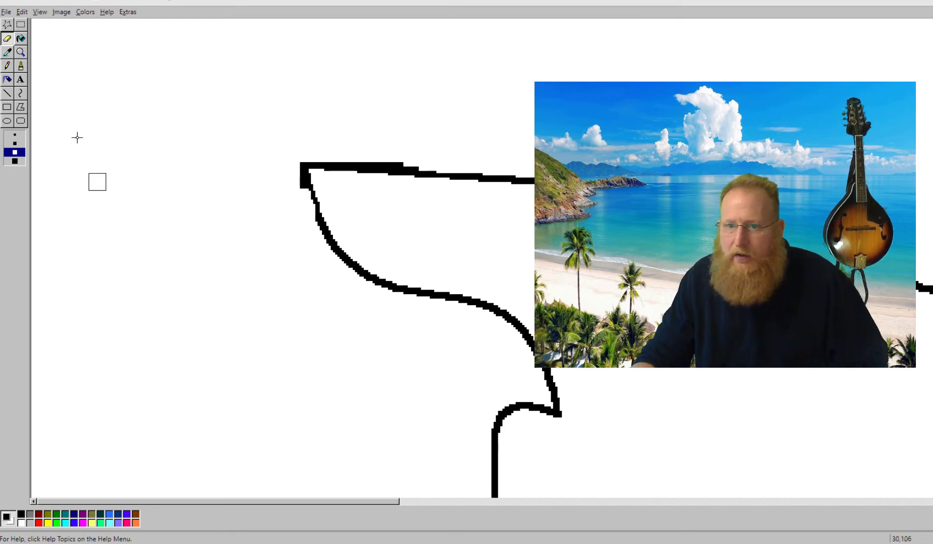
left_click(21, 52)
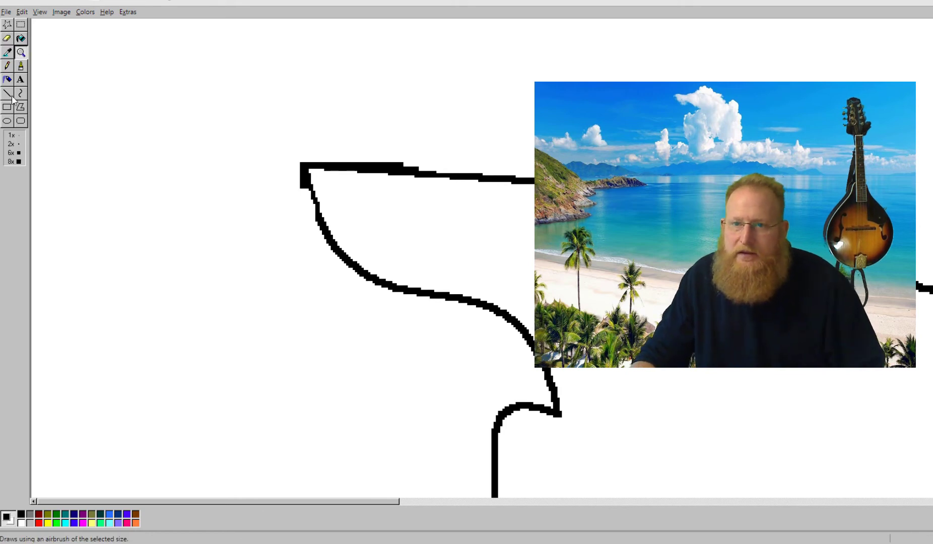
left_click(11, 135)
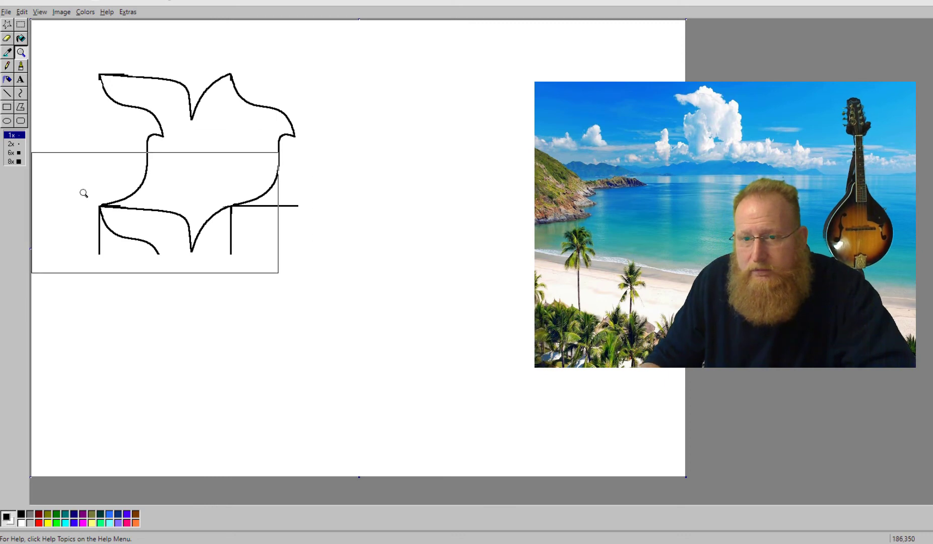
Step: Erase the leftover straight lines and partial curve below and beside the tile at 2x magnification, then return to 1x
left_click(11, 144)
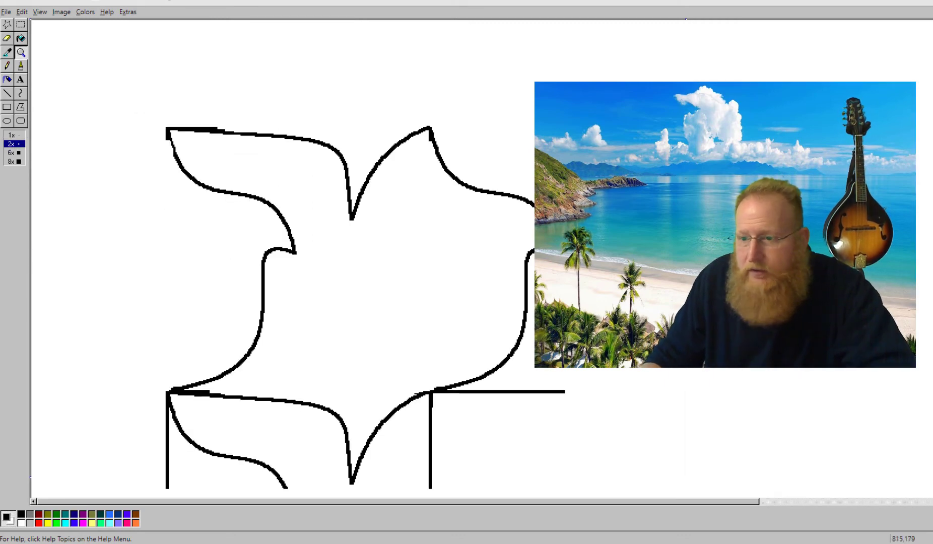
scroll(352, 252, "down", 5)
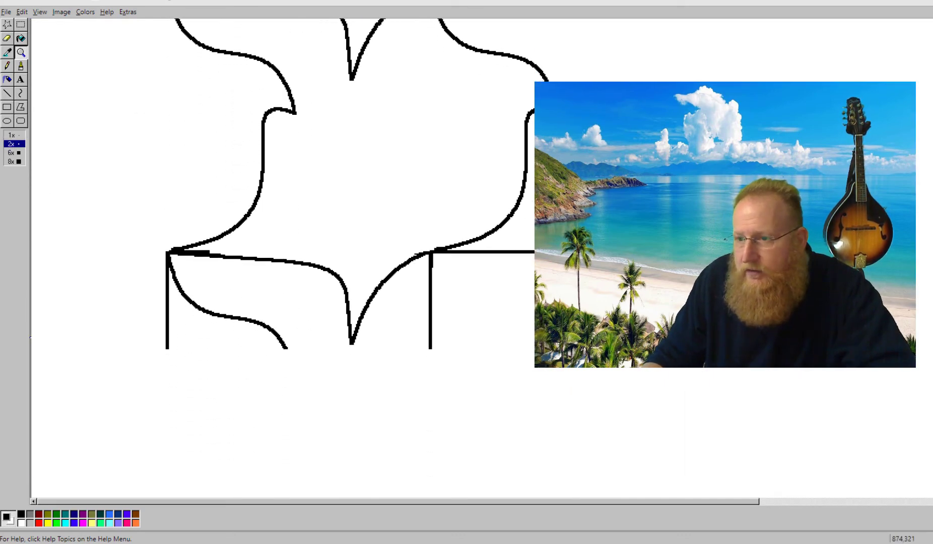
left_click(7, 39)
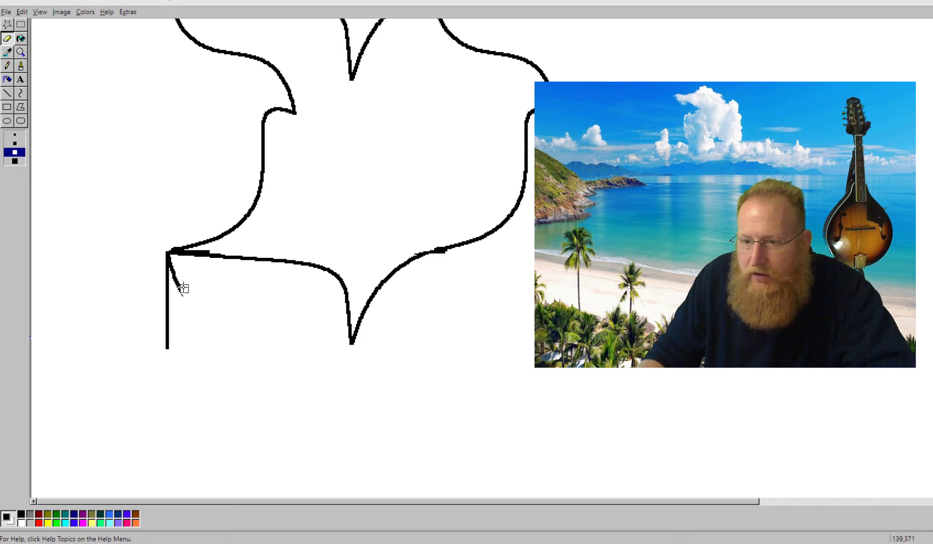
left_click_drag(168, 259, 167, 292)
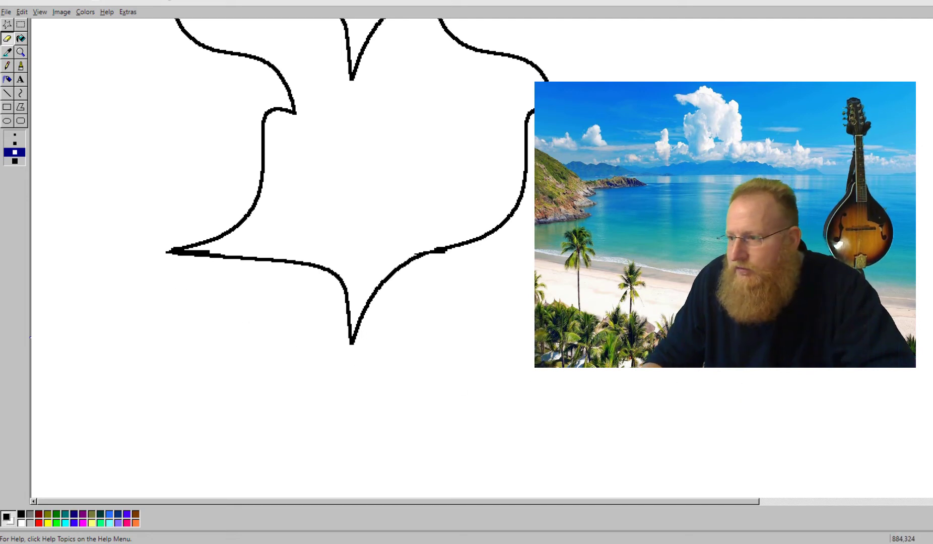
scroll(353, 201, "up", 3)
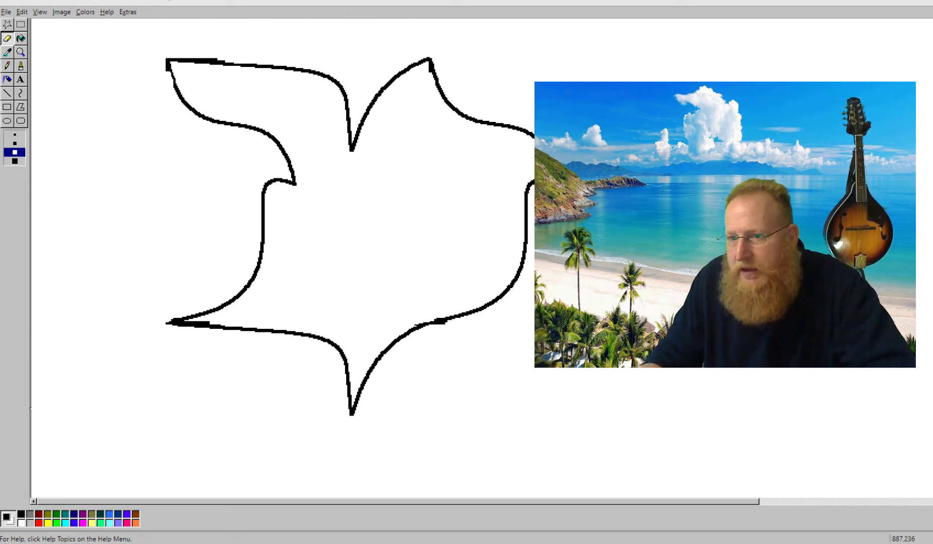
left_click(20, 53)
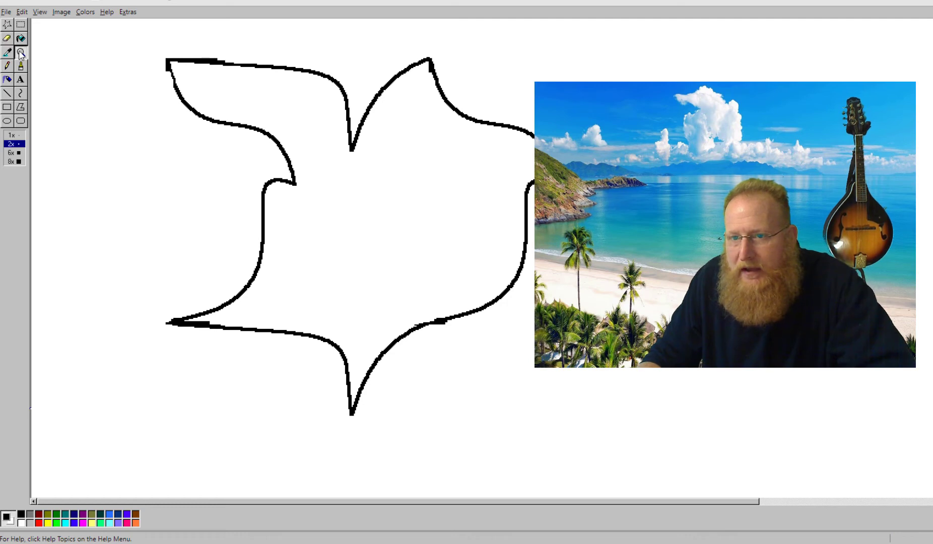
left_click(15, 135)
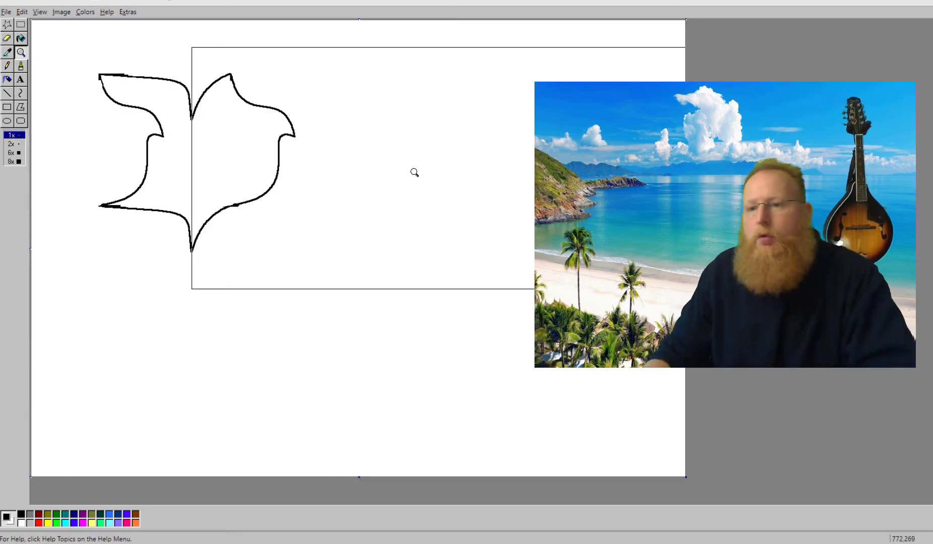
Step: Copy the whole tile and fit copies against its right side and underside to test the tessellation, removing the copies again
left_click(20, 26)
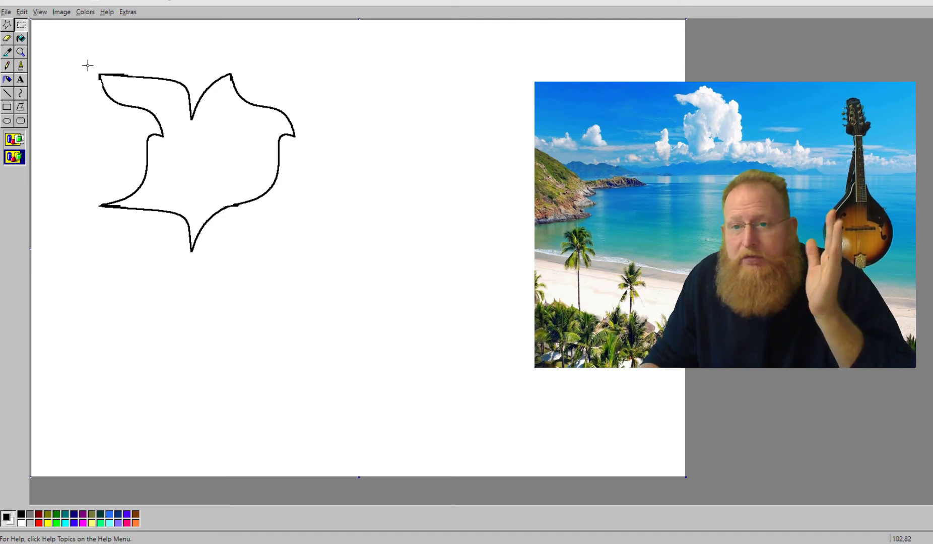
mouse_move(88, 65)
left_mouse_down()
mouse_move(214, 81)
mouse_move(270, 126)
mouse_move(322, 263)
left_mouse_up()
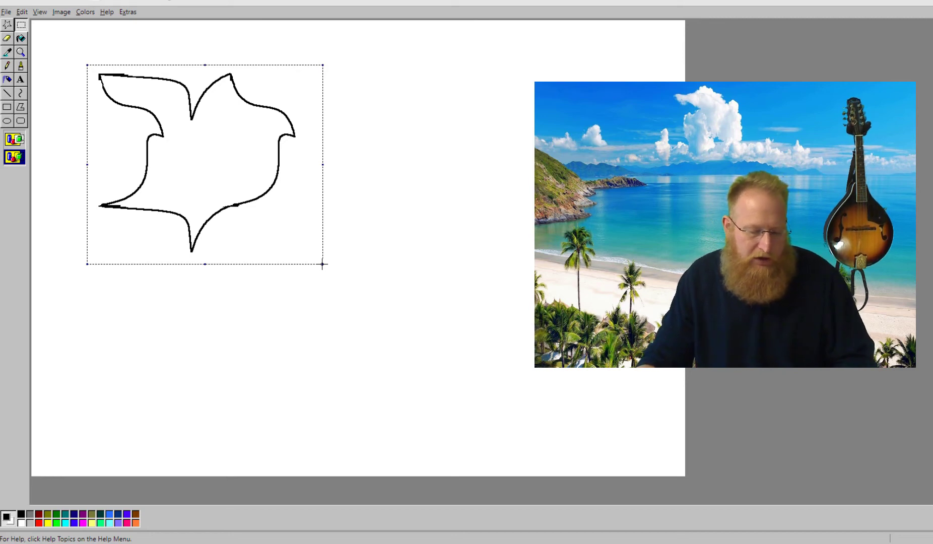
key("ctrl+v")
left_click_drag(152, 96, 339, 136)
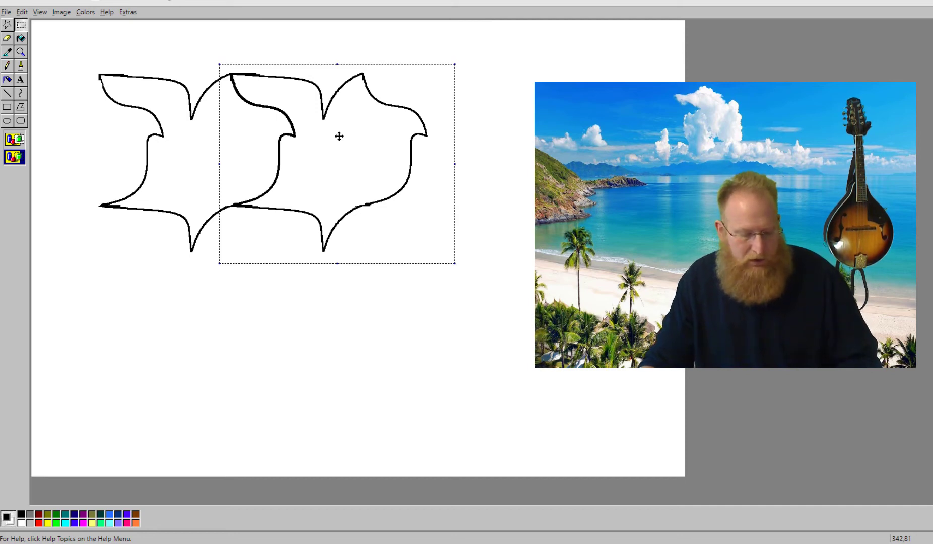
key("ctrl+v")
left_click_drag(170, 80, 227, 257)
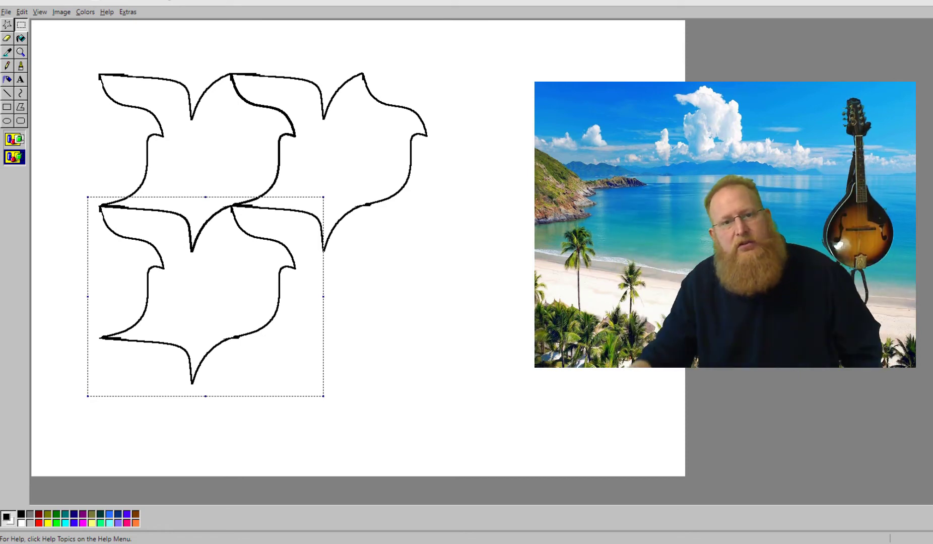
key("Delete")
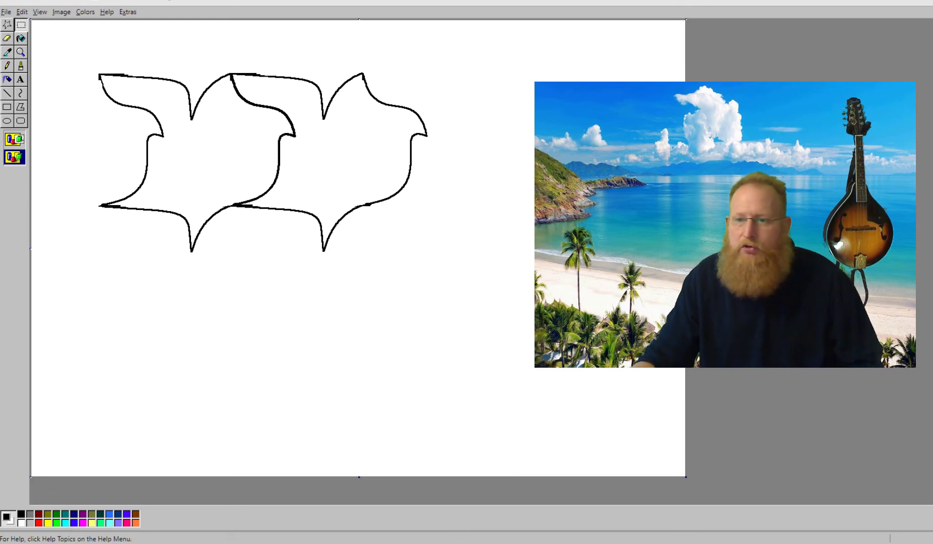
key("ctrl+z")
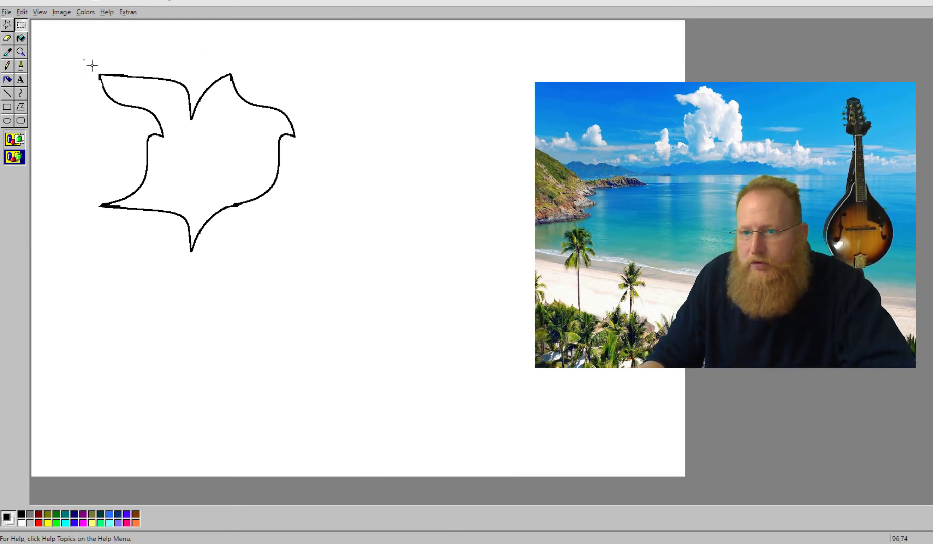
Step: Select the whole tile and move it to the upper-left corner of the canvas
left_click_drag(82, 60, 328, 275)
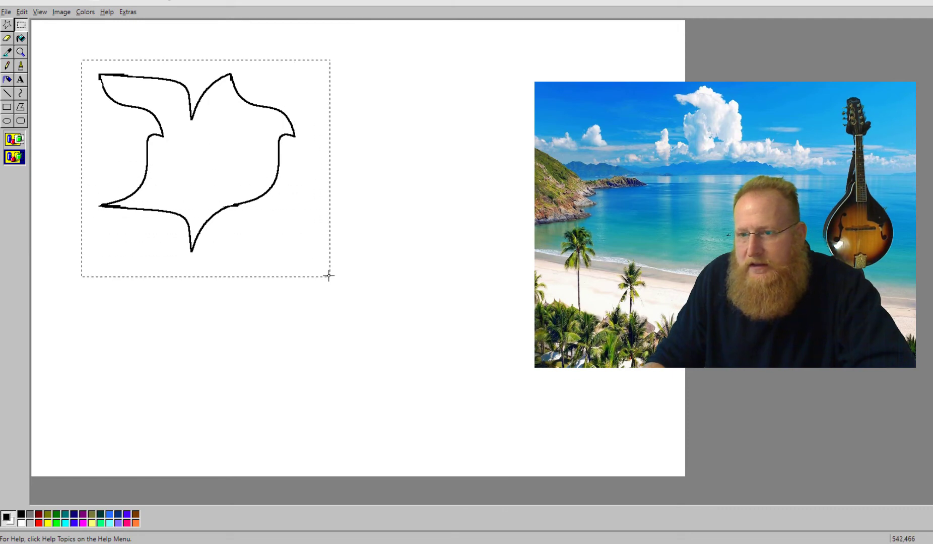
left_click_drag(219, 181, 172, 147)
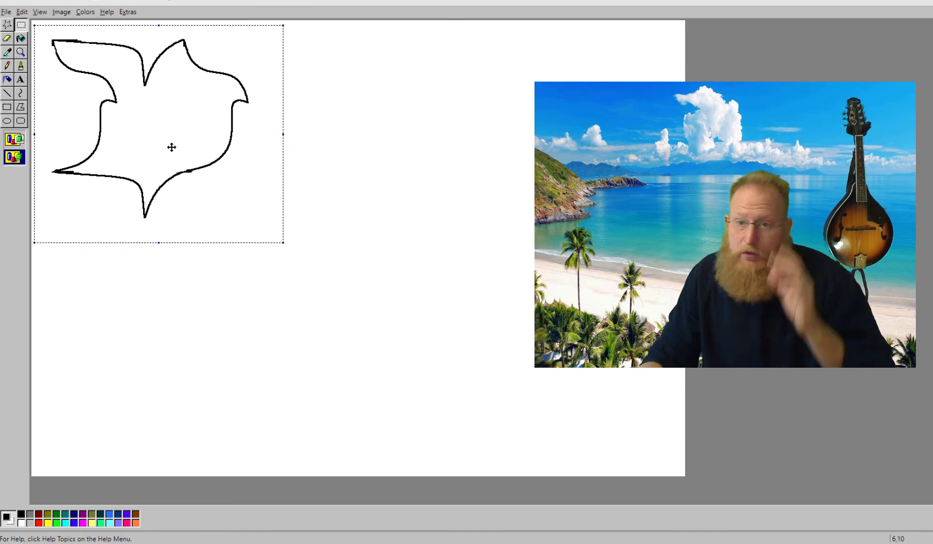
mouse_move(172, 147)
left_mouse_down()
mouse_move(191, 167)
mouse_move(171, 143)
left_mouse_up()
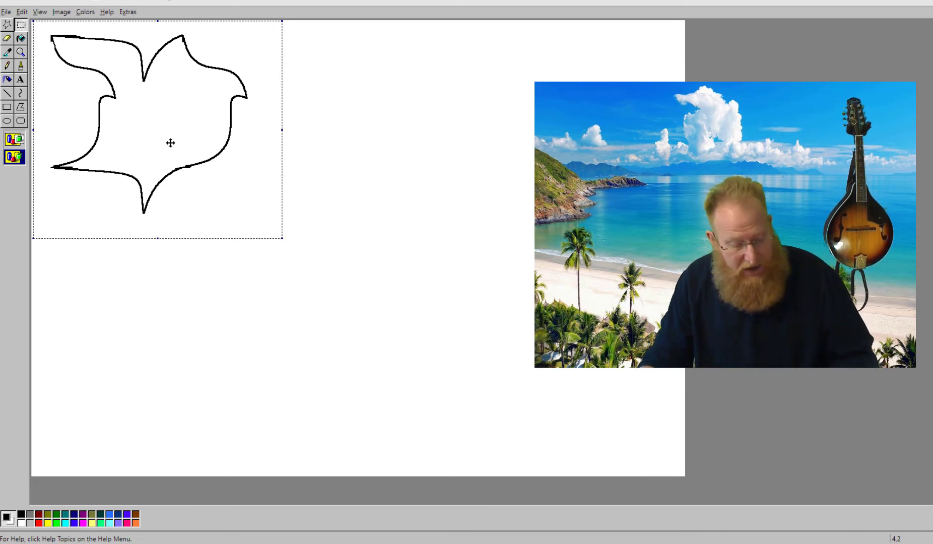
Step: Place a copy of the tile at the canvas's upper right and rotate it by 90°
left_click_drag(167, 120, 494, 120)
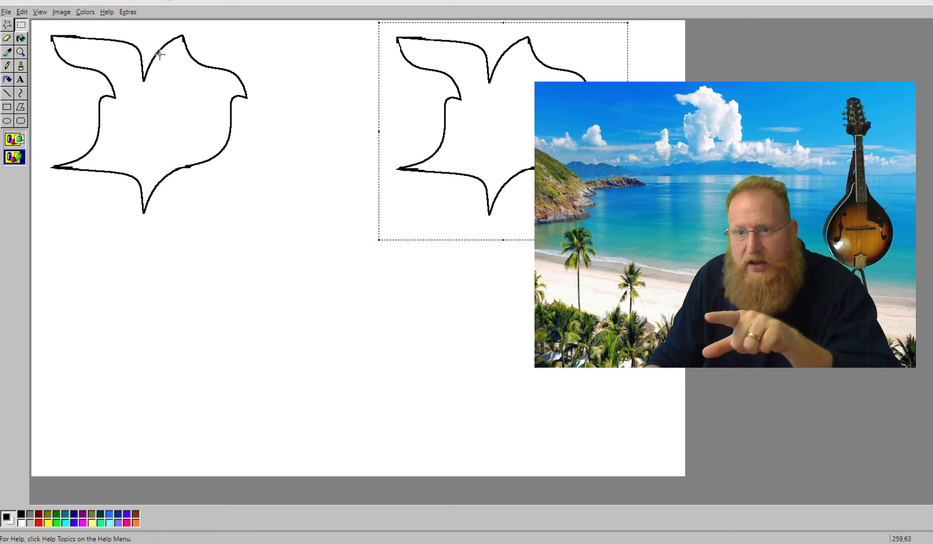
left_click(57, 16)
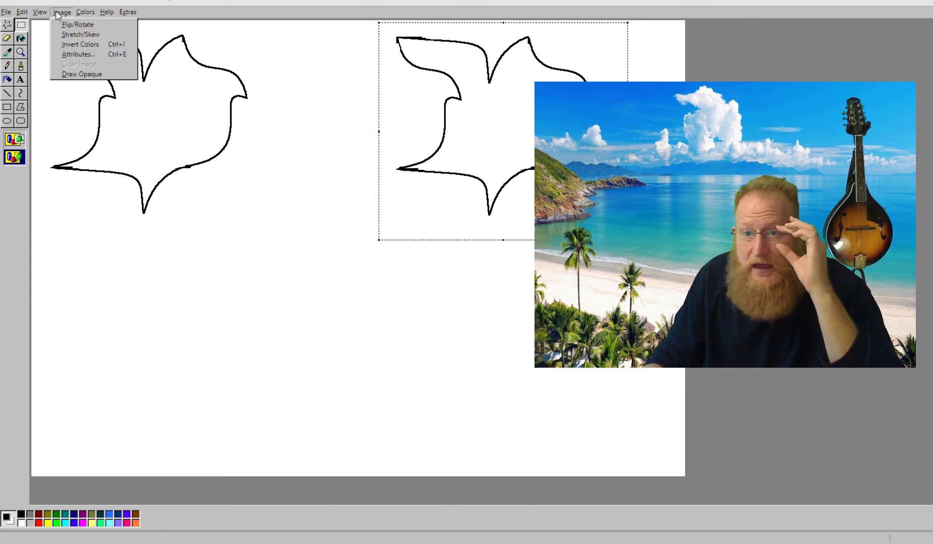
left_click(80, 24)
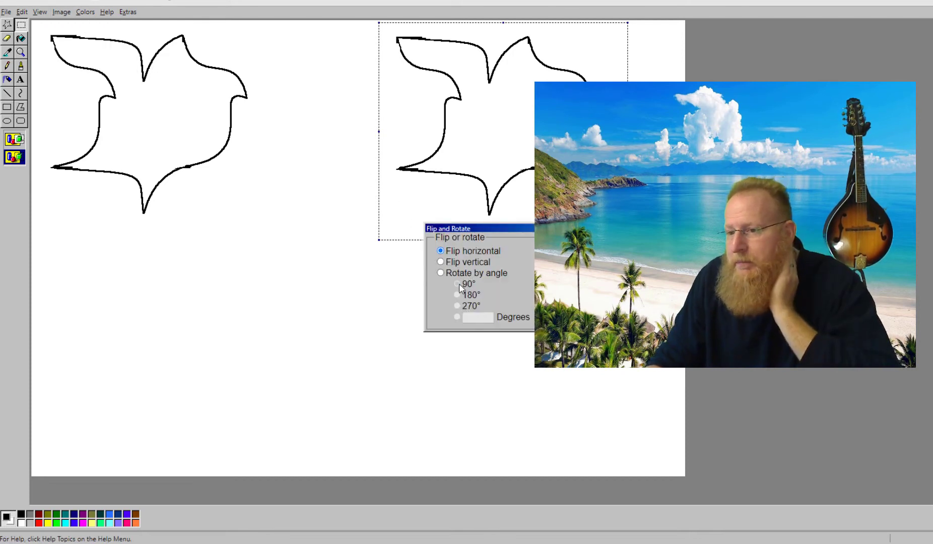
left_click(441, 273)
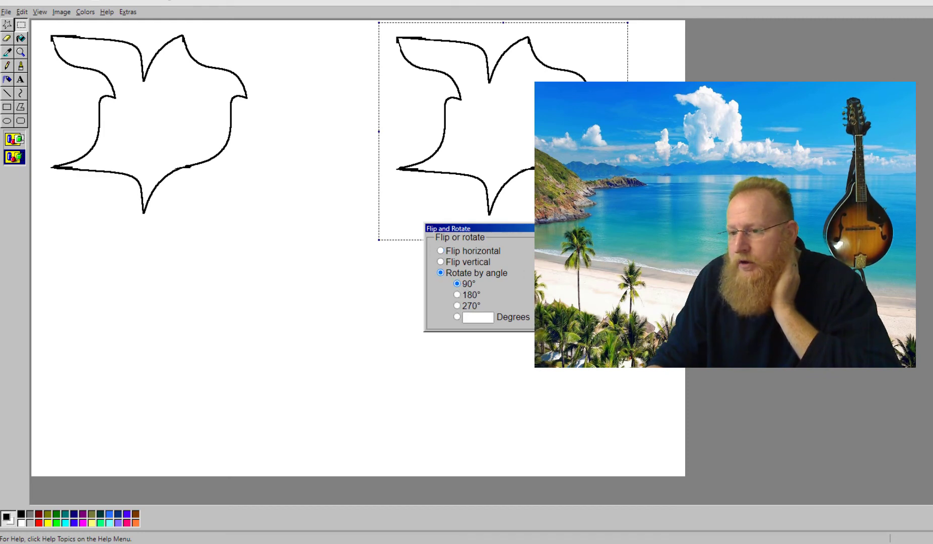
key("Return")
left_click_drag(506, 160, 476, 172)
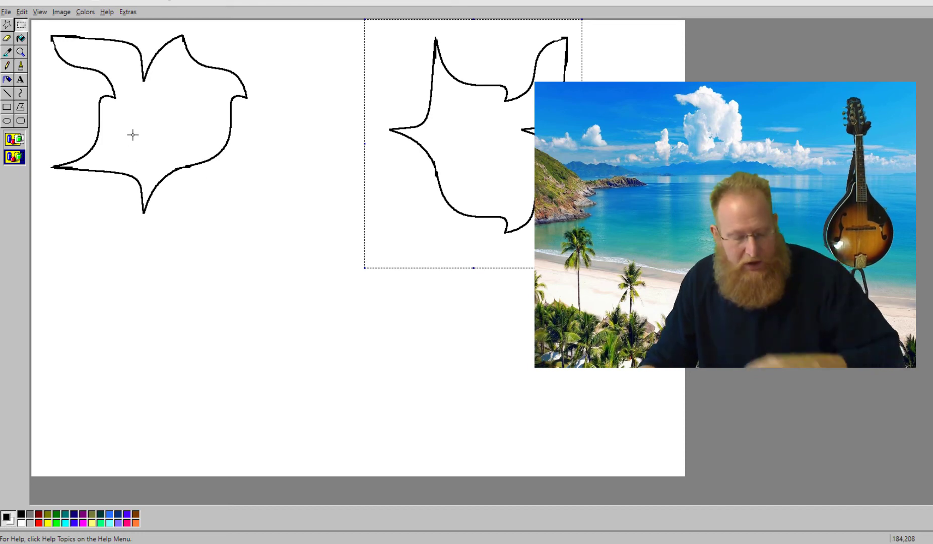
Step: Paste another copy of the tile in the lower middle of the canvas, rotate it by 180°, and deselect it
key("ctrl+v")
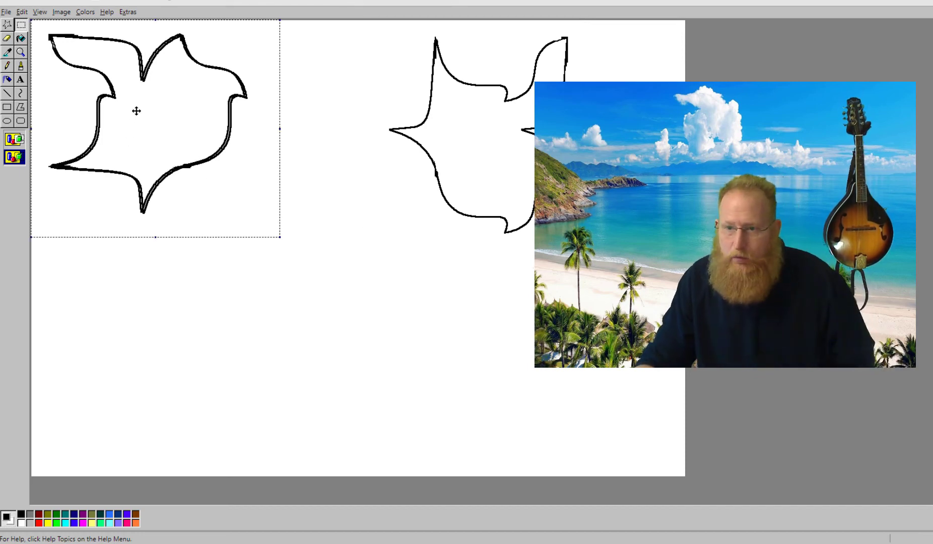
left_click_drag(138, 111, 321, 334)
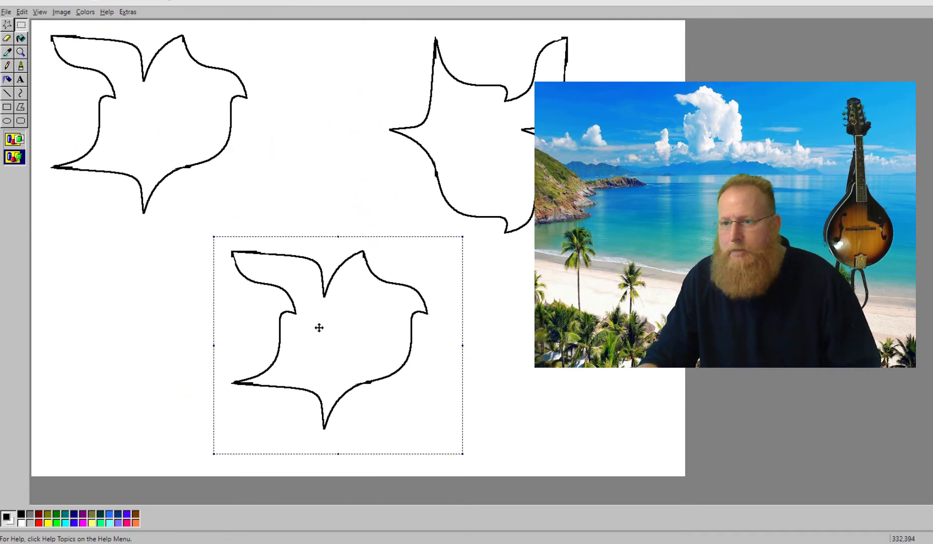
left_click(62, 12)
left_click(81, 26)
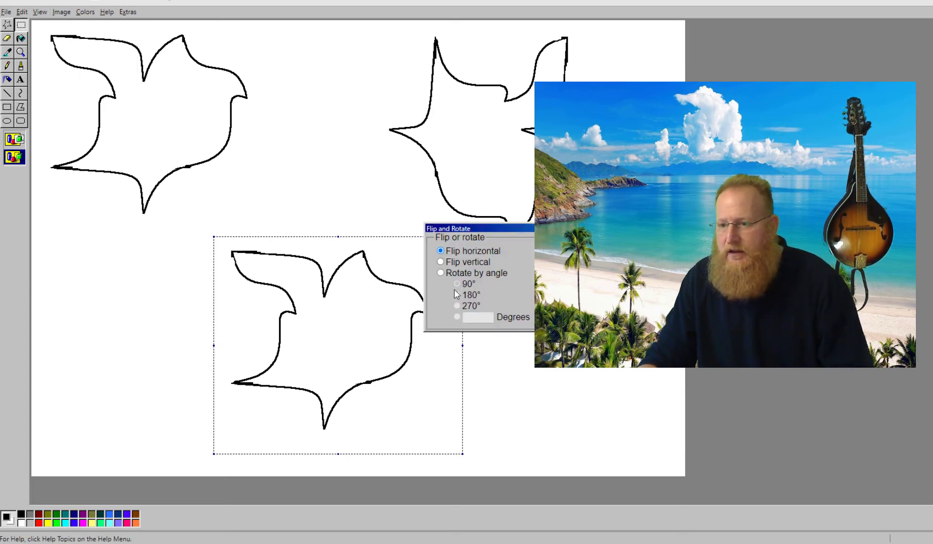
left_click(440, 272)
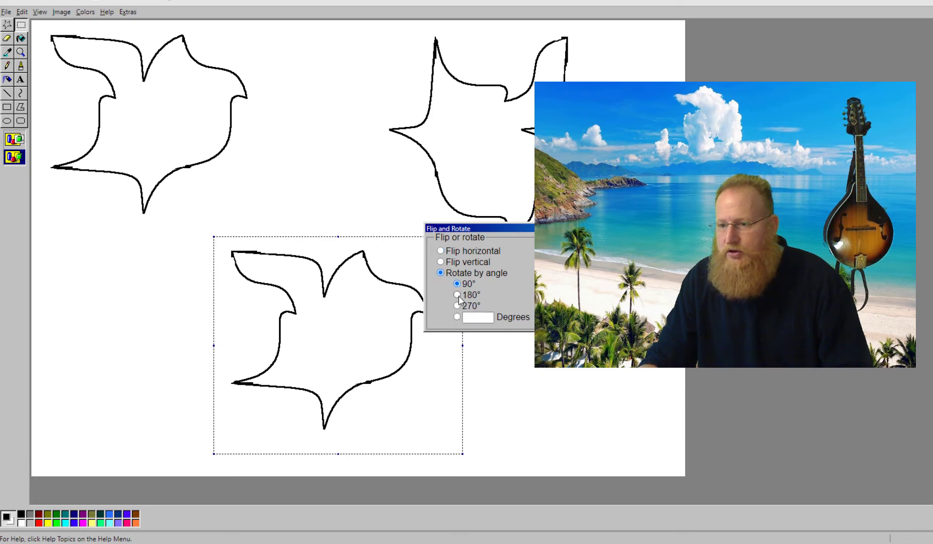
left_click(561, 242)
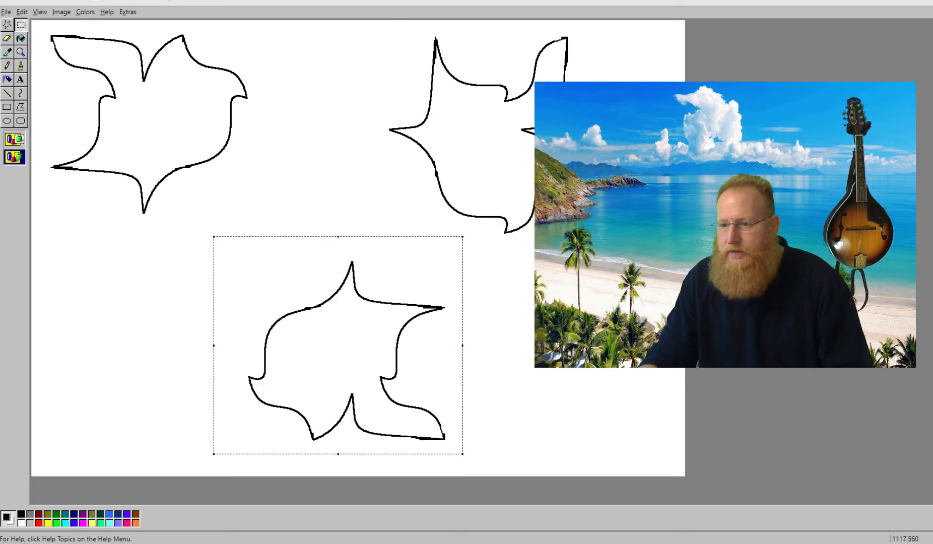
left_click_drag(349, 350, 309, 327)
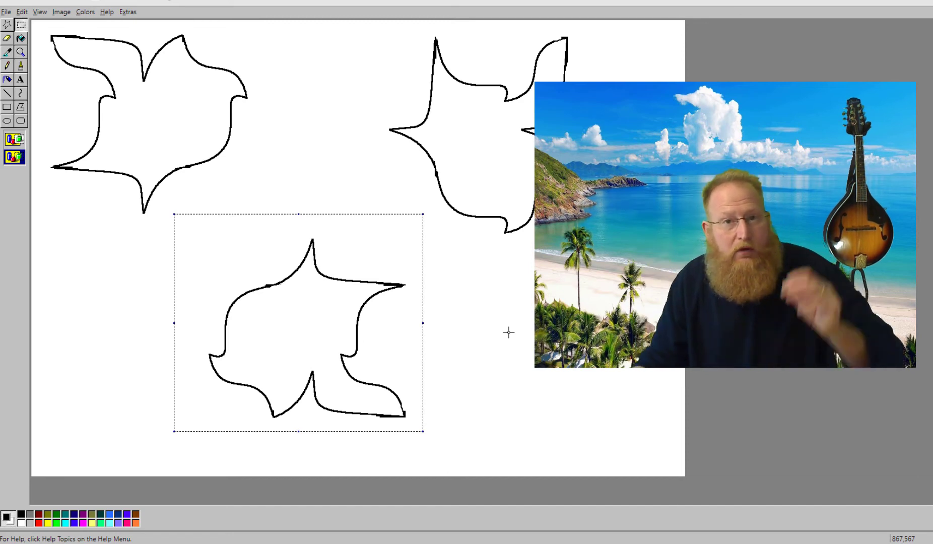
left_click(488, 331)
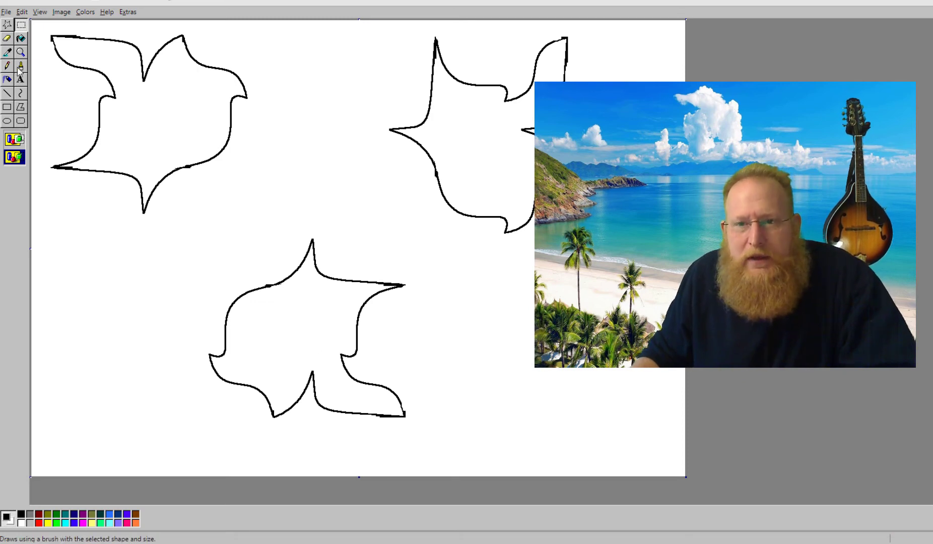
Step: Draw an outlined circular eye with a small filled black pupil between the tiles, and an outlined flat ellipse above it
left_click(8, 122)
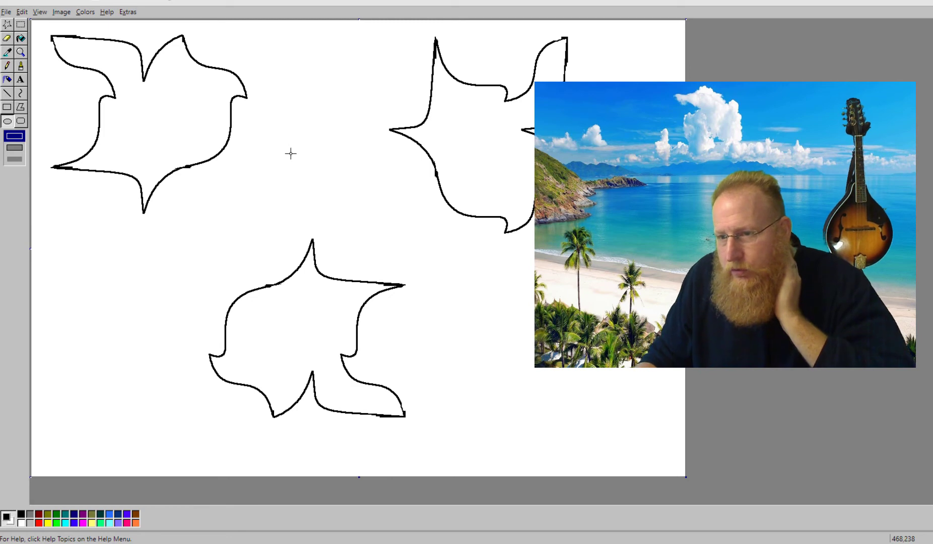
left_click_drag(289, 151, 319, 180)
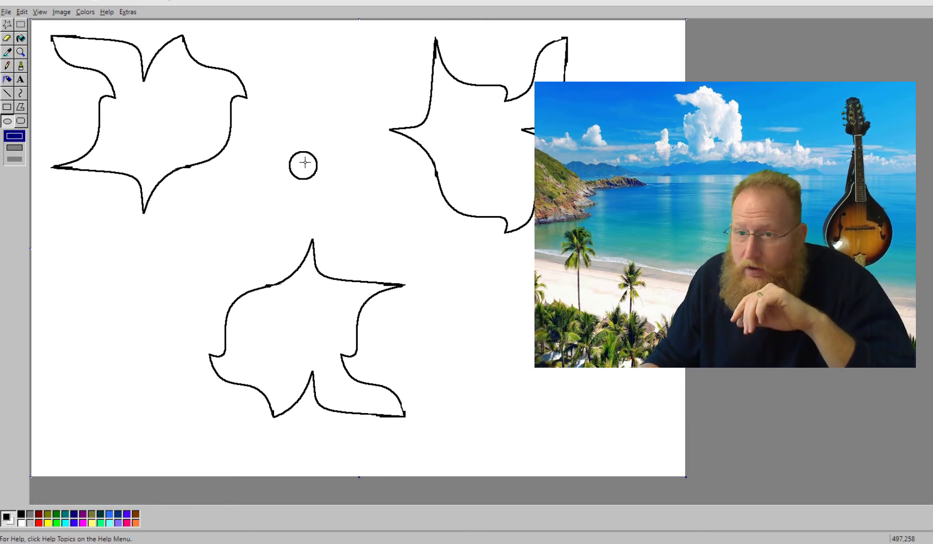
left_click(15, 148)
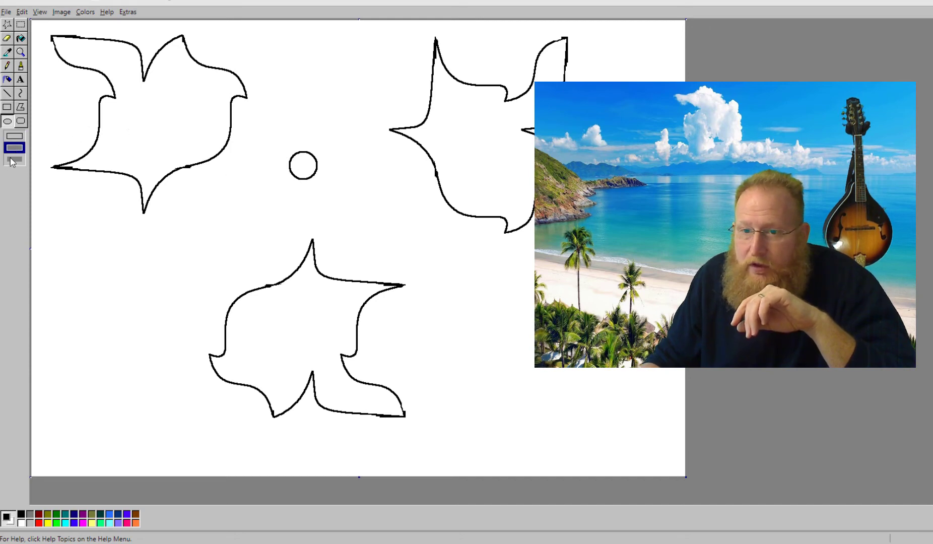
left_click(17, 160)
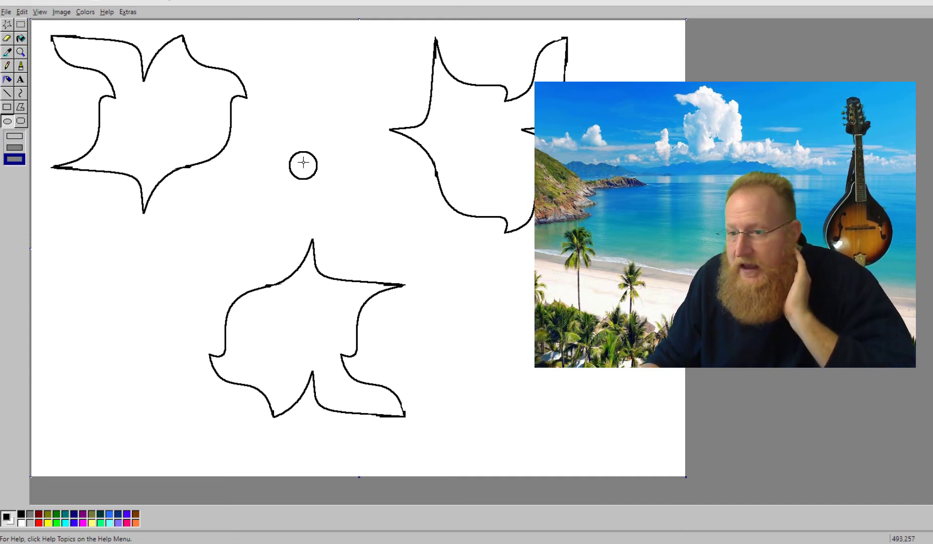
left_click_drag(304, 166, 313, 174)
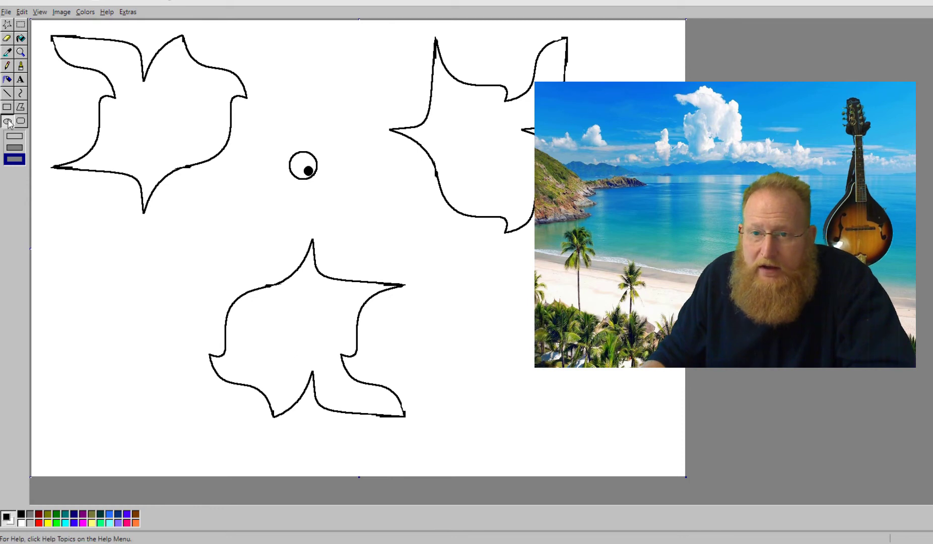
left_click(14, 137)
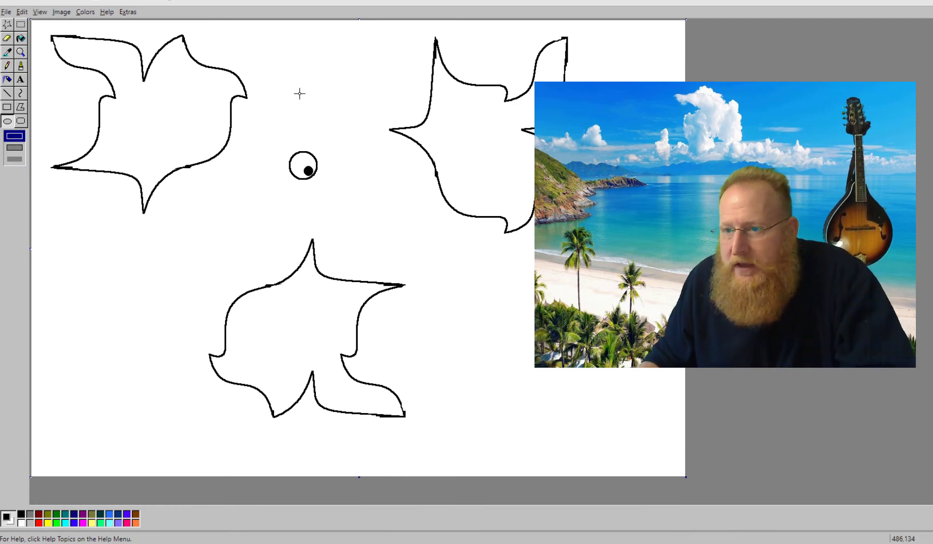
left_click_drag(304, 94, 339, 102)
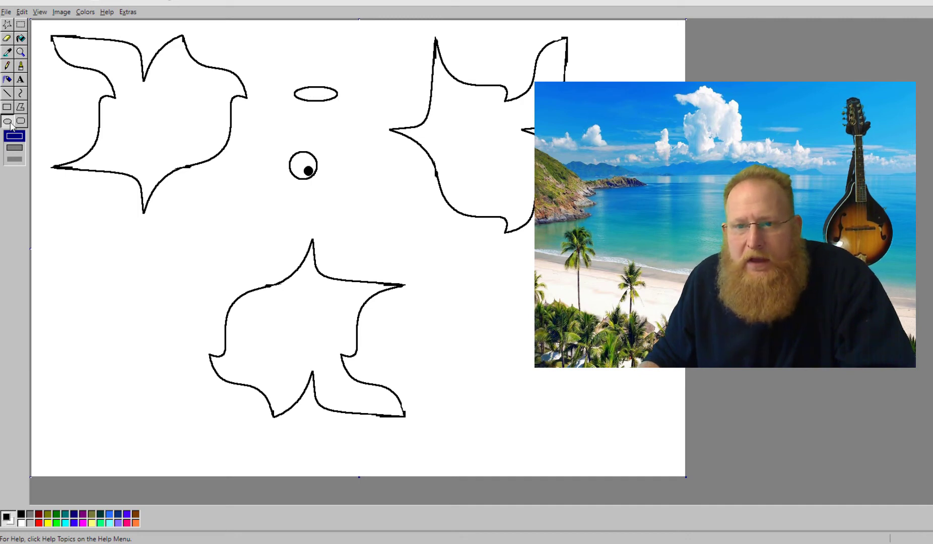
Step: Add a filled black pupil at the left end of the flat ellipse, and move the circular eye into the upper-left tile's head
left_click(15, 159)
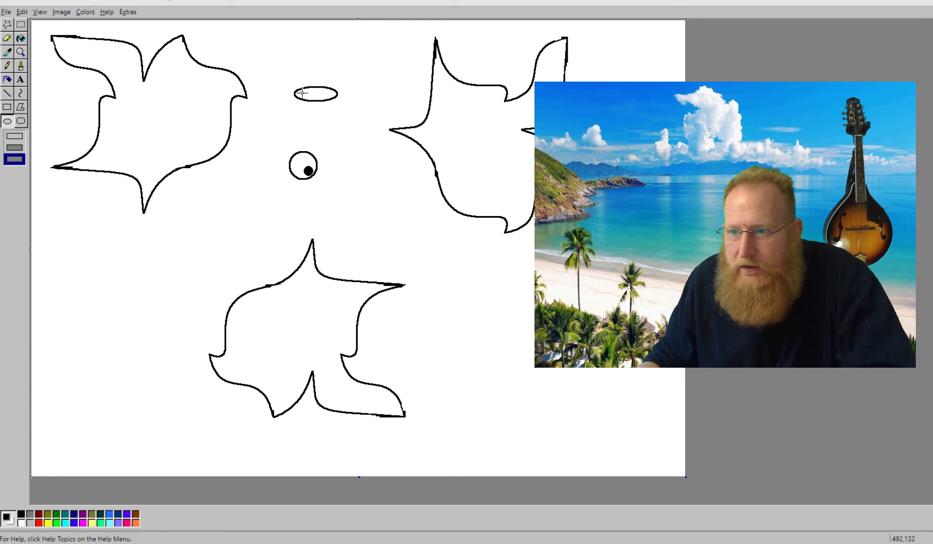
left_click_drag(301, 91, 309, 99)
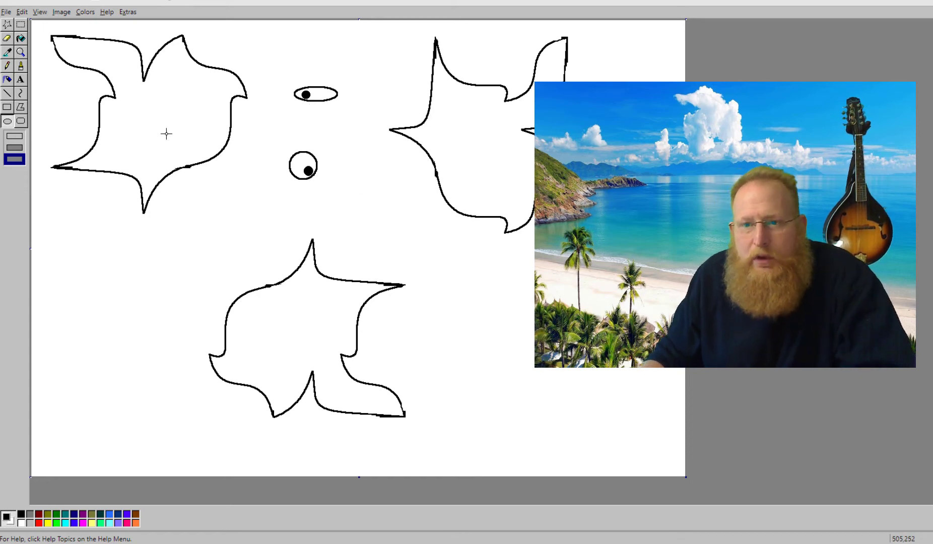
left_click(21, 24)
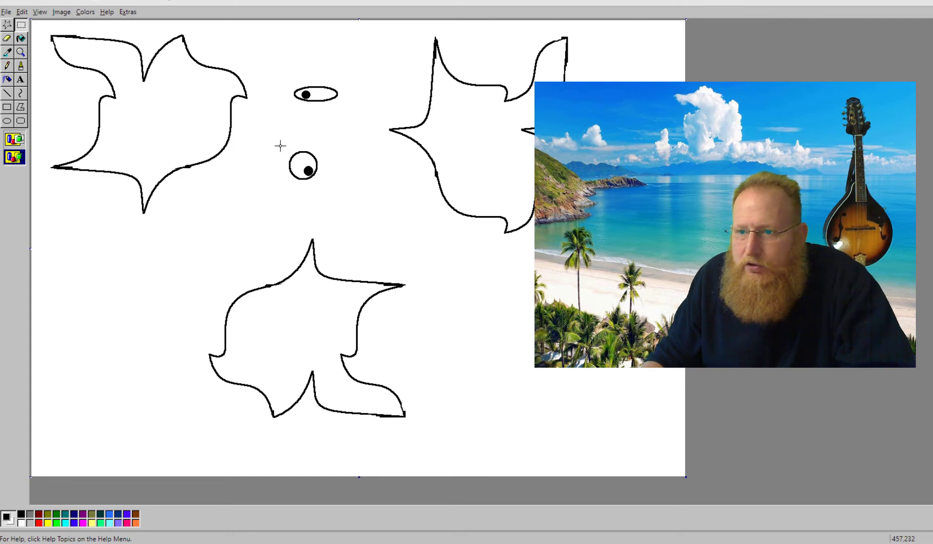
left_click_drag(280, 145, 175, 70)
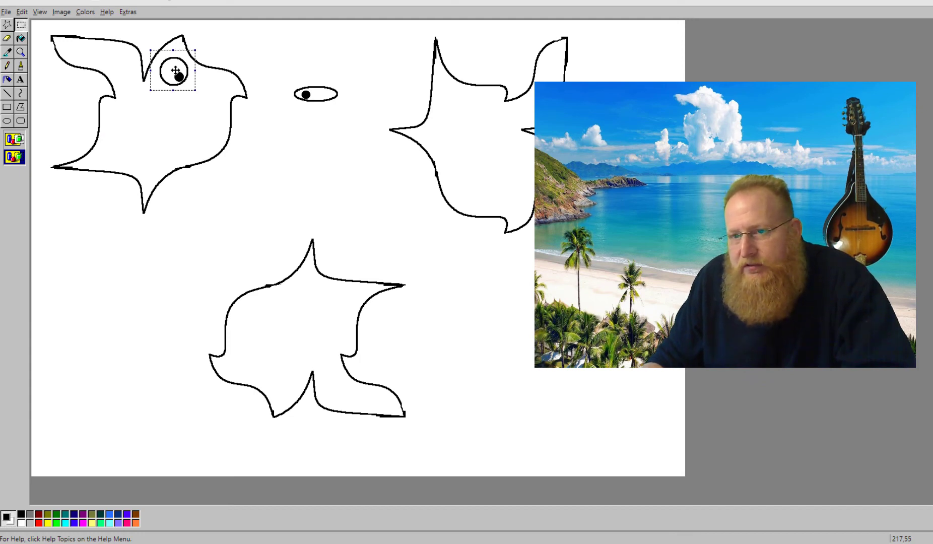
left_click_drag(175, 70, 177, 73)
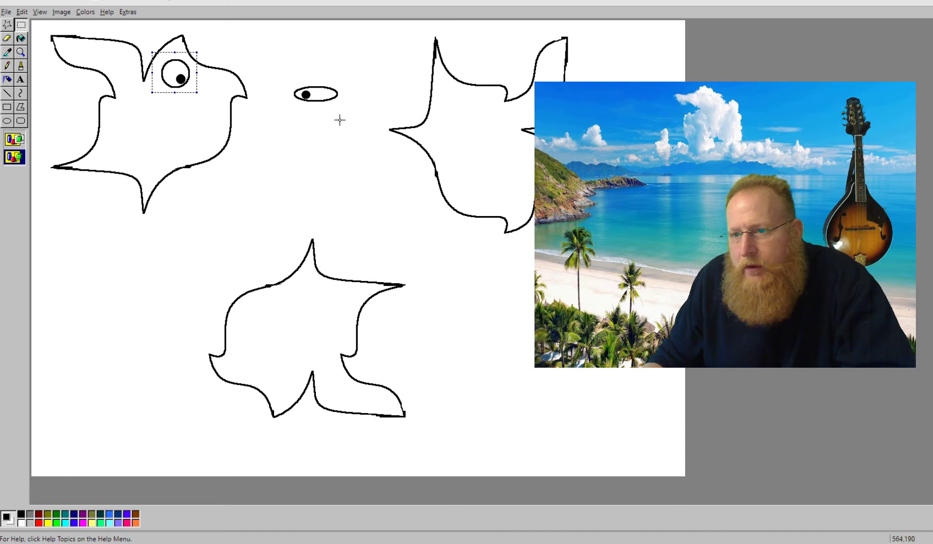
Step: Move the flat eye into the upper left part of the upper-right tile, and place a copy of it between the tiles
left_click(283, 79)
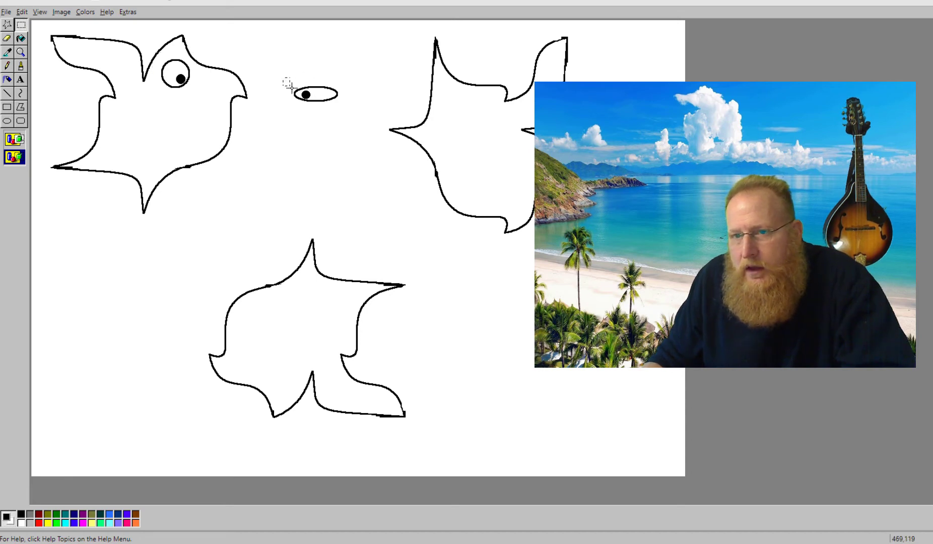
left_click_drag(291, 87, 465, 108)
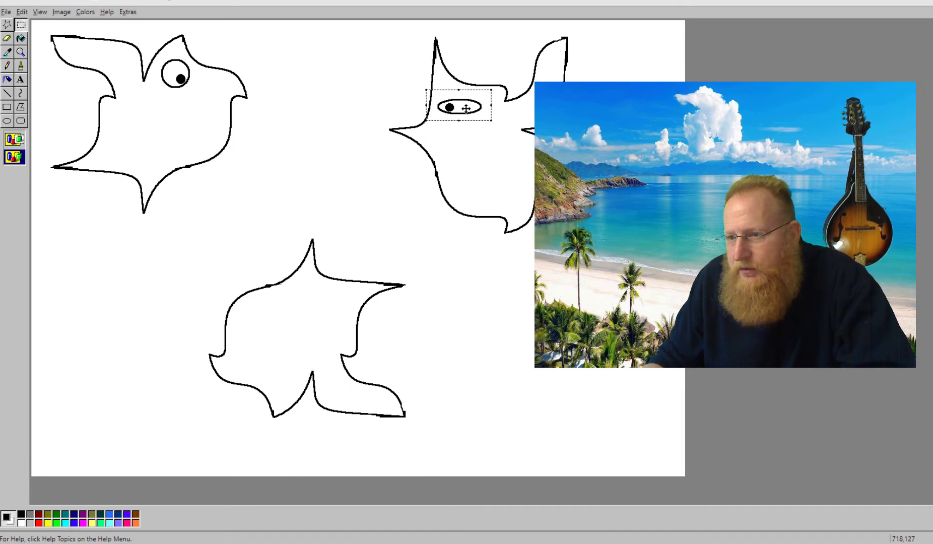
left_click_drag(466, 108, 487, 191)
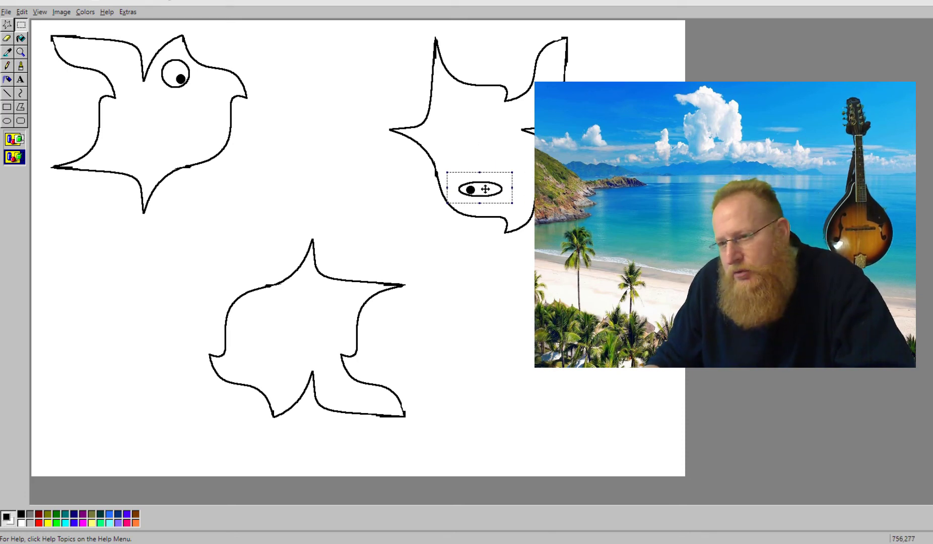
left_click_drag(485, 188, 466, 105)
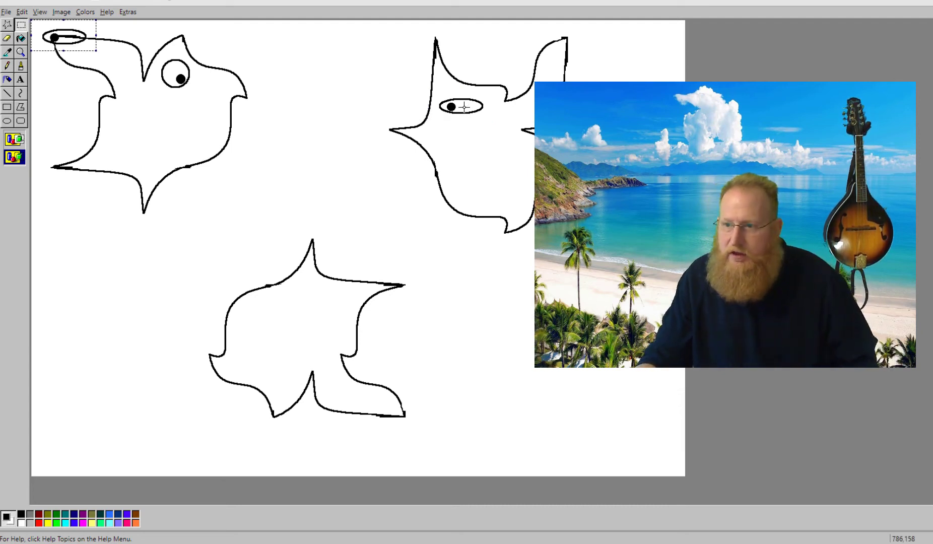
left_click_drag(46, 34, 257, 170)
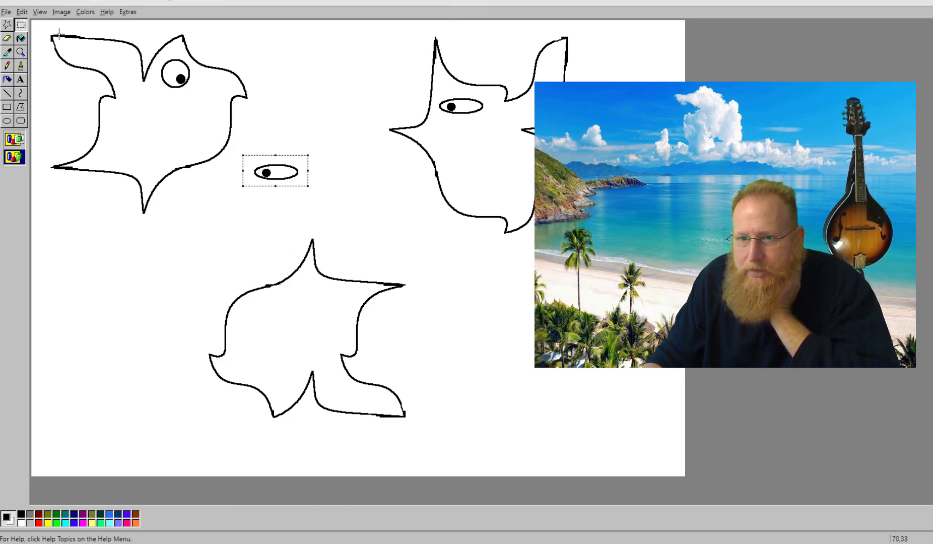
Step: Copy the circular eye from the upper-left tile, place the copy inside the left side of the lower tile, and deselect it
left_click(25, 26)
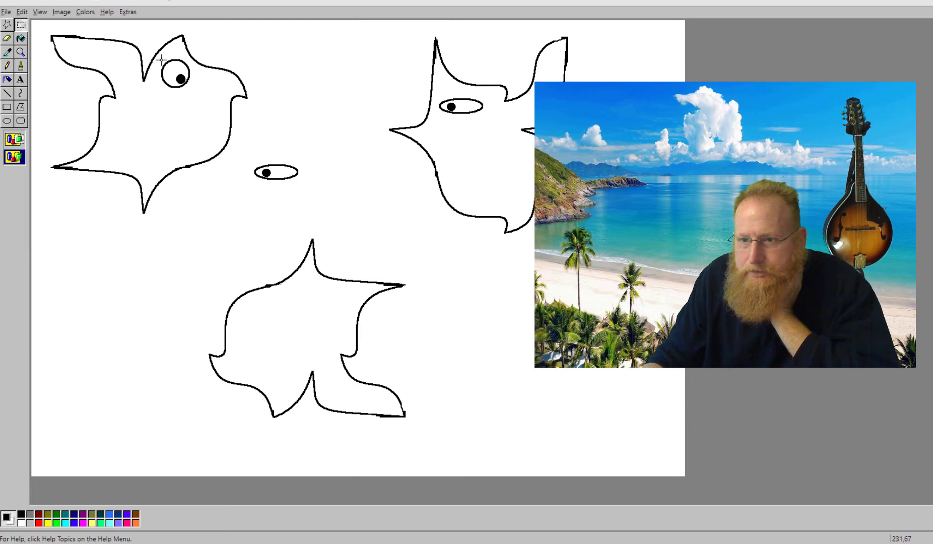
left_click_drag(159, 56, 190, 90)
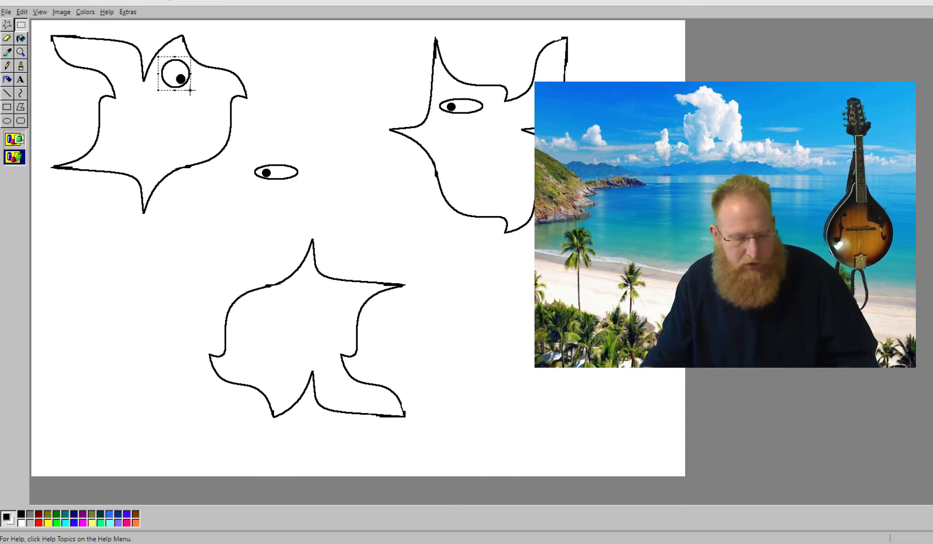
key("ctrl+c")
key("ctrl+v")
left_click_drag(48, 37, 247, 341)
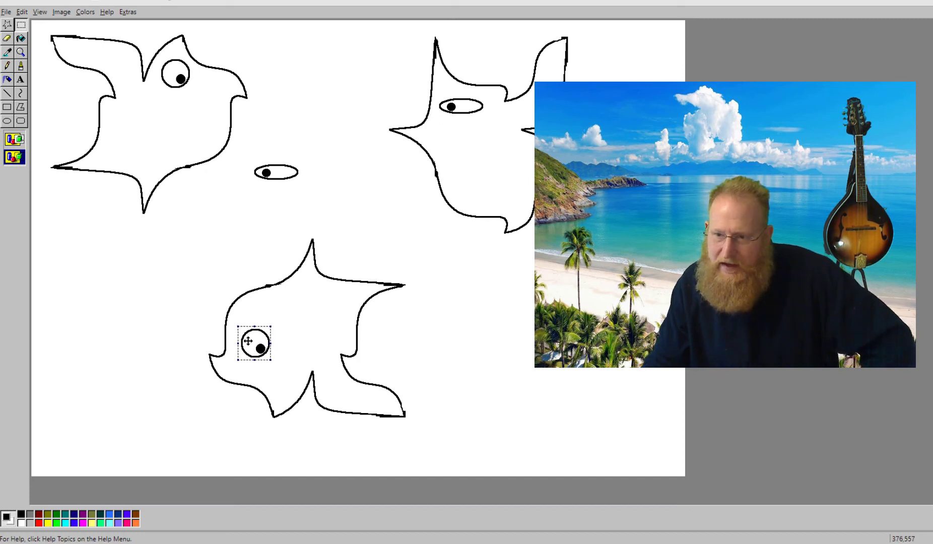
left_click(451, 321)
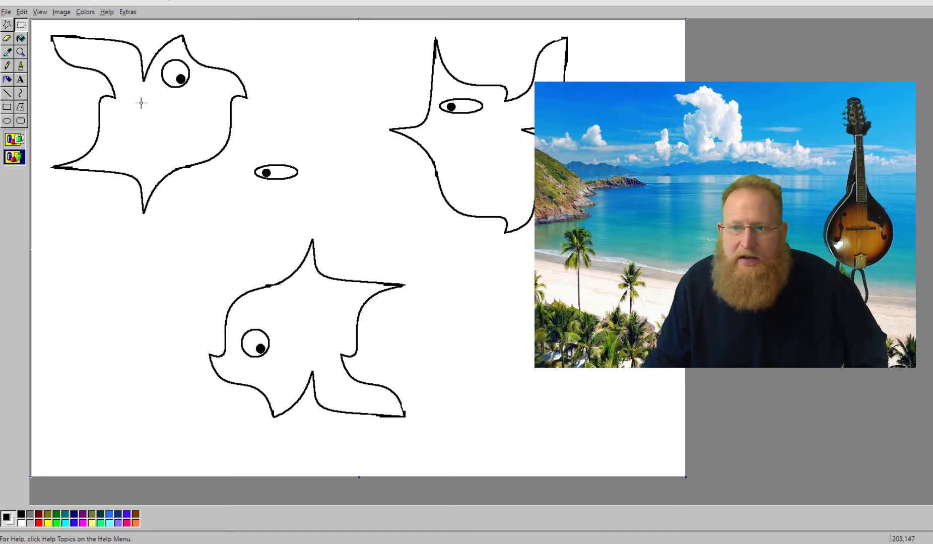
Step: Draw curved lines in the upper-left tile to outline a bird's beak below and beside the eye, with a throat pouch beneath it
left_click(20, 93)
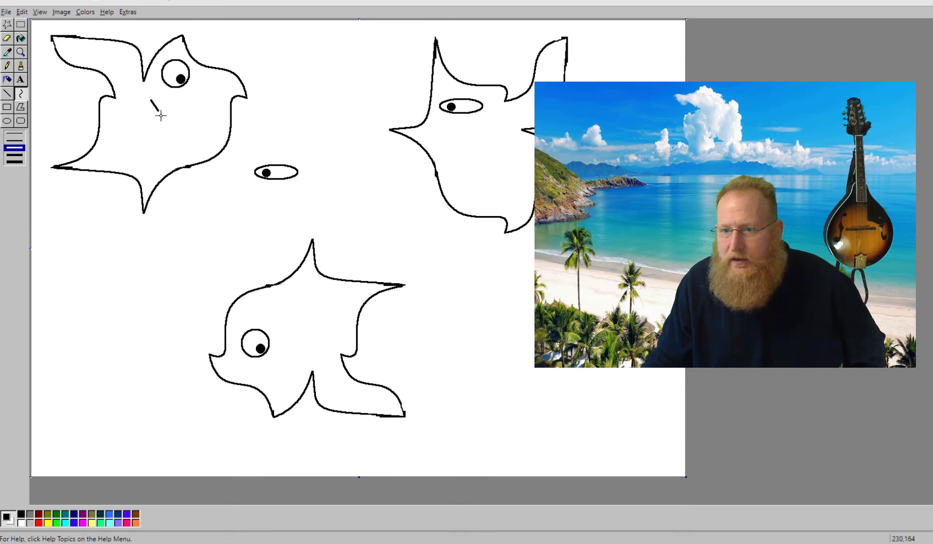
mouse_move(161, 115)
left_mouse_down()
mouse_move(177, 174)
mouse_move(185, 106)
mouse_move(185, 127)
mouse_move(186, 119)
mouse_move(137, 116)
mouse_move(146, 117)
left_mouse_up()
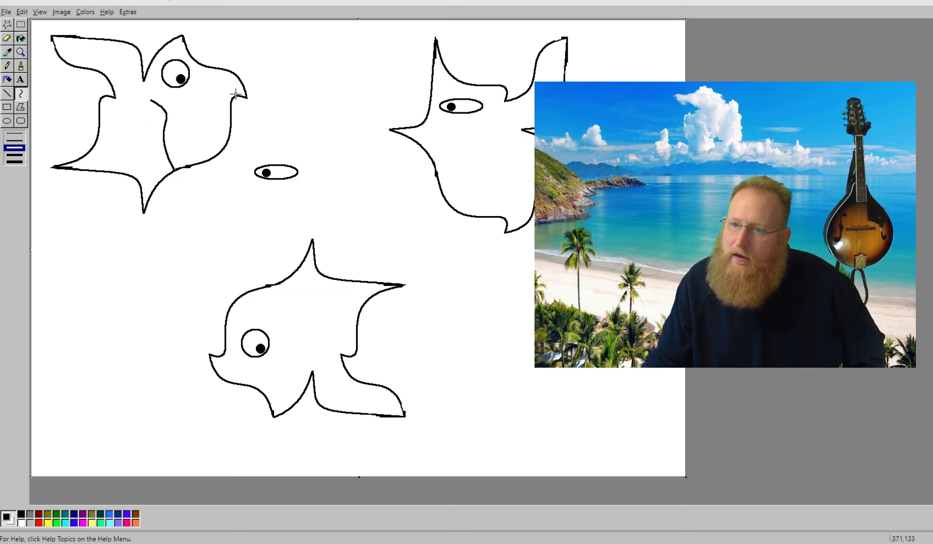
left_click_drag(236, 99, 246, 98)
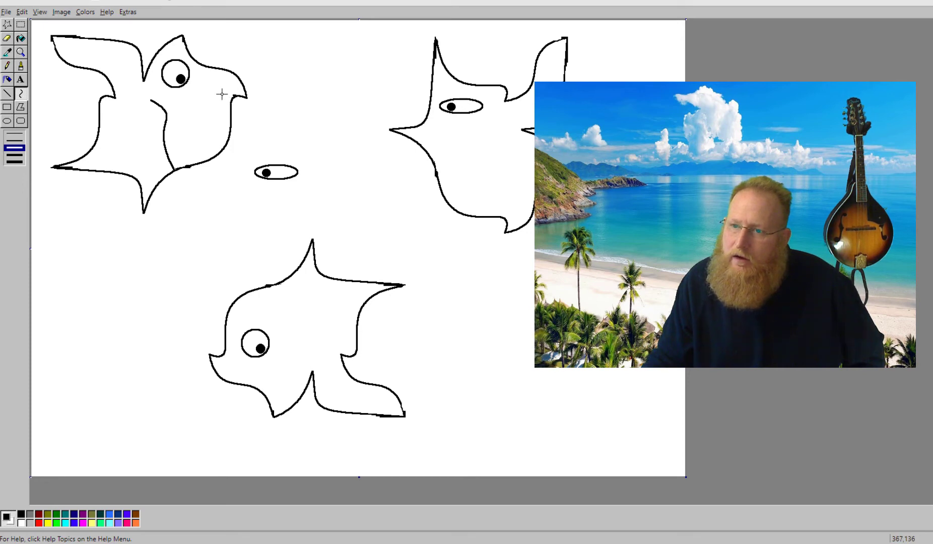
left_click_drag(233, 96, 206, 119)
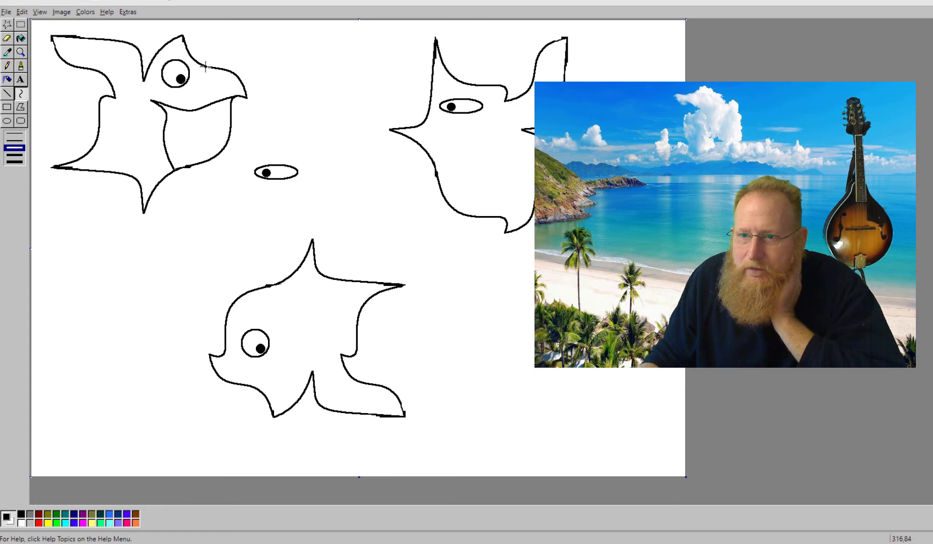
left_click_drag(205, 67, 152, 100)
Step: Close the gap at the inner corner of the bird's beak with a short line, and fill the pouch and beak with orange
left_click(20, 52)
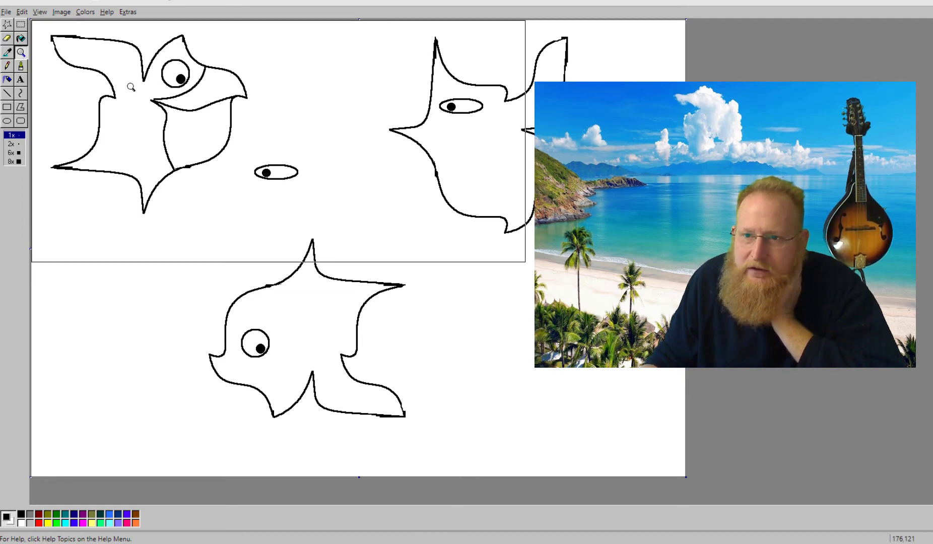
left_click(148, 98)
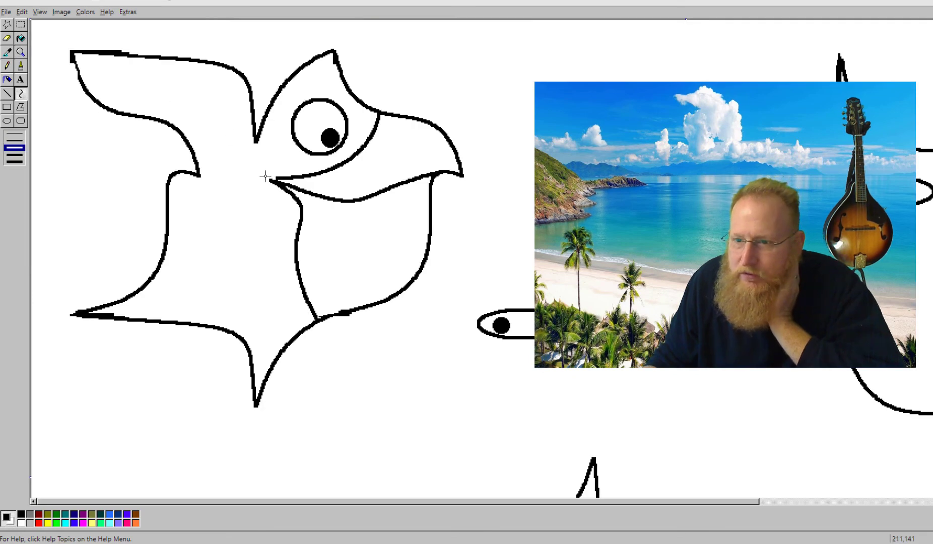
left_click(7, 95)
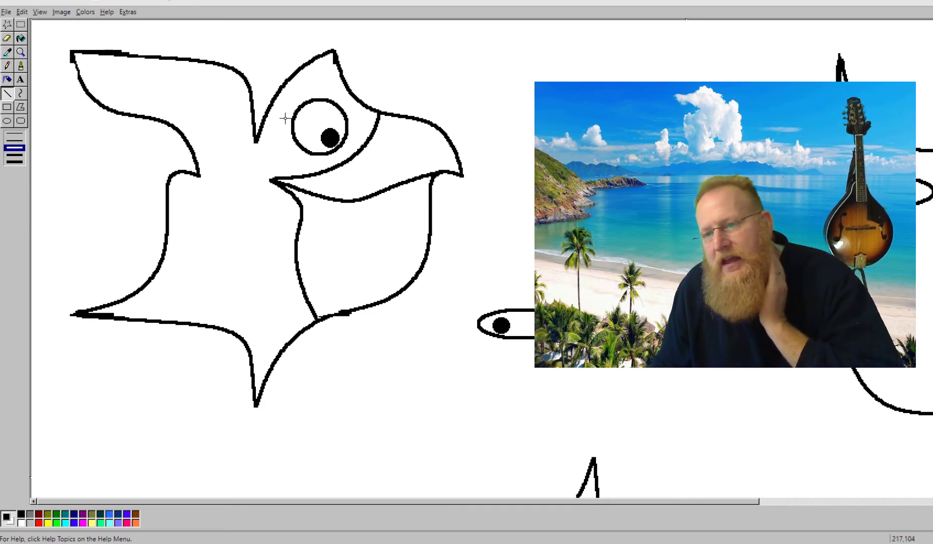
left_click(20, 39)
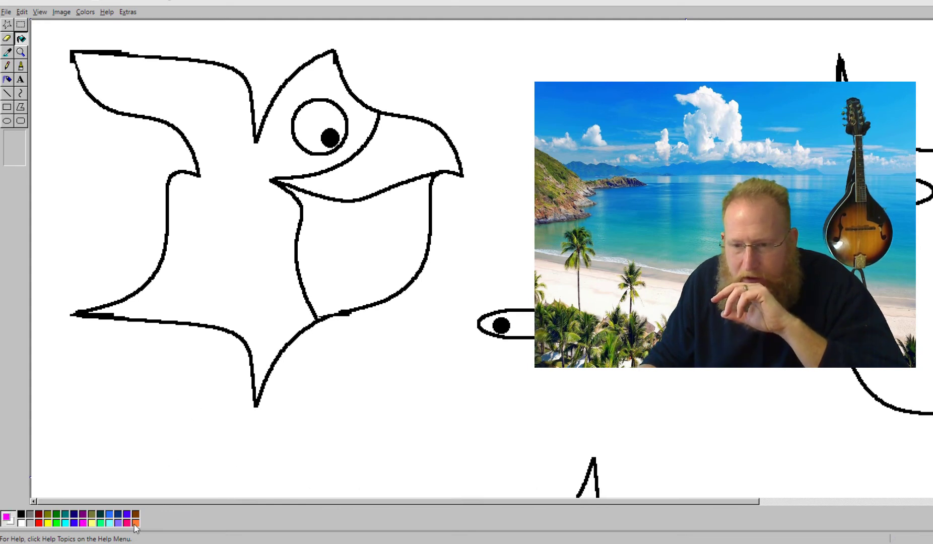
left_click(383, 208)
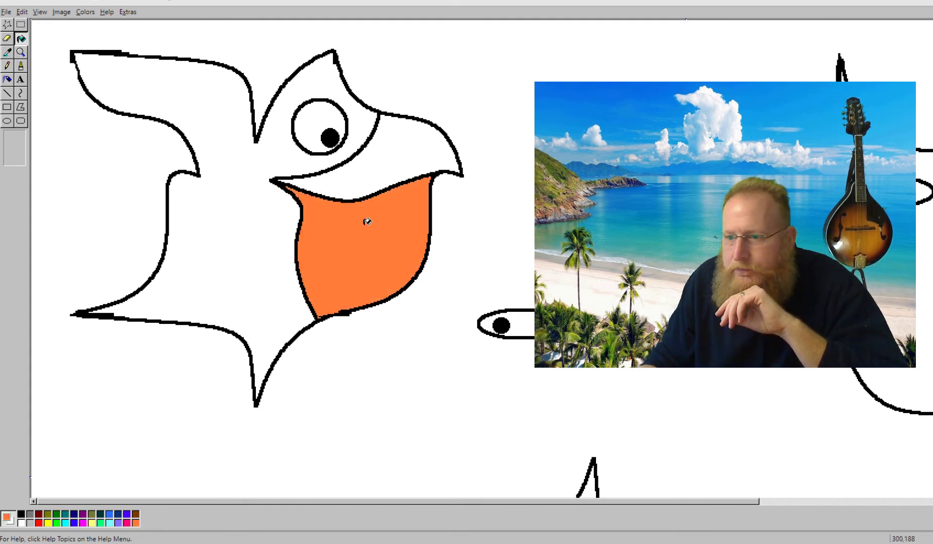
left_click(394, 158)
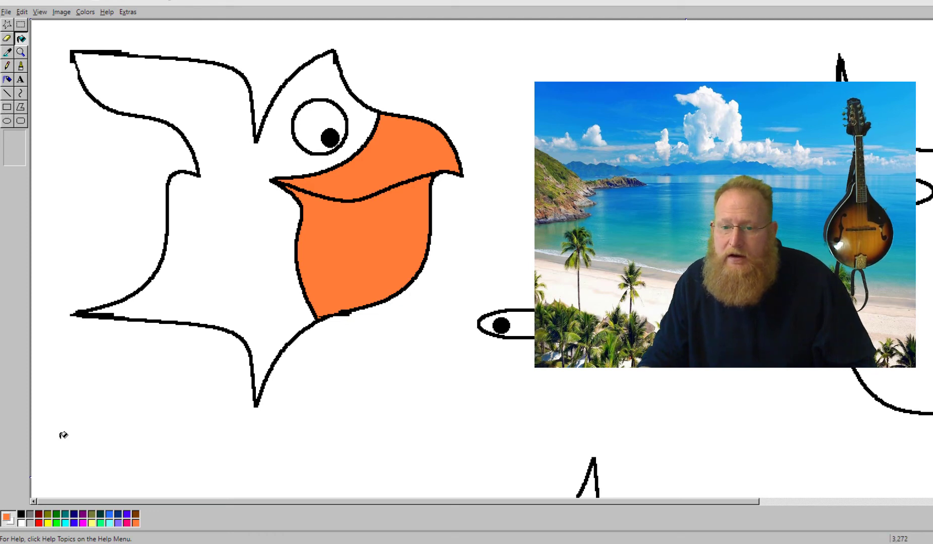
Step: Draw a black curve inside the bird's wing, following the wing's upper edge down toward the head notch
left_click(20, 514)
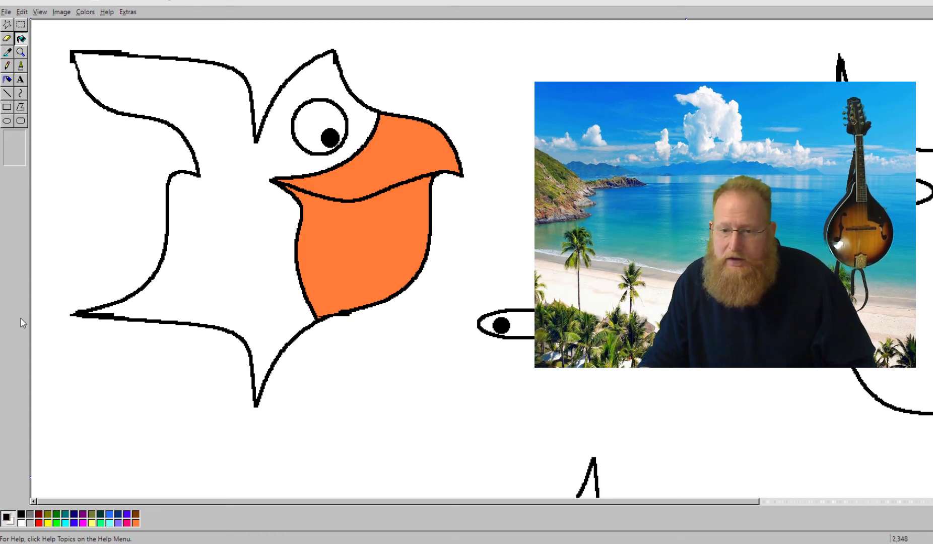
left_click(9, 95)
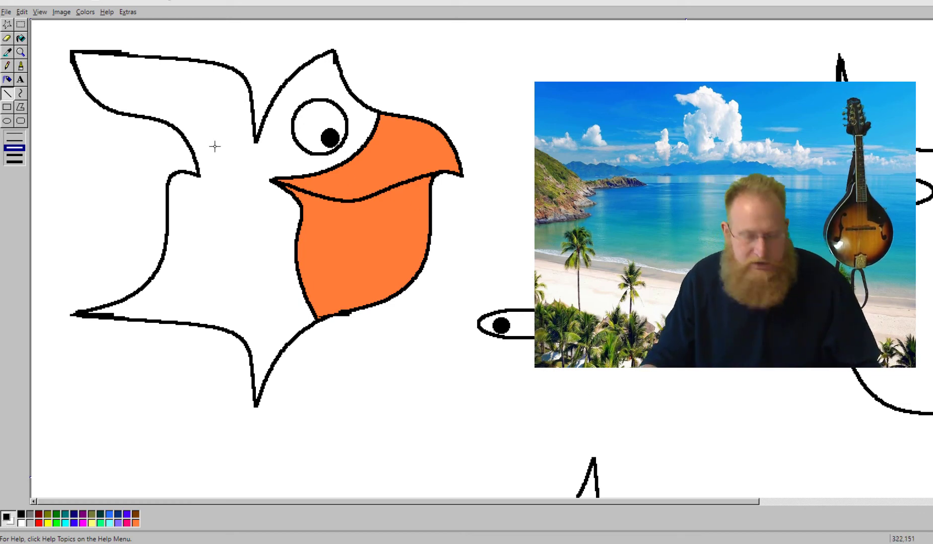
left_click(20, 52)
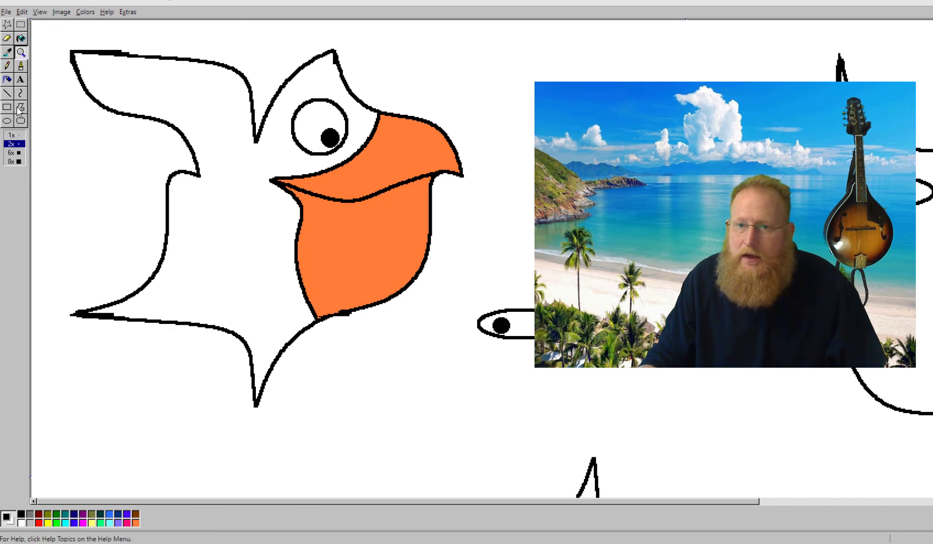
left_click(20, 94)
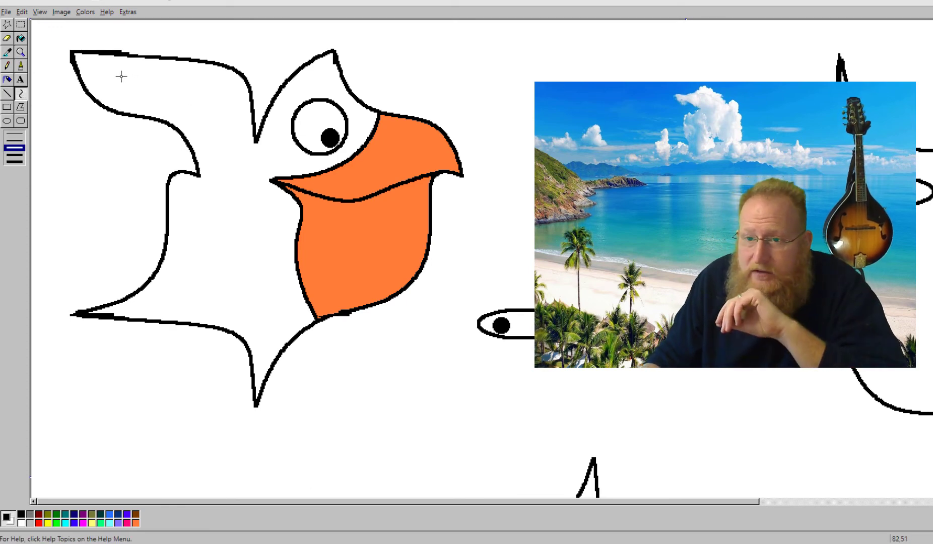
mouse_move(120, 77)
left_mouse_down()
mouse_move(214, 99)
mouse_move(237, 138)
mouse_move(230, 153)
mouse_move(224, 90)
mouse_move(192, 84)
mouse_move(158, 94)
mouse_move(204, 91)
mouse_move(221, 80)
left_mouse_up()
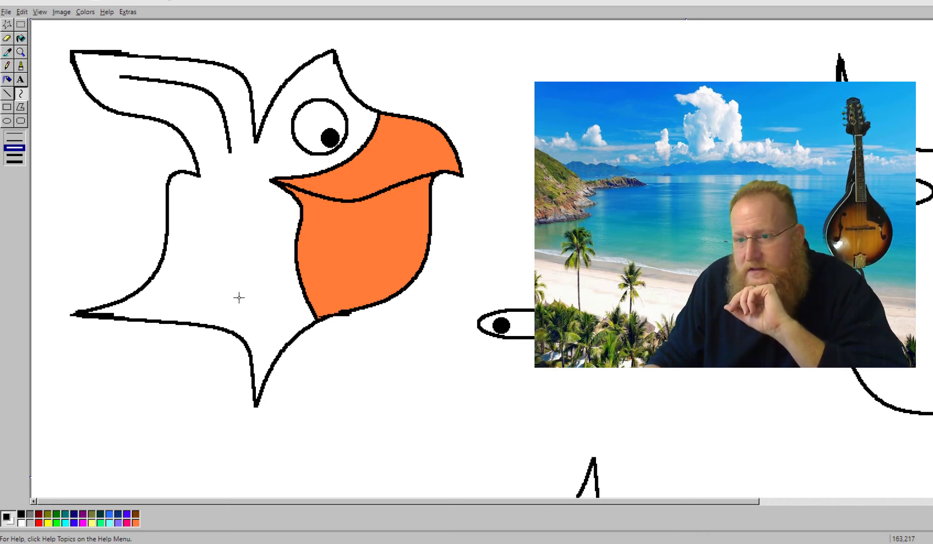
Step: Draw a row of three small outlined circles on the bird's lower body, just left of the orange pouch
left_click(9, 123)
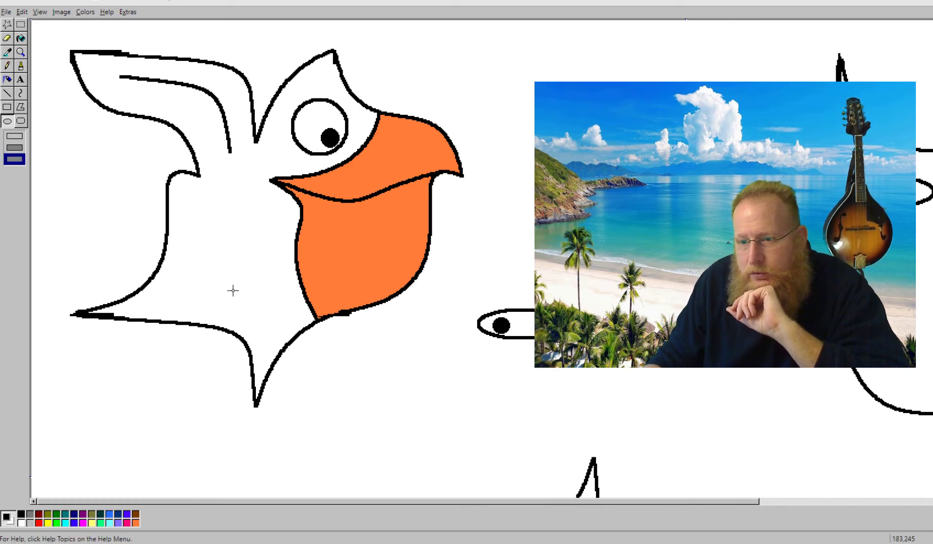
left_click_drag(233, 290, 253, 309)
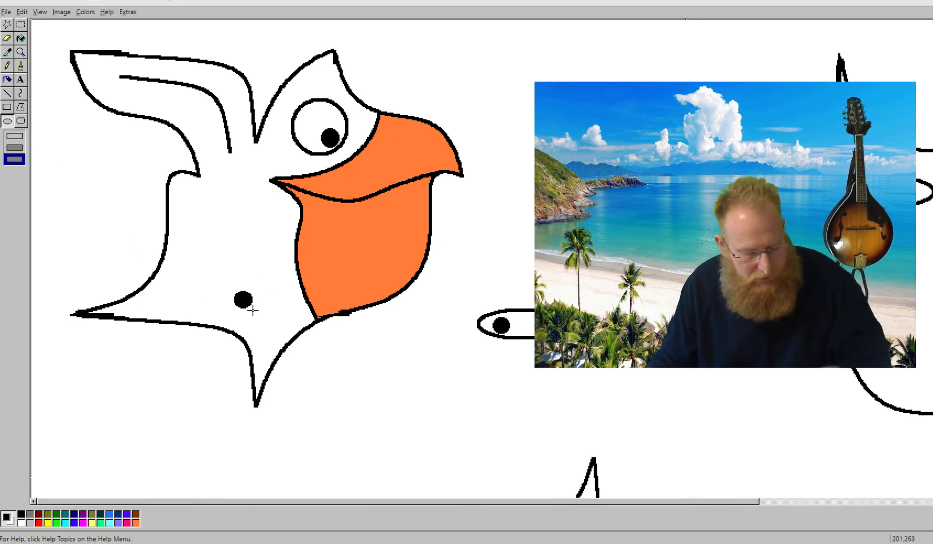
key("ctrl+z")
left_click(14, 136)
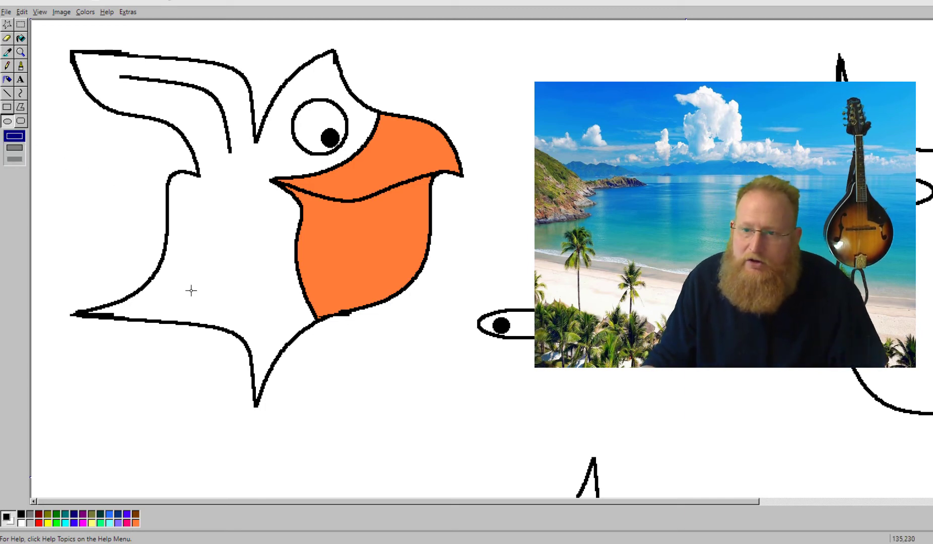
left_click_drag(230, 292, 261, 318)
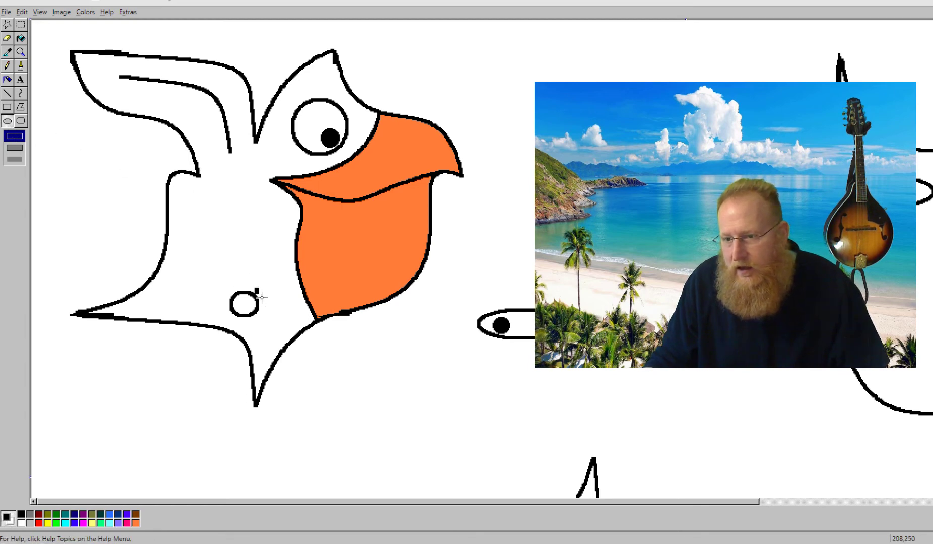
left_click_drag(262, 297, 297, 312)
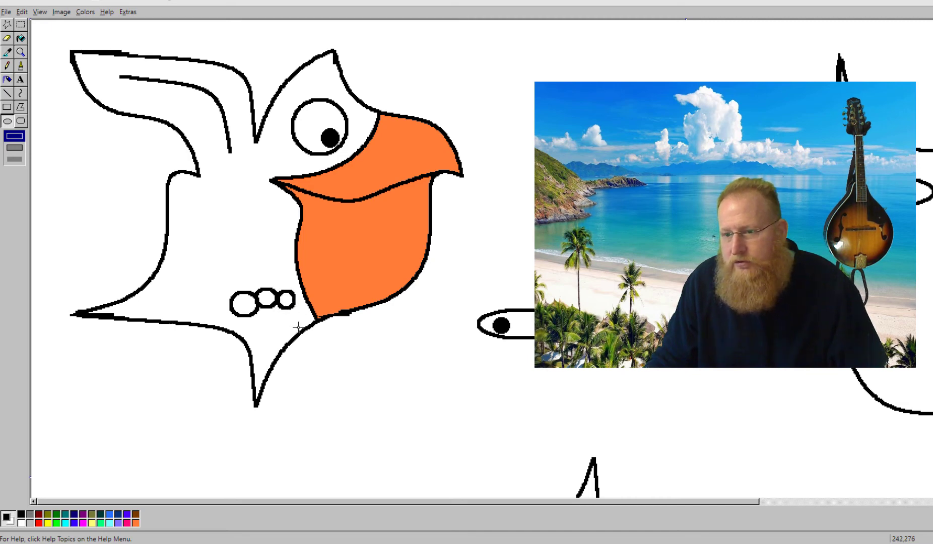
Step: Draw two short parallel slanted lines as the bird's leg, ending at the row of small foot circles
left_click(7, 93)
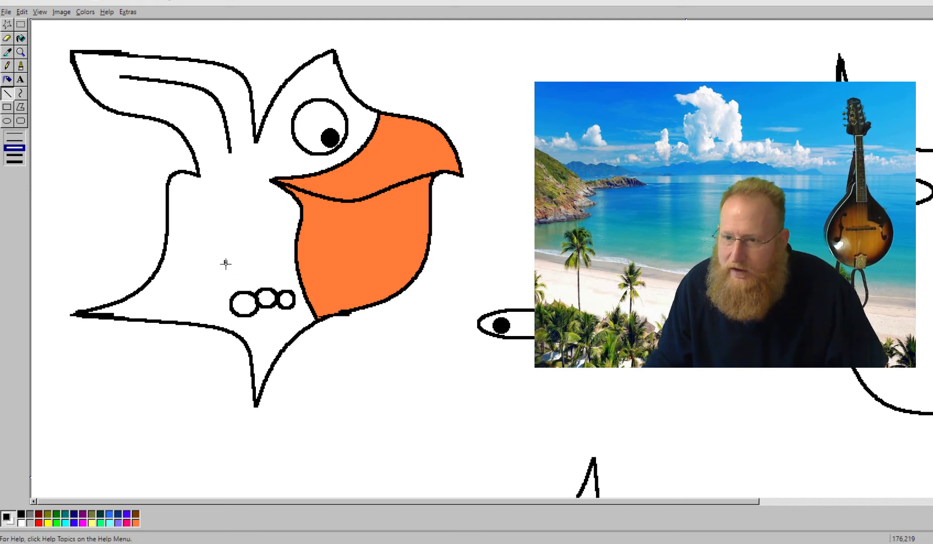
left_click_drag(225, 261, 247, 291)
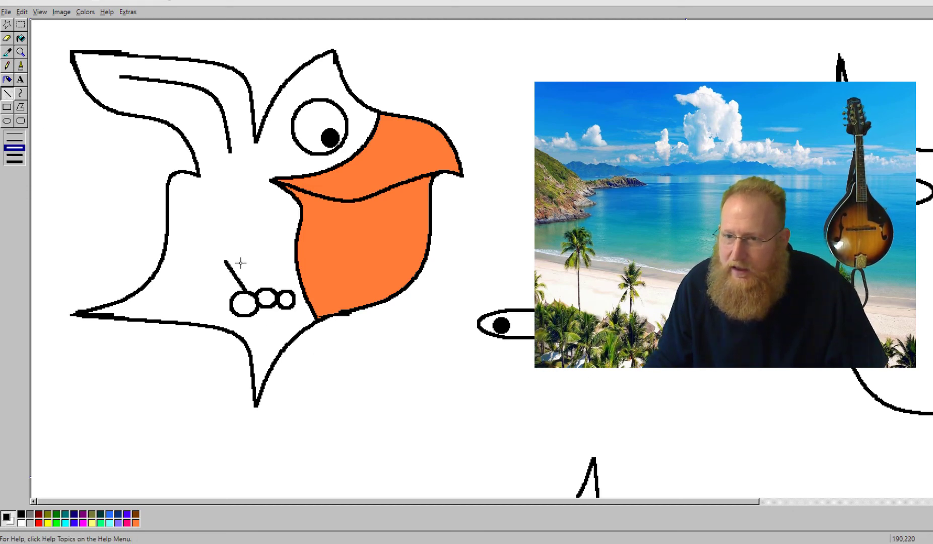
left_click_drag(236, 257, 246, 282)
left_click_drag(262, 293, 257, 292)
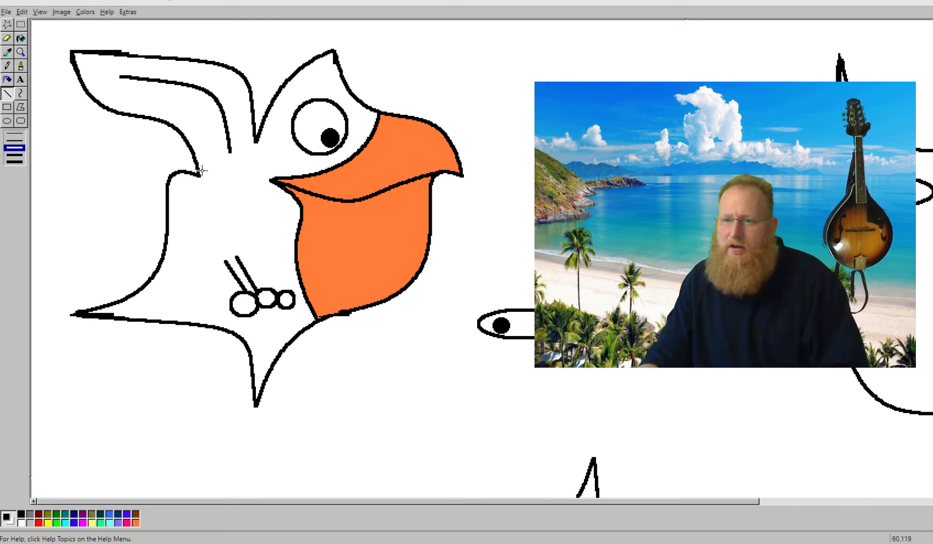
Step: Draw an S-shaped curve from the tip of the wing's lower edge into the bird's body
left_click(21, 94)
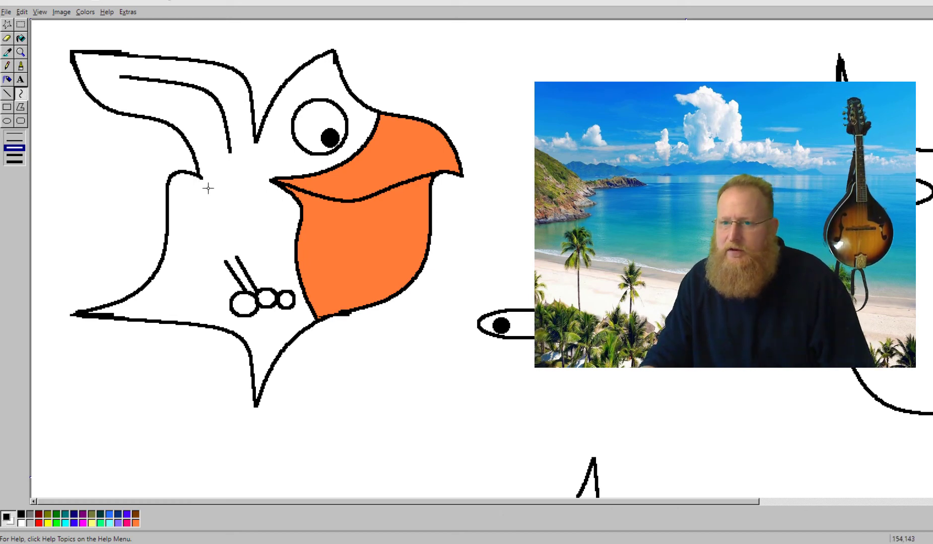
left_click_drag(201, 177, 251, 225)
mouse_move(208, 189)
left_mouse_down()
mouse_move(201, 203)
mouse_move(209, 222)
mouse_move(194, 227)
mouse_move(228, 229)
mouse_move(234, 210)
left_mouse_up()
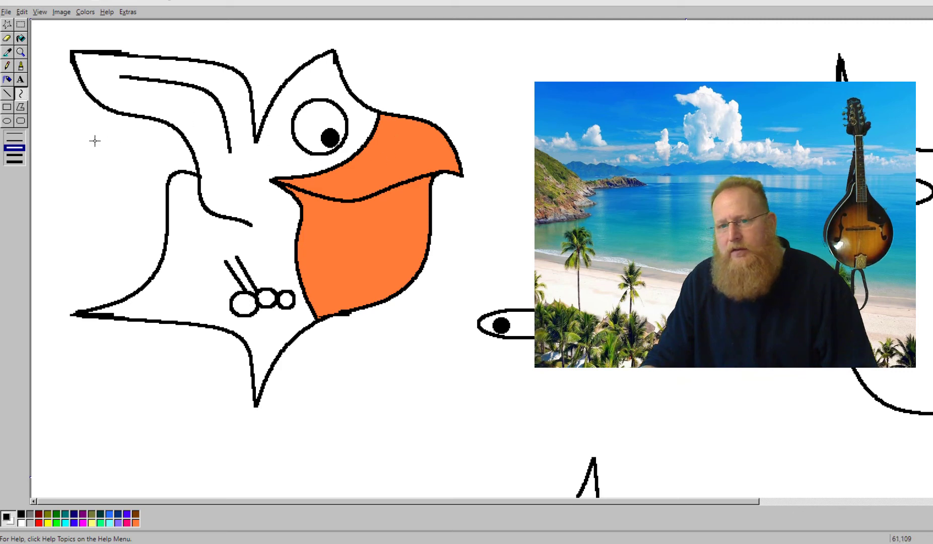
Step: Draw a small filled black ellipse on the orange beak as the bird's nostril
left_click(7, 121)
left_click(14, 159)
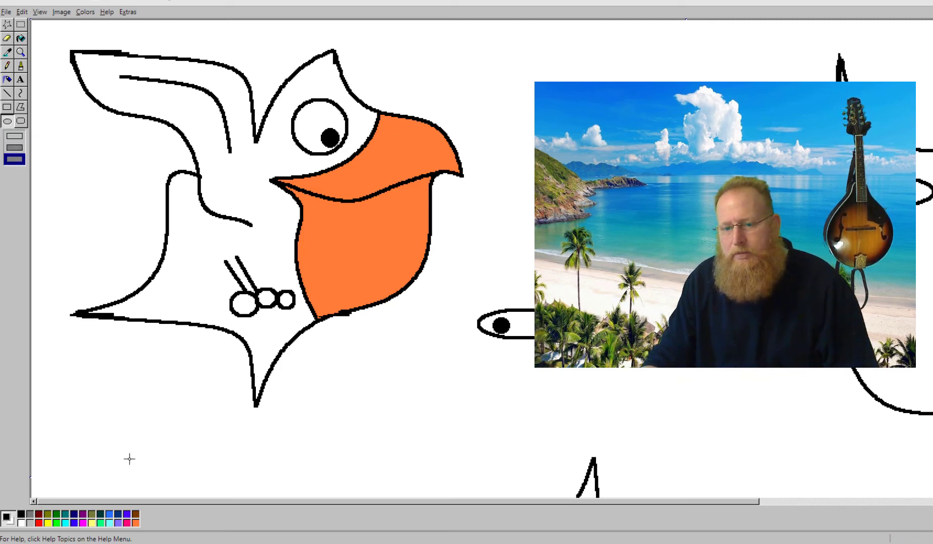
left_click_drag(388, 142, 400, 149)
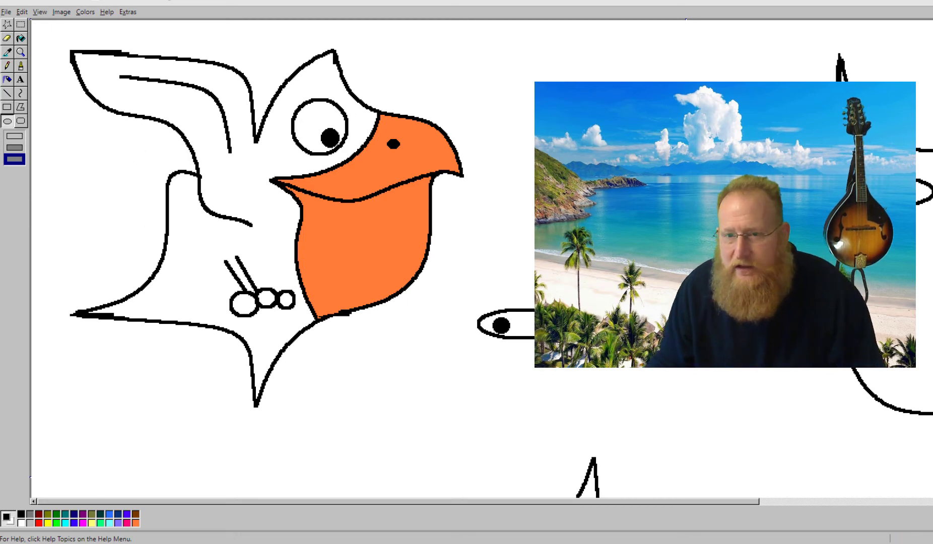
Step: Save the whole drawing as a PNG download and show the downloaded file in its folder
left_click(20, 53)
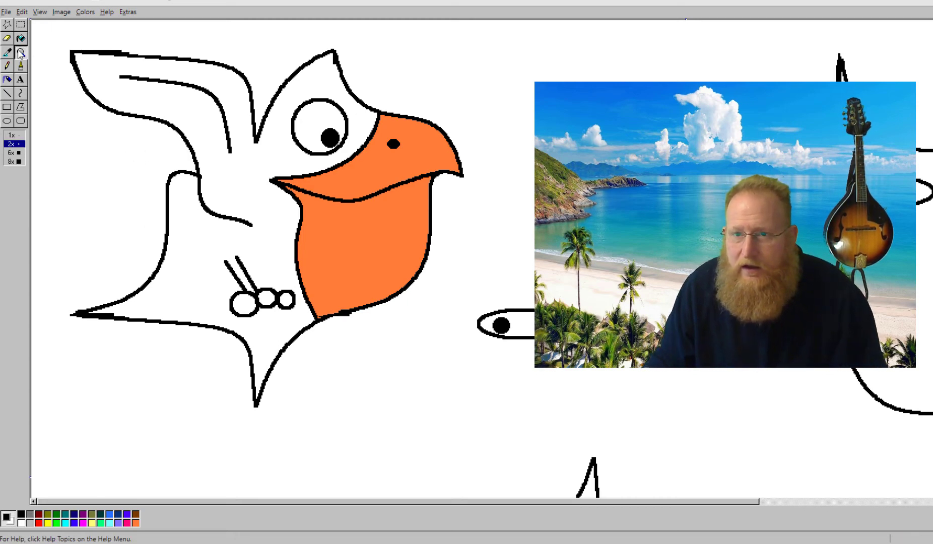
left_click(17, 136)
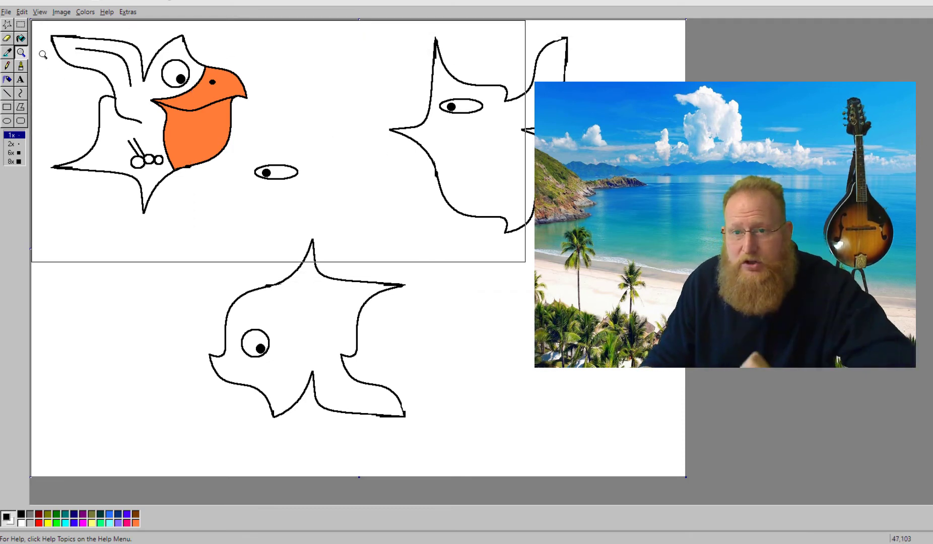
left_click(7, 13)
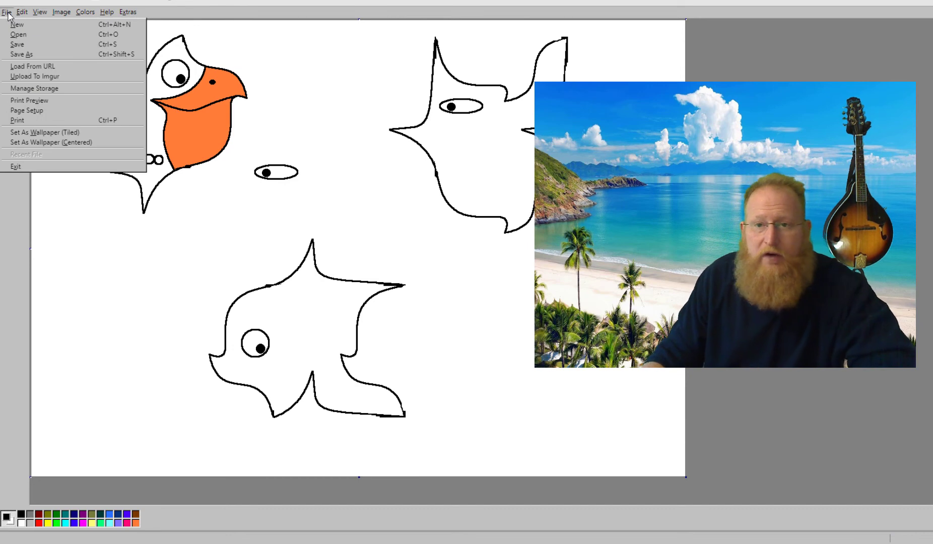
left_click(31, 55)
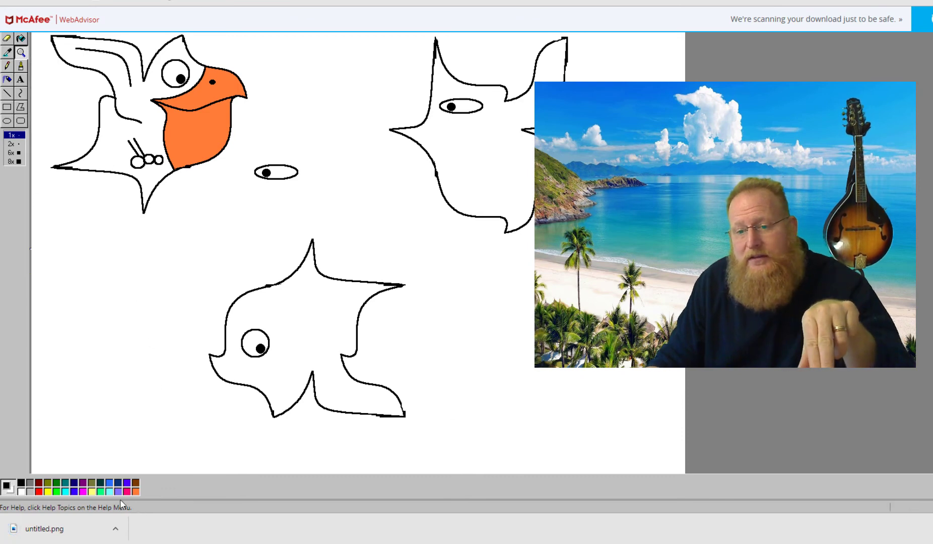
left_click(116, 528)
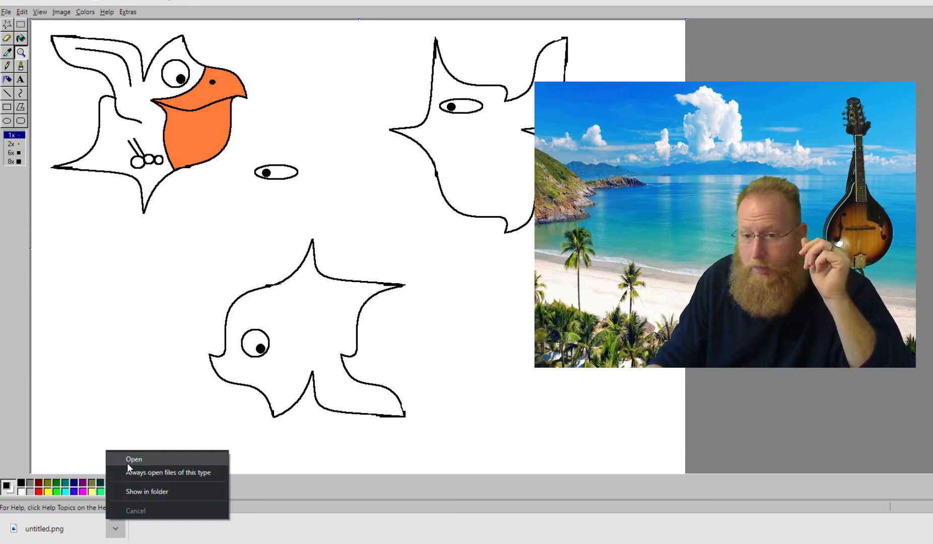
left_click(141, 489)
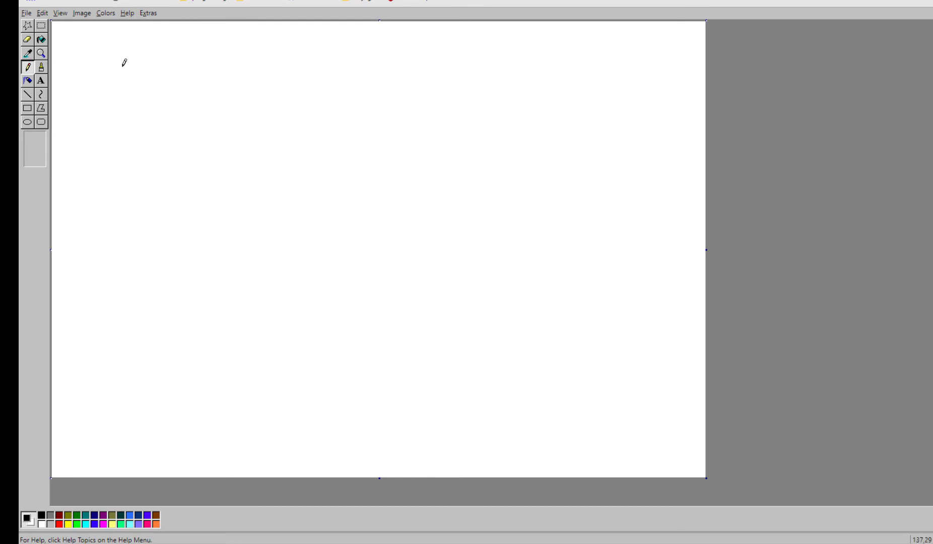
Step: Open the Tessellation Types image from the Desktop
left_click(28, 15)
left_click(33, 31)
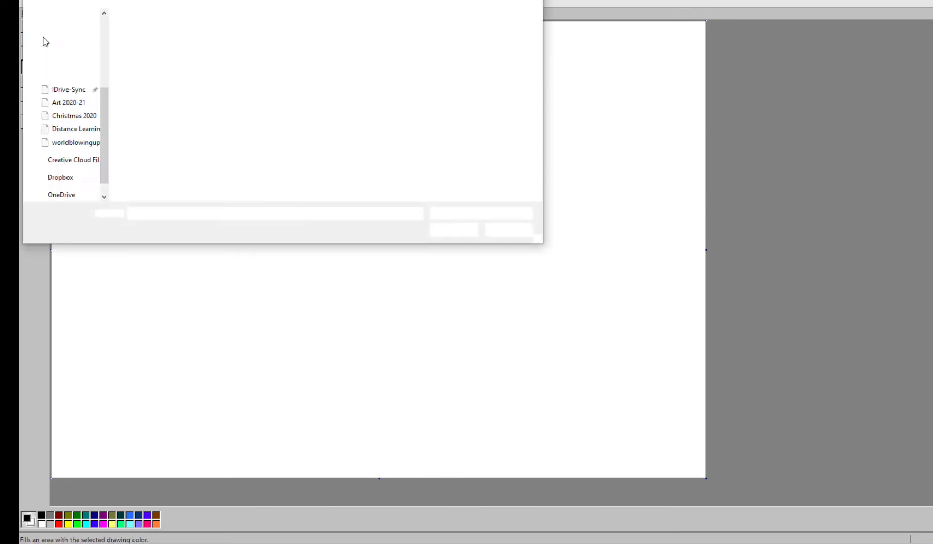
left_click(208, 44)
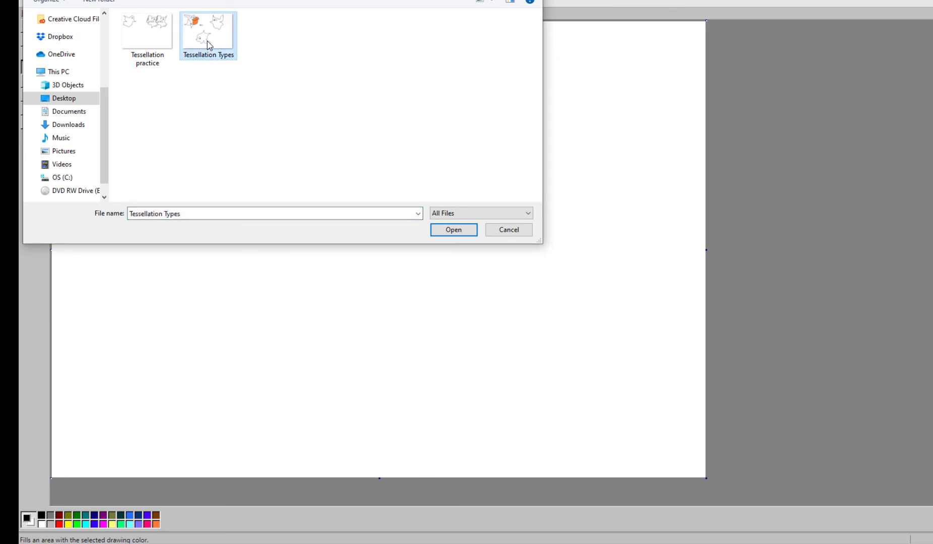
left_click(447, 230)
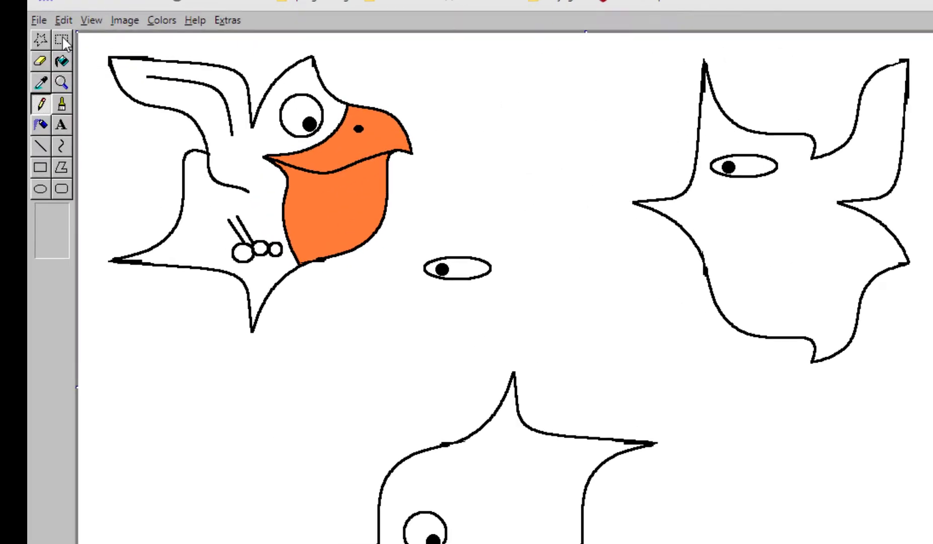
Step: Select the stray oval eye lying between the tiles and delete it
left_click(41, 26)
left_click_drag(501, 295, 614, 357)
key("Delete")
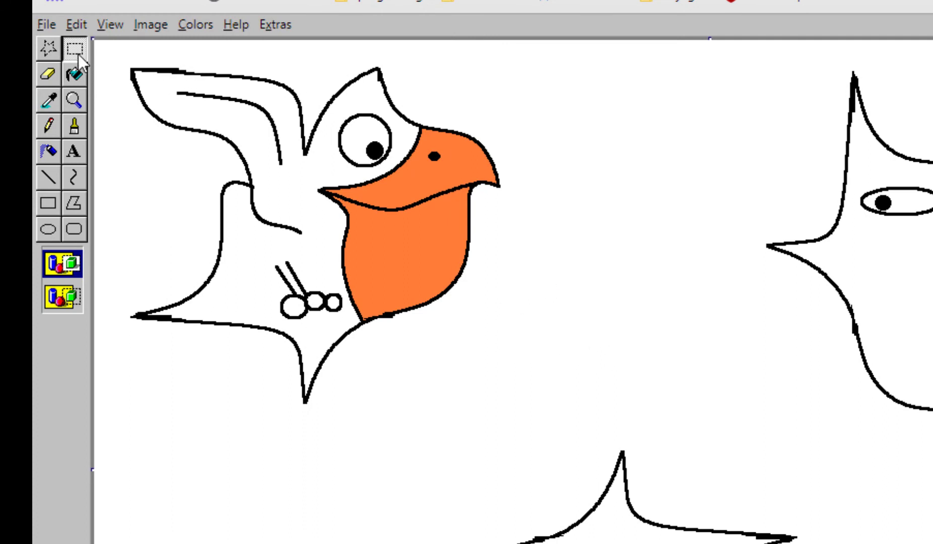
Step: Try fitting a transparent-background copy of the orange-beaked bird against the original's right side, and delete the copy
left_click(71, 297)
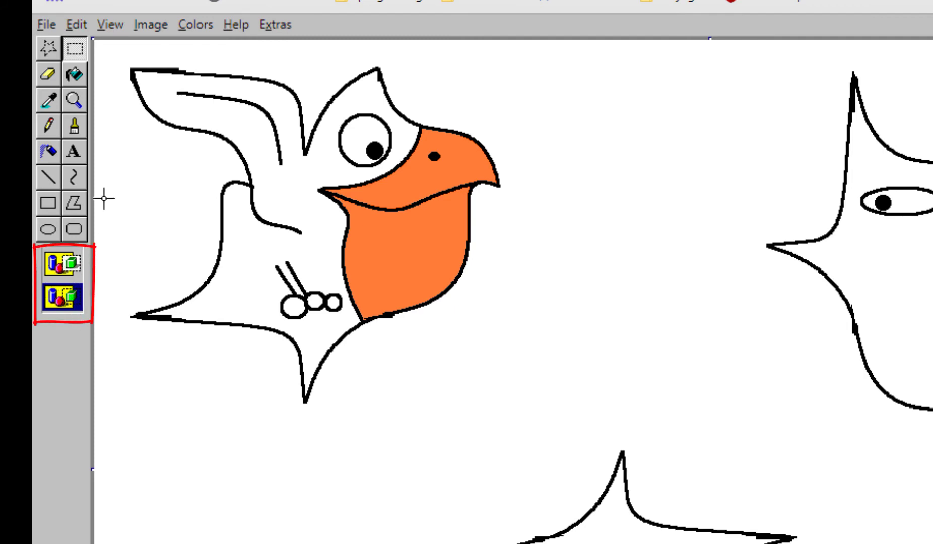
mouse_move(118, 54)
left_mouse_down()
mouse_move(360, 150)
mouse_move(538, 421)
left_mouse_up()
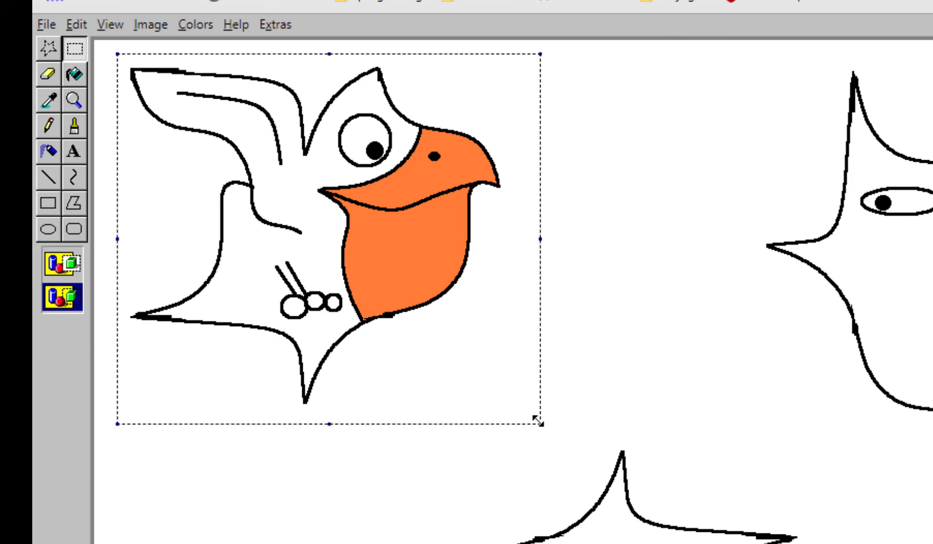
key("ctrl+v")
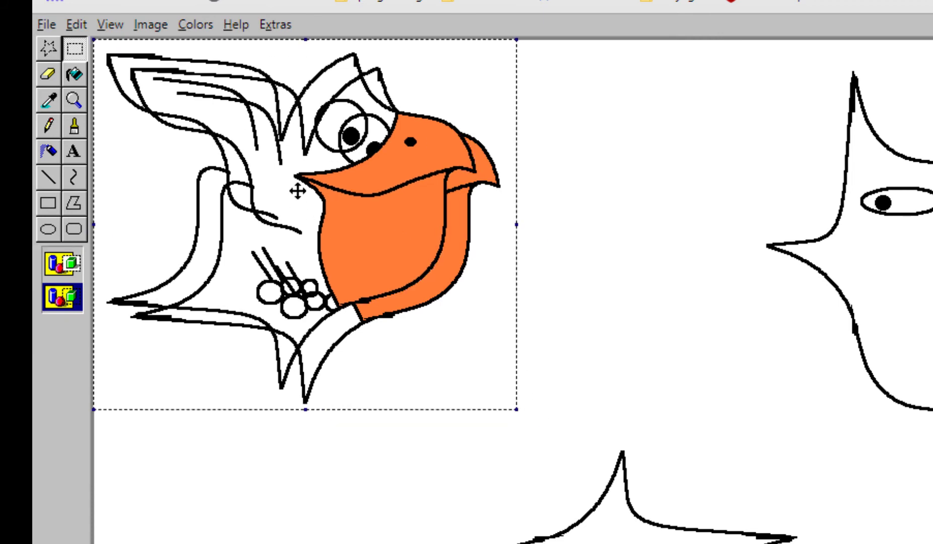
left_click_drag(396, 233, 569, 207)
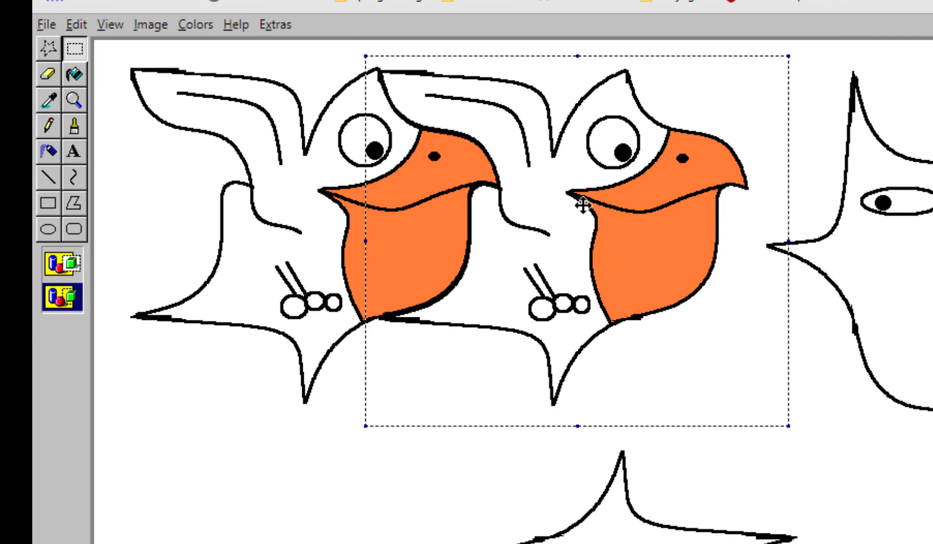
left_click_drag(579, 203, 669, 313)
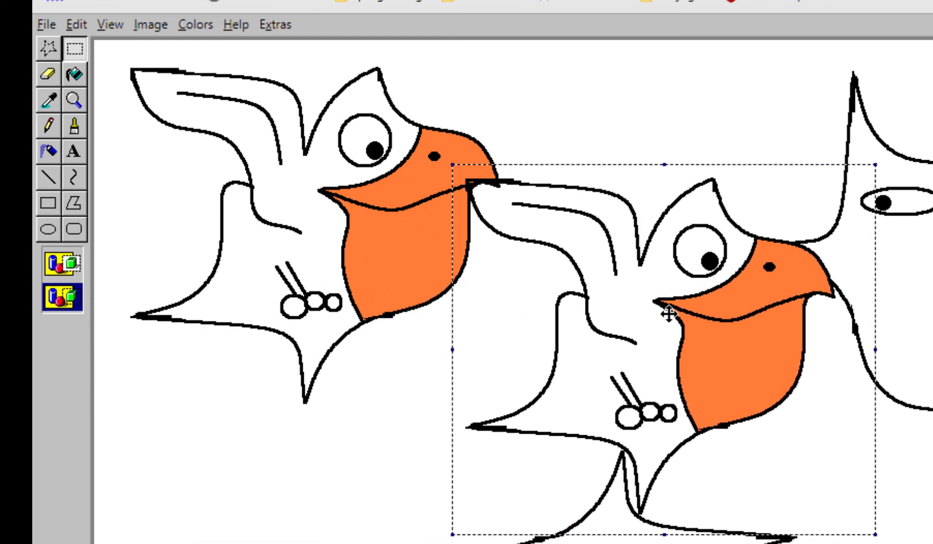
key("Delete")
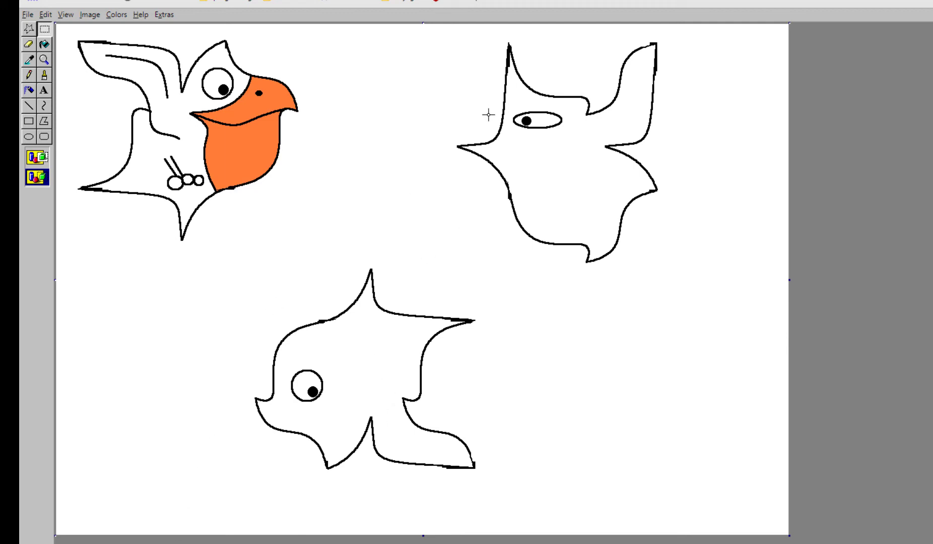
Step: Draw a thin S-shaped curve inside the upper-right tile, starting at the inner notch below the wing, using the second line thickness
left_click(44, 105)
left_click_drag(605, 146, 560, 161)
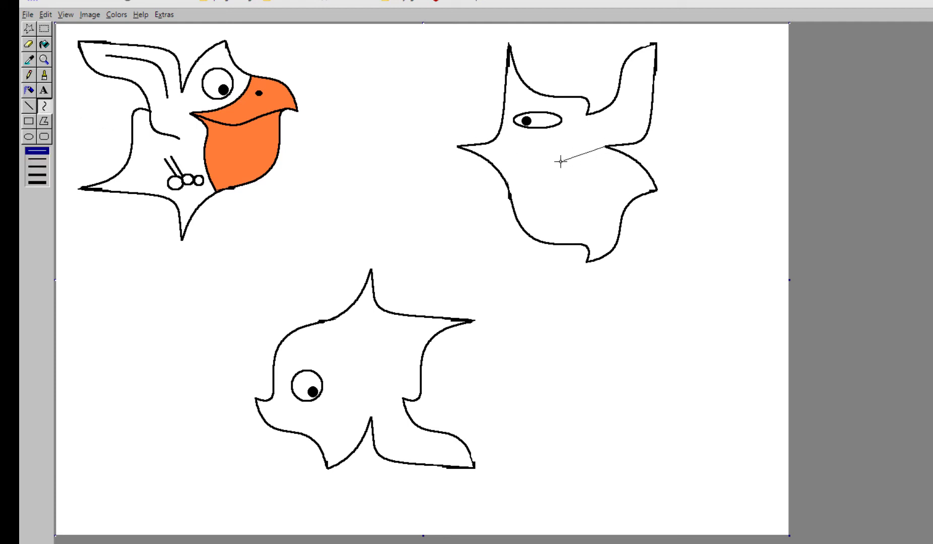
key("Escape")
left_click(37, 158)
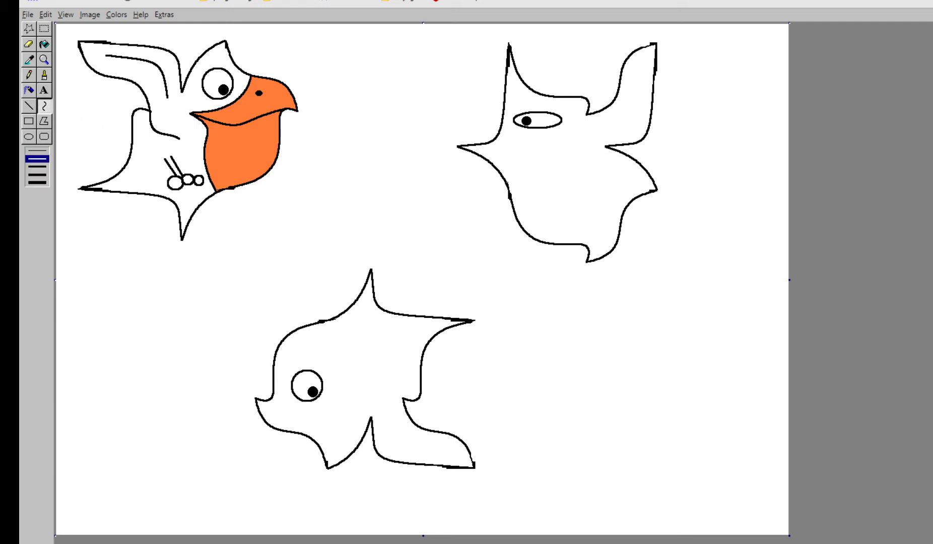
left_click_drag(604, 146, 588, 185)
left_click_drag(587, 183, 645, 162)
Step: Draw three small outlined circles low in the upper-right tile and arch a belly curve over them, using the third line thickness
left_click(29, 136)
mouse_move(537, 212)
left_mouse_down()
mouse_move(525, 227)
mouse_move(559, 225)
left_mouse_up()
left_click(44, 106)
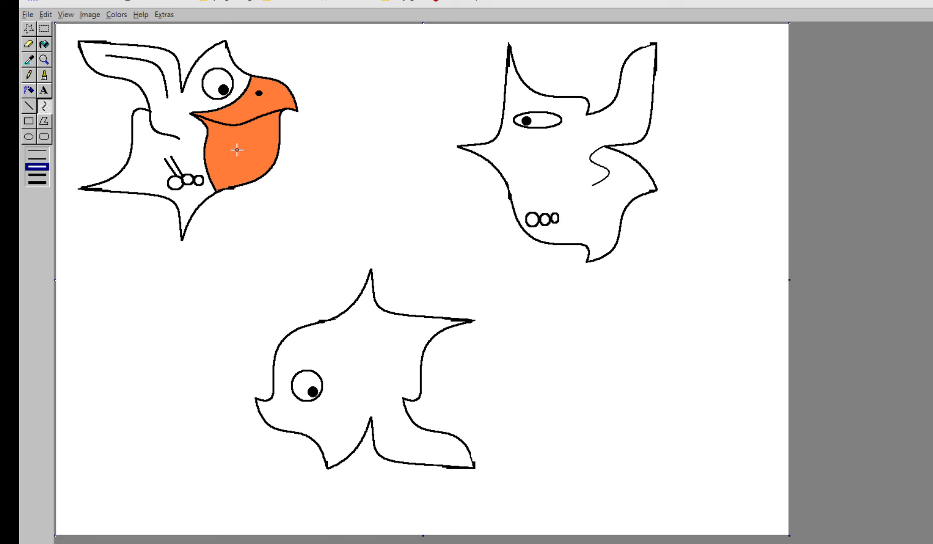
left_click_drag(508, 183, 588, 245)
mouse_move(555, 181)
left_mouse_down()
mouse_move(562, 170)
mouse_move(604, 188)
left_mouse_up()
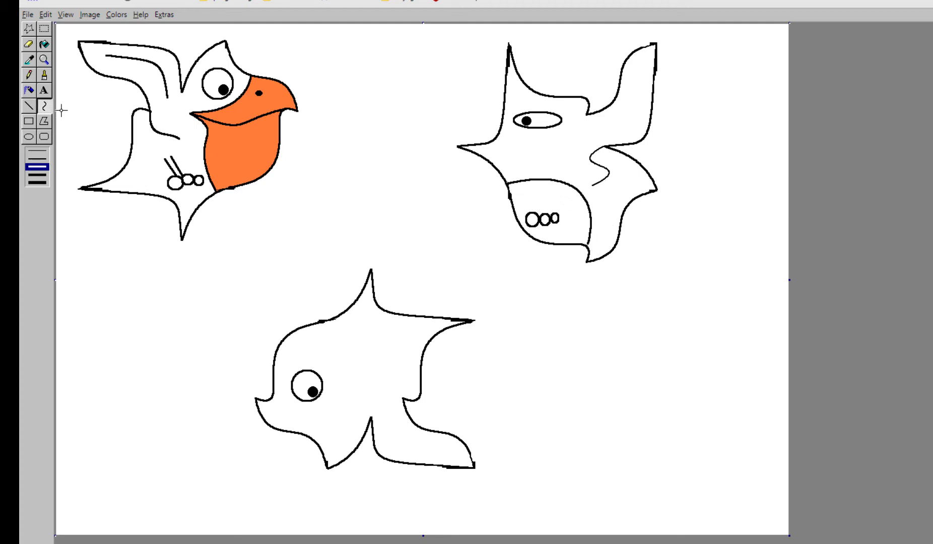
Step: Draw a straight line across the upper-right bird's lower tip and a series of slanted feather lines along its wing
left_click(28, 106)
left_click_drag(588, 242, 619, 230)
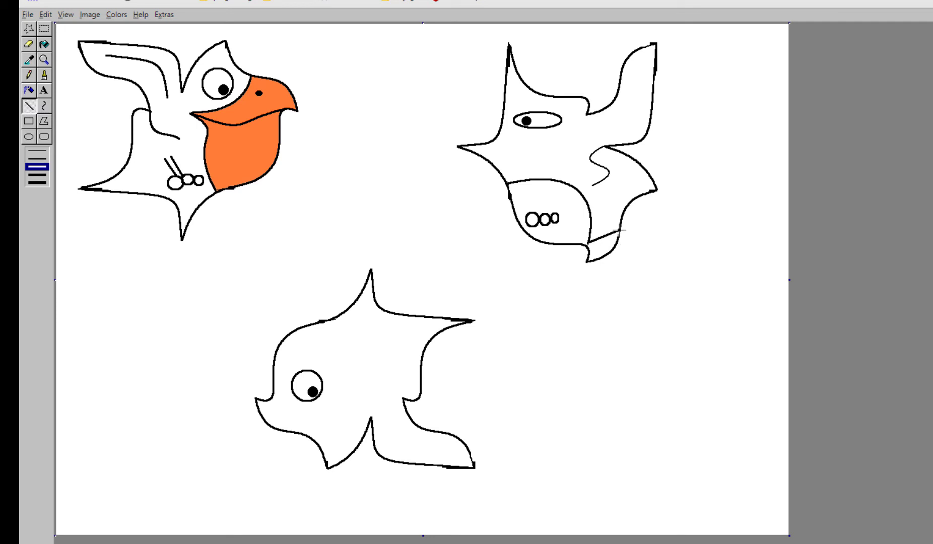
mouse_move(643, 66)
left_mouse_down()
mouse_move(655, 61)
mouse_move(655, 75)
left_mouse_up()
left_click_drag(634, 100, 653, 90)
left_click_drag(612, 125, 654, 100)
left_click_drag(629, 132, 649, 119)
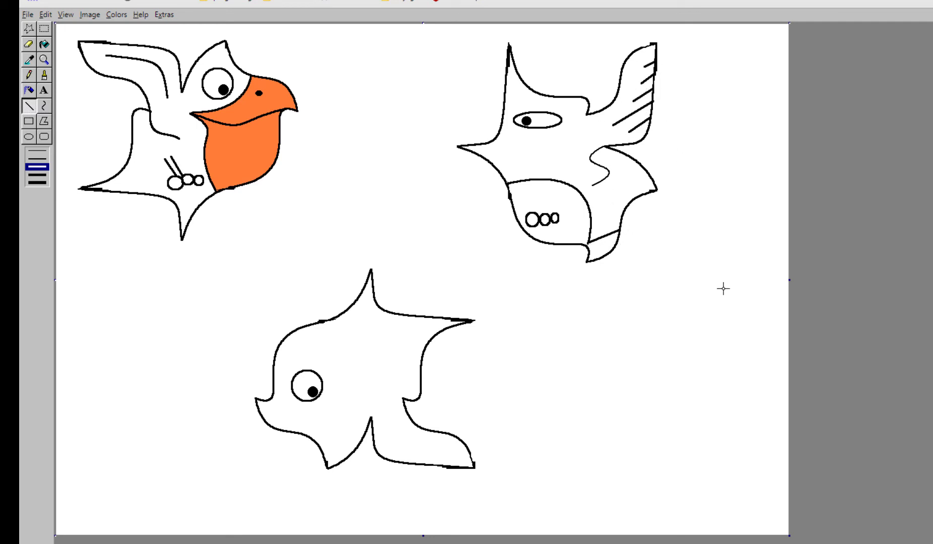
Step: Draw a curve closing off the upper-right bird's beak and a short slanted mouth line inside it
left_click(45, 106)
left_click_drag(503, 119, 506, 183)
left_click_drag(529, 136, 561, 149)
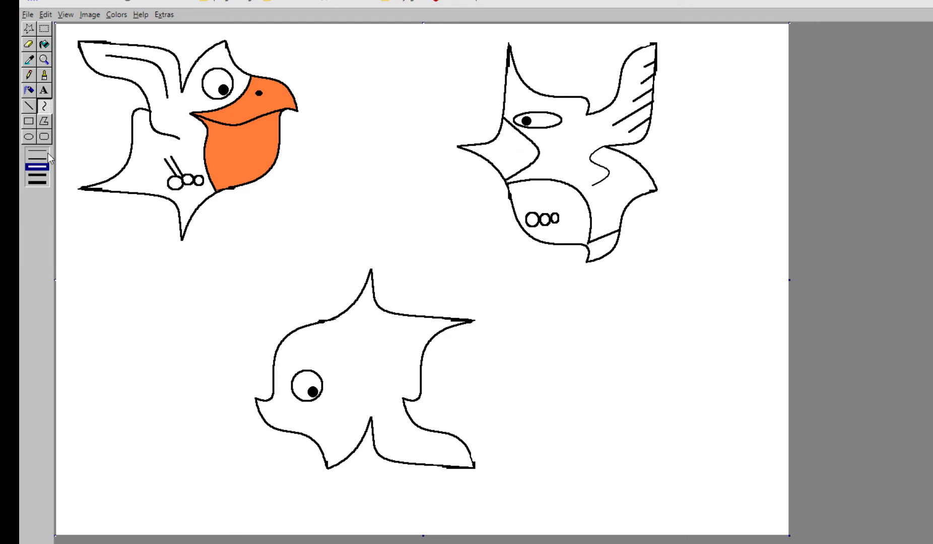
left_click(30, 106)
left_click_drag(488, 160, 523, 150)
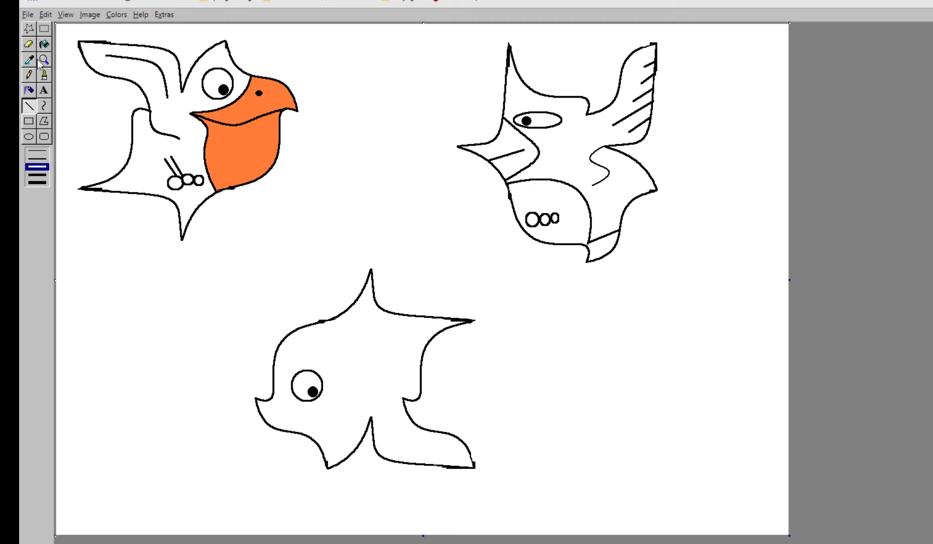
Step: Fill the three small circles on the upper-right bird's belly with yellow
left_click(44, 45)
left_click(532, 220)
left_click(544, 219)
left_click(555, 218)
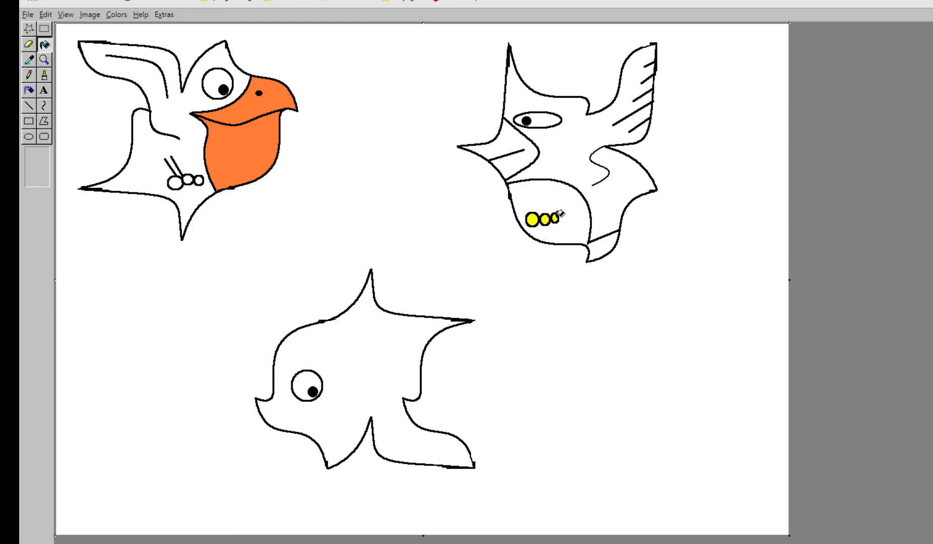
Step: Color the upper-right bird with cyan on its belly and lower tip, blue on its body and wing, and orange on its beak
left_click(564, 212)
left_click(572, 145)
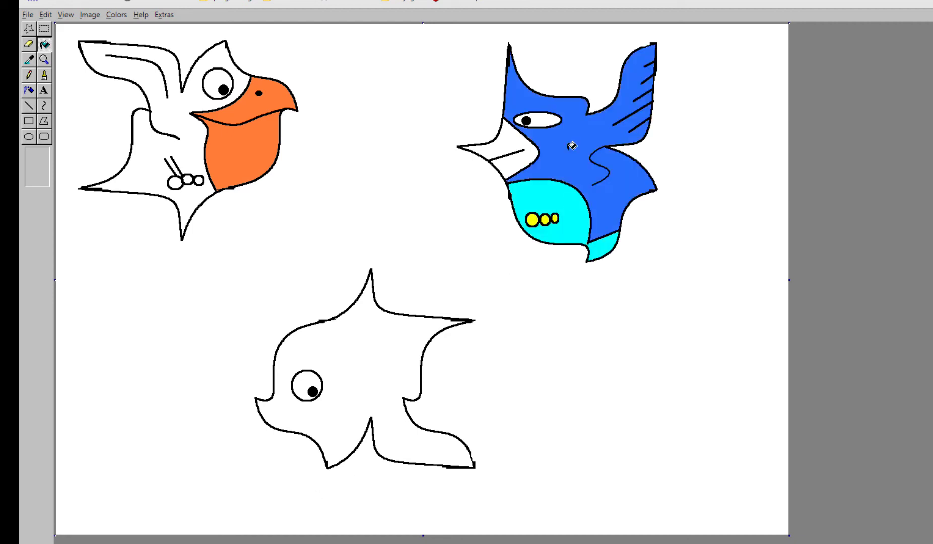
left_click(514, 124)
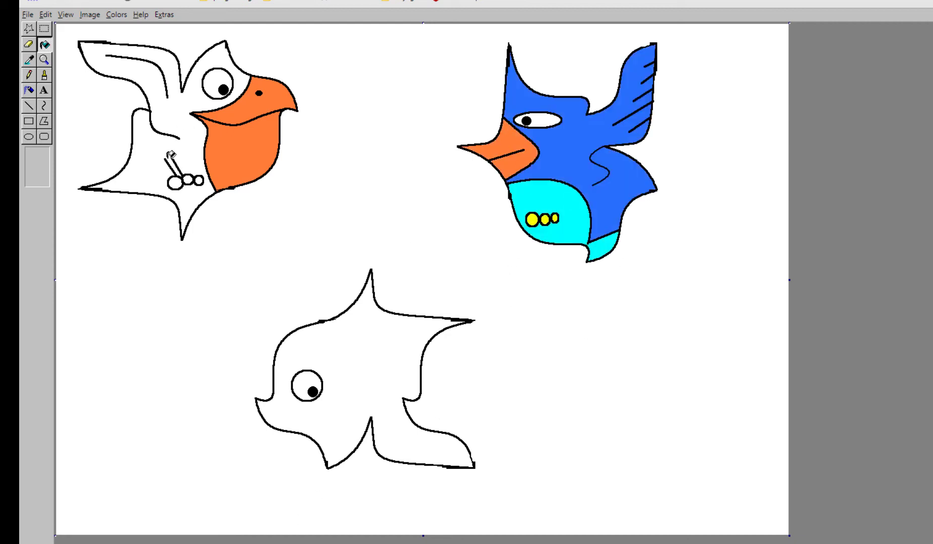
Step: Draw a curve separating the lower fish's head from its jaw, running from the notch below the eye to the belly notch
left_click(29, 106)
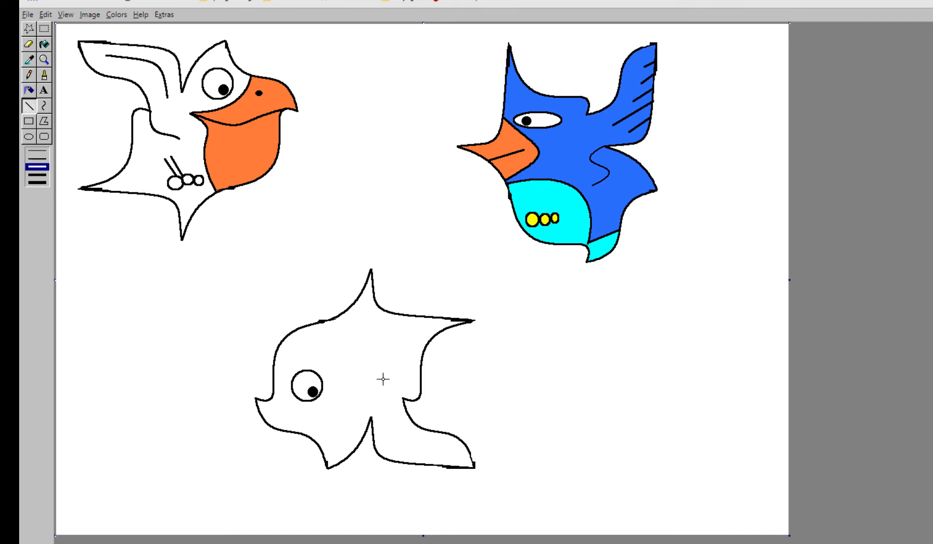
left_click(44, 107)
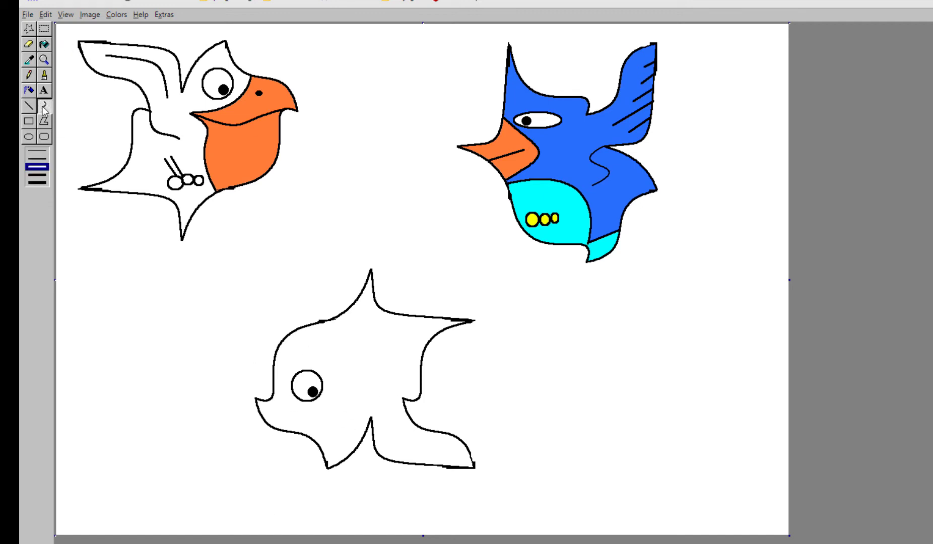
left_click_drag(273, 392, 315, 418)
key("ctrl+z")
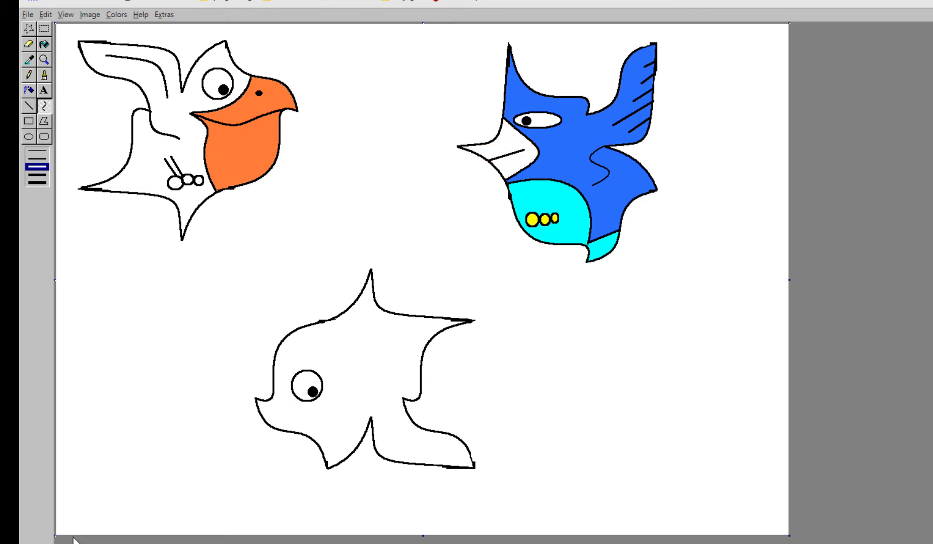
mouse_move(273, 394)
left_mouse_down()
mouse_move(349, 431)
mouse_move(371, 417)
mouse_move(291, 417)
mouse_move(344, 395)
left_mouse_up()
left_click(29, 106)
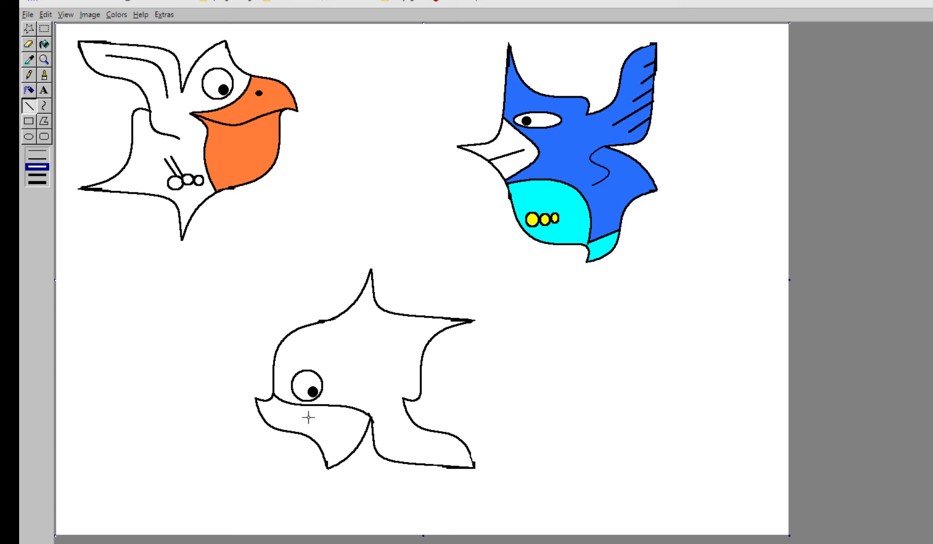
Step: Draw three small curved gill marks behind the fish's eye and short slanted lines inside its pointed top fin
left_click(44, 106)
left_click_drag(334, 380, 354, 399)
mouse_move(346, 388)
left_mouse_down()
mouse_move(358, 385)
mouse_move(350, 370)
mouse_move(364, 386)
left_mouse_up()
mouse_move(356, 373)
left_mouse_down()
mouse_move(357, 366)
mouse_move(374, 373)
mouse_move(373, 356)
left_mouse_up()
left_click_drag(376, 368, 380, 367)
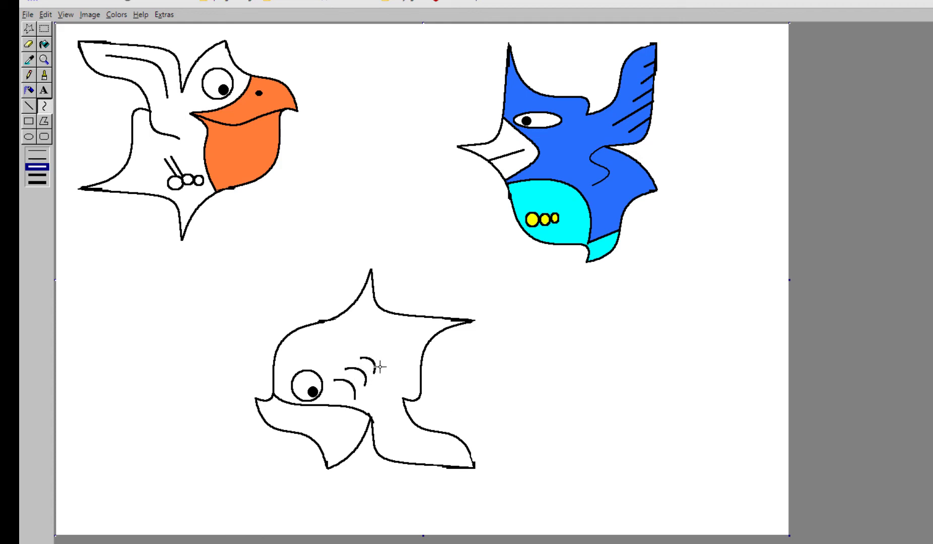
left_click(29, 106)
mouse_move(372, 285)
left_mouse_down()
mouse_move(355, 311)
mouse_move(375, 312)
left_mouse_up()
Step: Extend the fish's two inner notches upward with short strokes and draw several near-horizontal lines across its upper-right fin
left_click(44, 106)
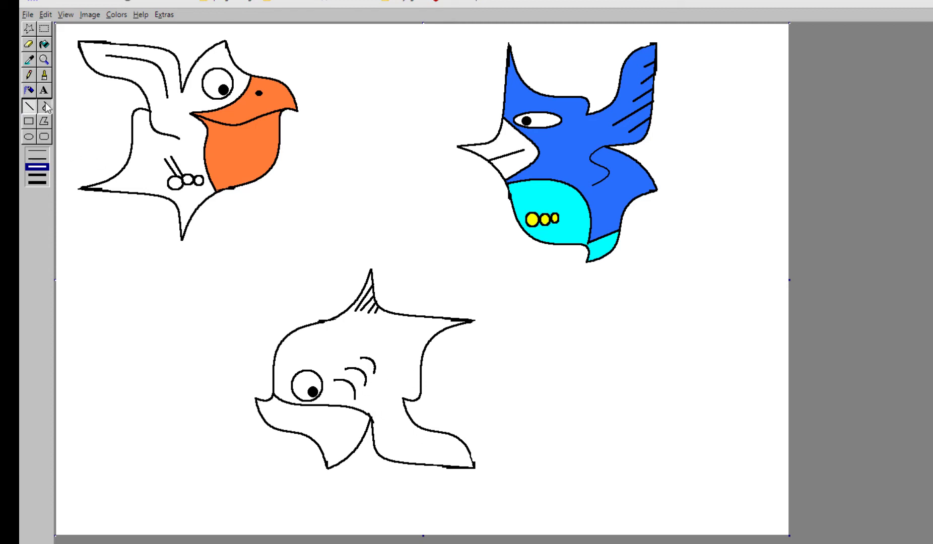
mouse_move(383, 384)
left_mouse_down()
mouse_move(373, 402)
mouse_move(364, 384)
mouse_move(381, 388)
mouse_move(366, 402)
mouse_move(401, 363)
left_mouse_up()
mouse_move(410, 384)
left_mouse_down()
mouse_move(417, 390)
mouse_move(414, 361)
left_mouse_up()
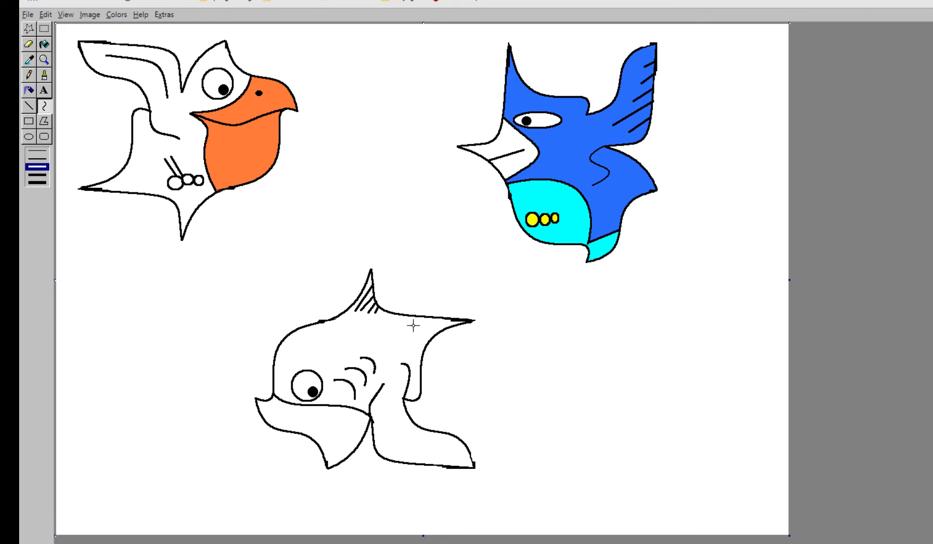
left_click(28, 106)
mouse_move(424, 327)
left_mouse_down()
mouse_move(453, 326)
mouse_move(423, 344)
mouse_move(429, 351)
left_mouse_up()
Step: Draw a curve along the fish's jaw to outline a lower lip, and add short lines along the lower-right tail's upper edge
left_click(45, 106)
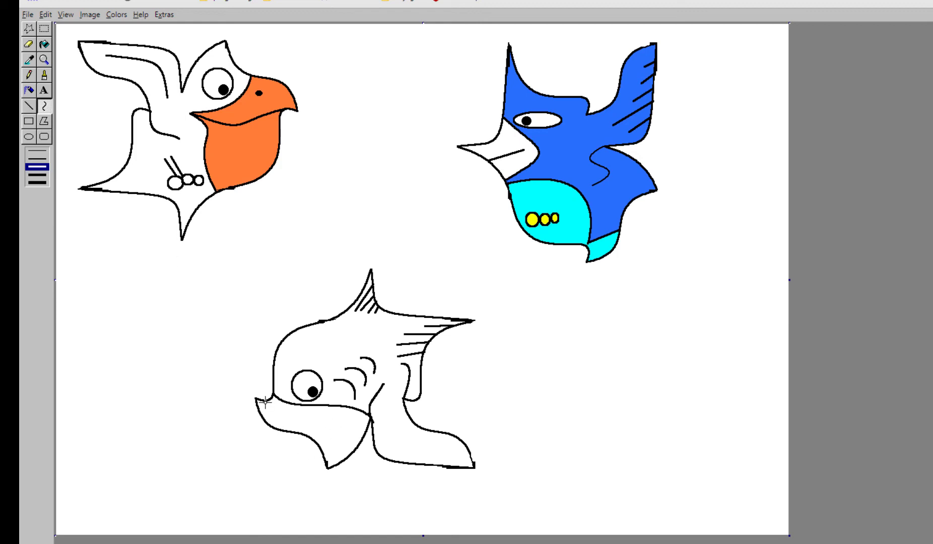
mouse_move(259, 399)
left_mouse_down()
mouse_move(342, 457)
mouse_move(304, 443)
mouse_move(339, 417)
mouse_move(335, 408)
left_mouse_up()
left_click(28, 105)
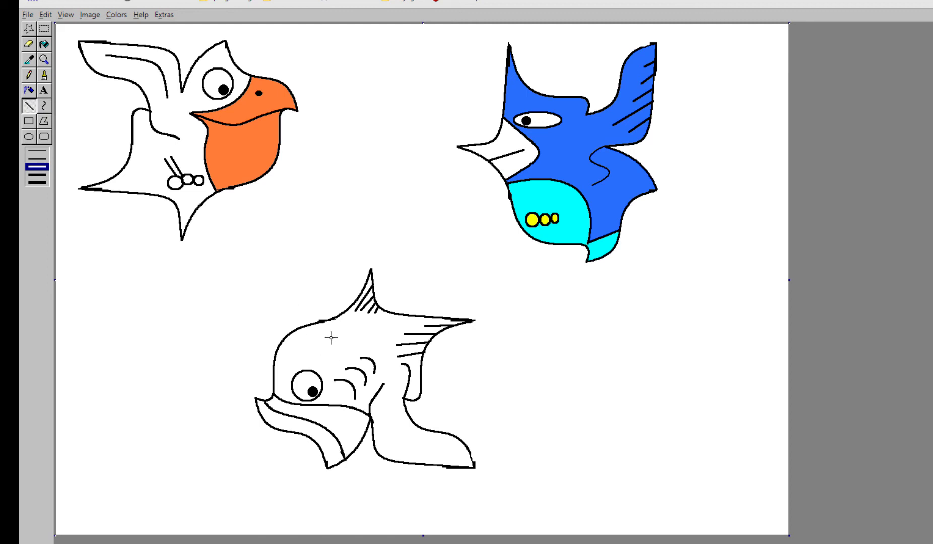
mouse_move(399, 429)
left_mouse_down()
mouse_move(440, 430)
mouse_move(456, 455)
left_mouse_up()
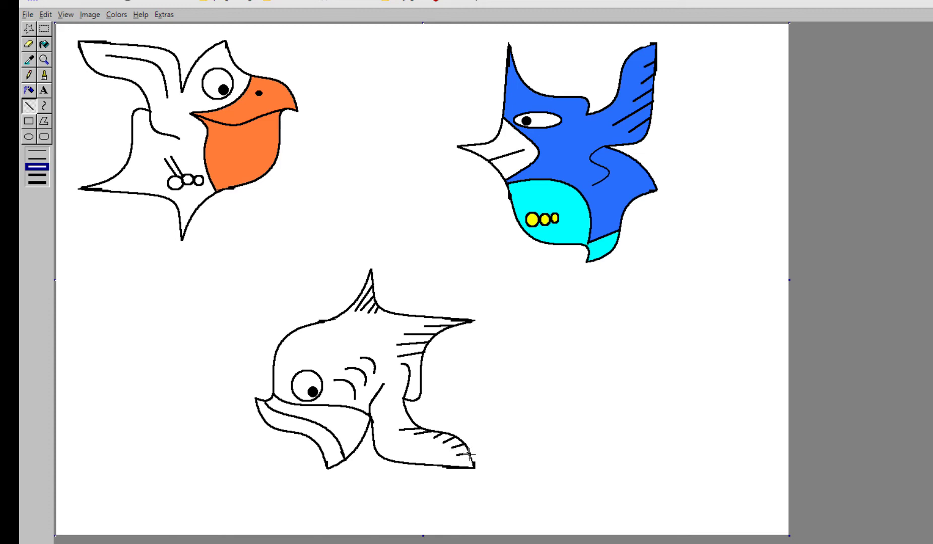
Step: Fill the fish's body with light green, its mouth with magenta and its lower lip with dark green
left_click(44, 45)
left_click(381, 339)
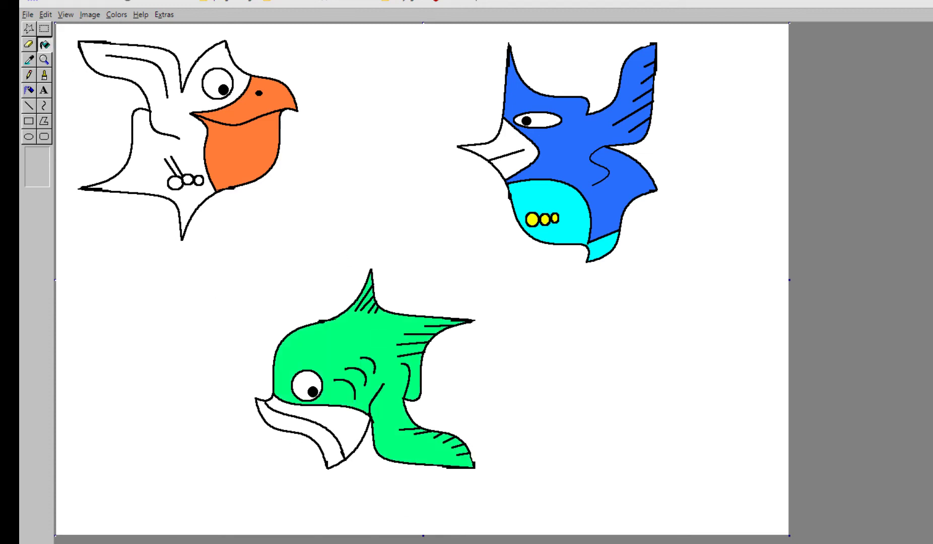
left_click(354, 417)
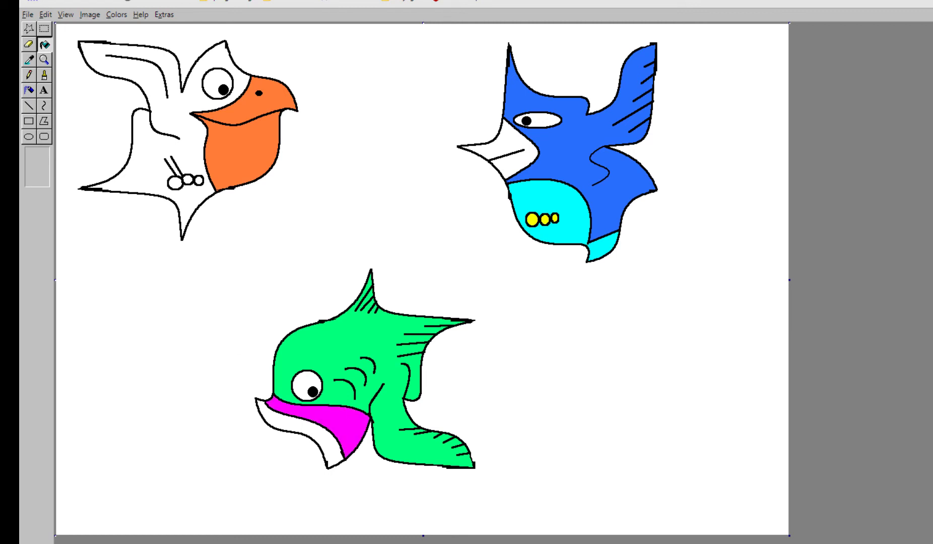
left_click(323, 424)
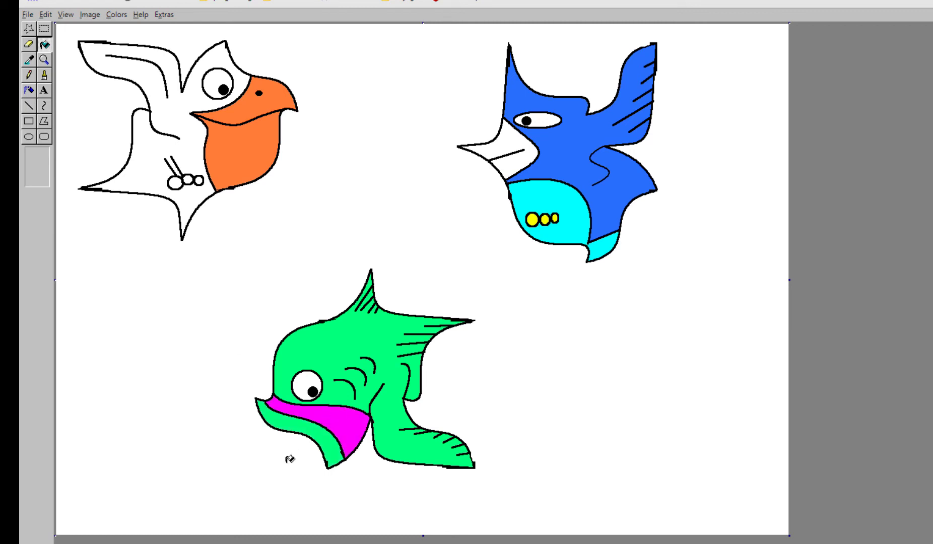
left_click(329, 435)
left_click(308, 437)
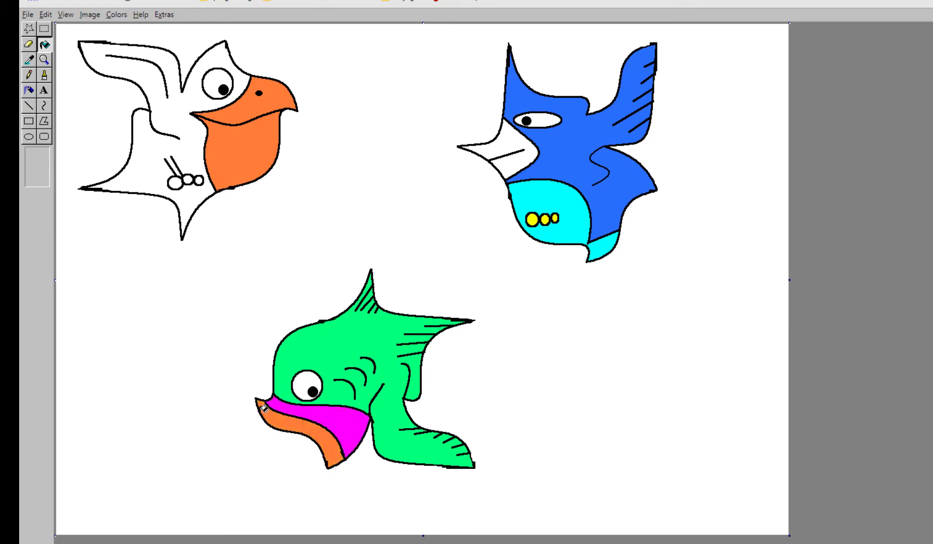
left_click(335, 436)
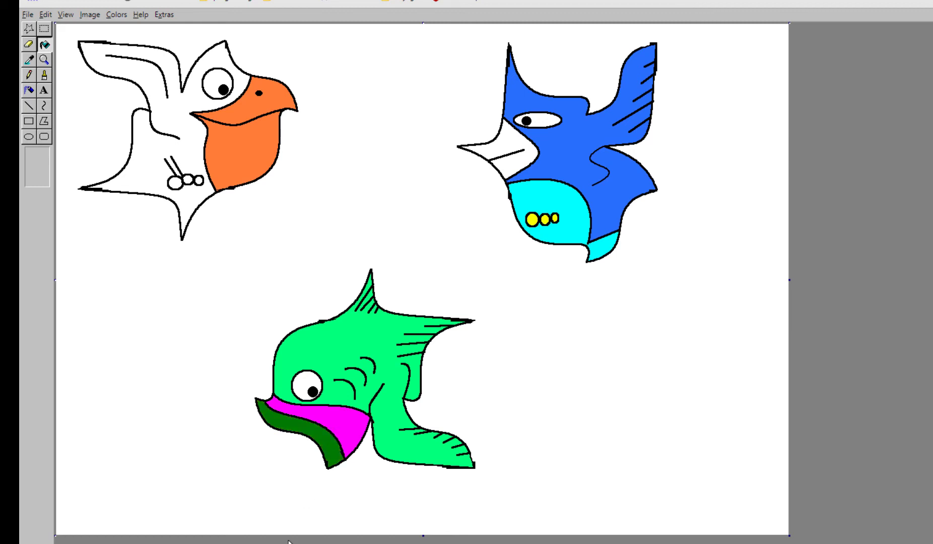
Step: Refill the blue bird's beak with orange and save the image
left_click(514, 138)
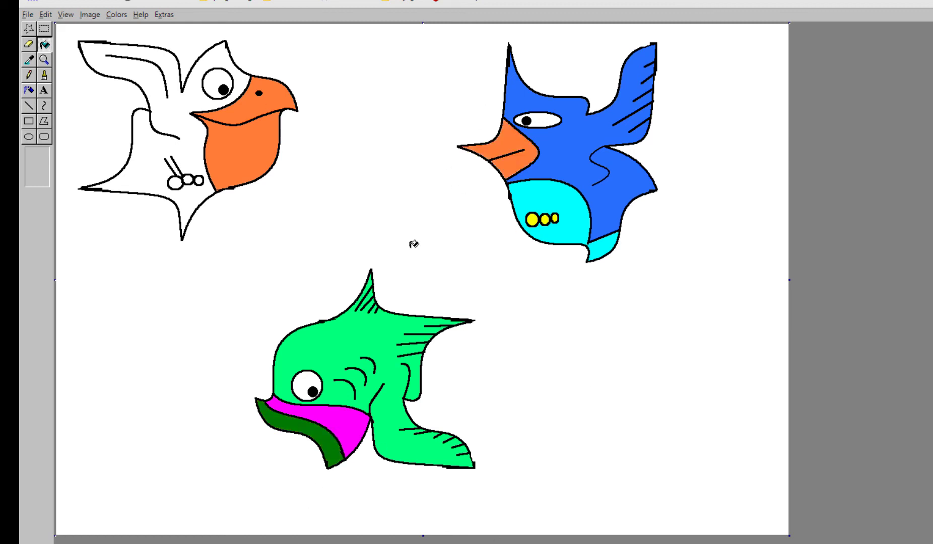
left_click(28, 15)
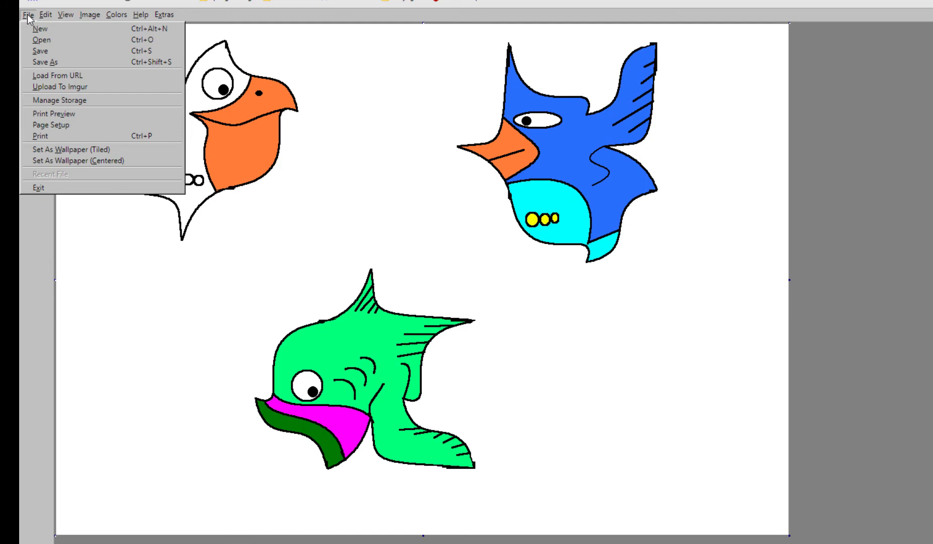
left_click(47, 55)
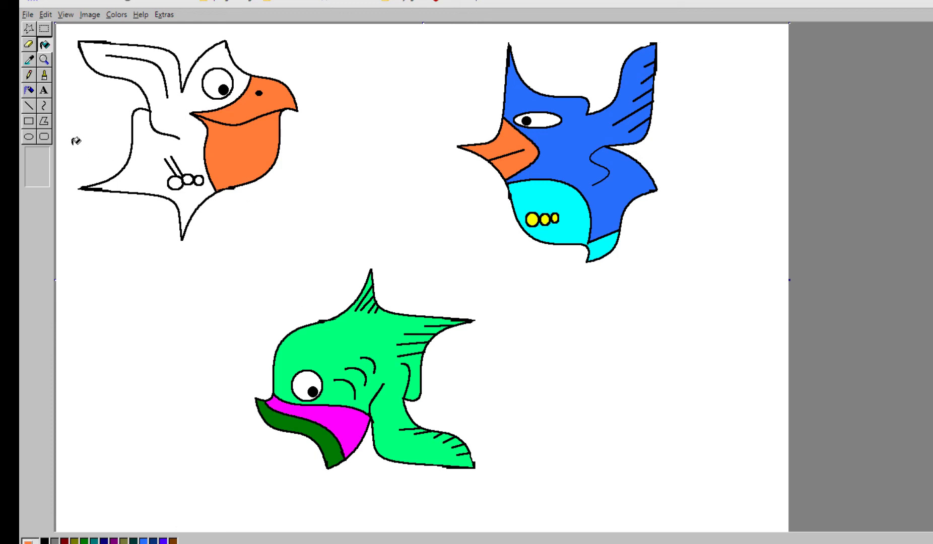
Step: Try fitting a copy of the green fish above and then to the right of the original, and delete the copy
left_click(43, 31)
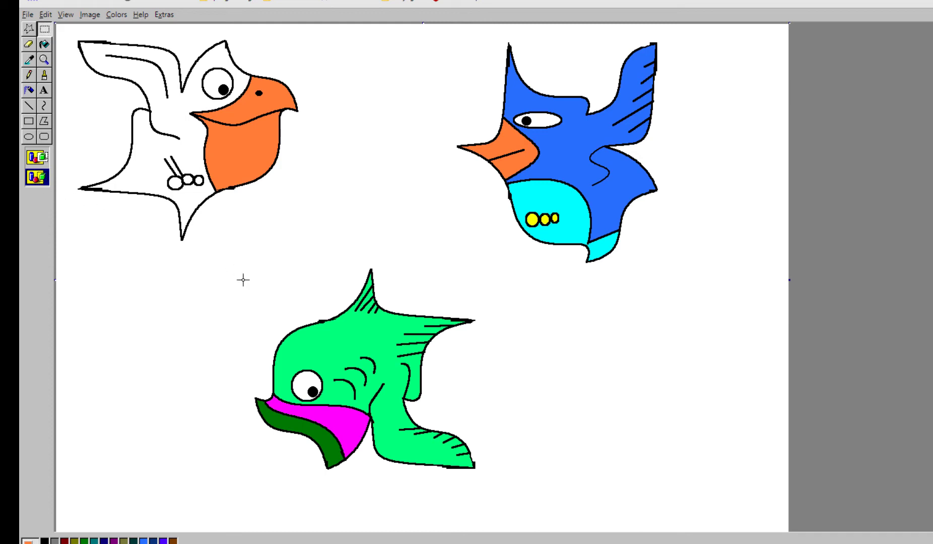
left_click_drag(229, 256, 503, 492)
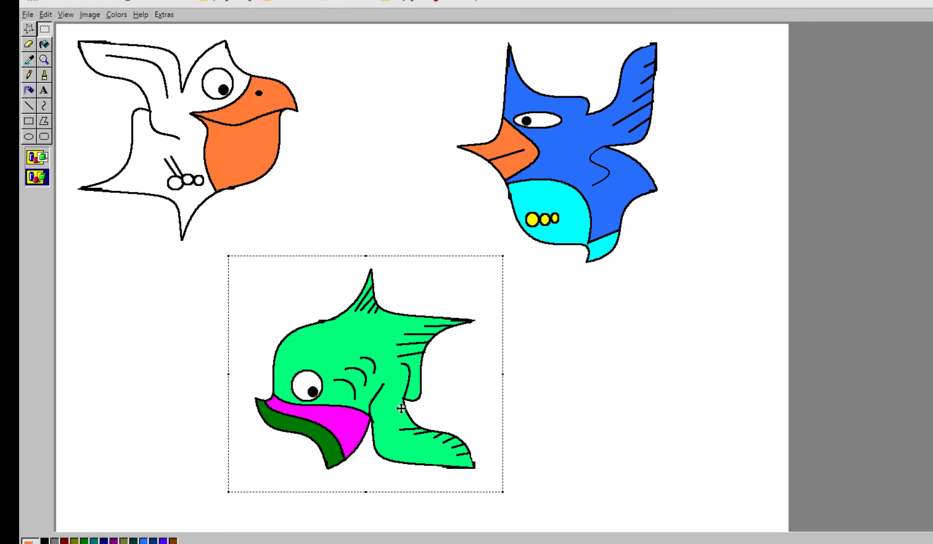
key("ctrl+v")
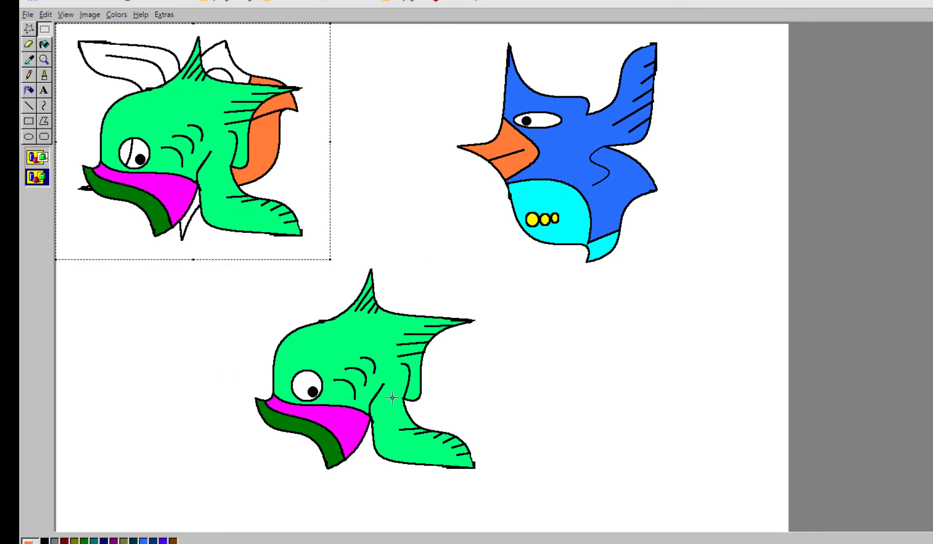
left_click_drag(194, 139, 358, 240)
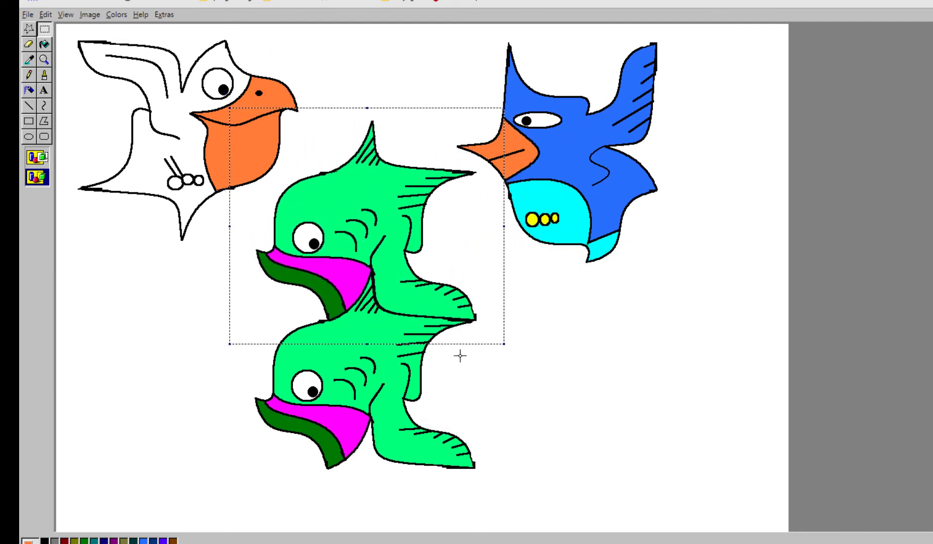
left_click_drag(372, 207, 517, 355)
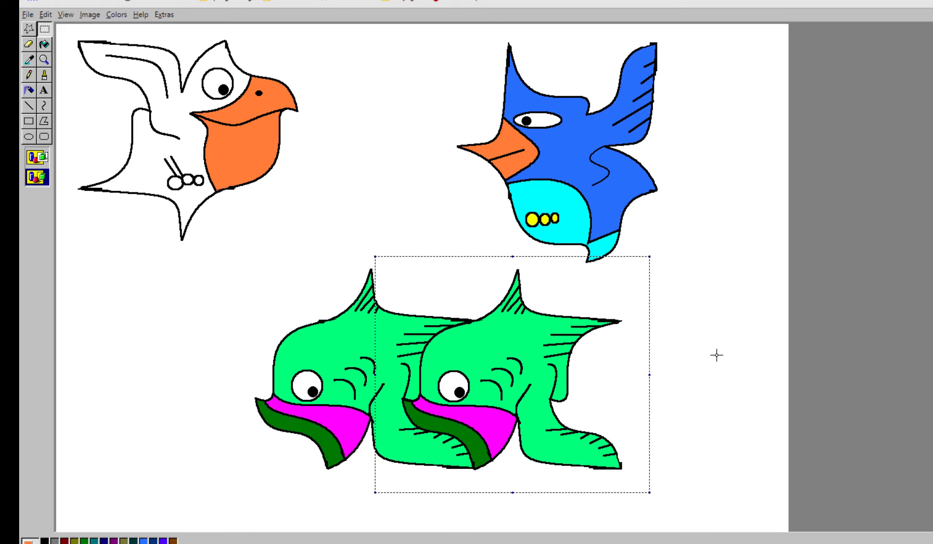
key("Delete")
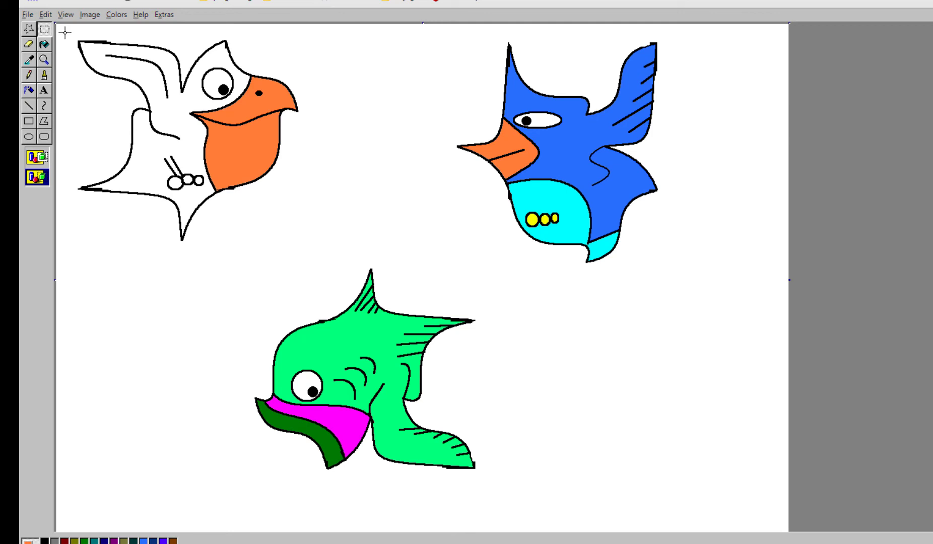
Step: Select and copy the white pelican, and start a new blank image, saving the changes to Tessellation Types.png
left_click_drag(82, 64, 335, 265)
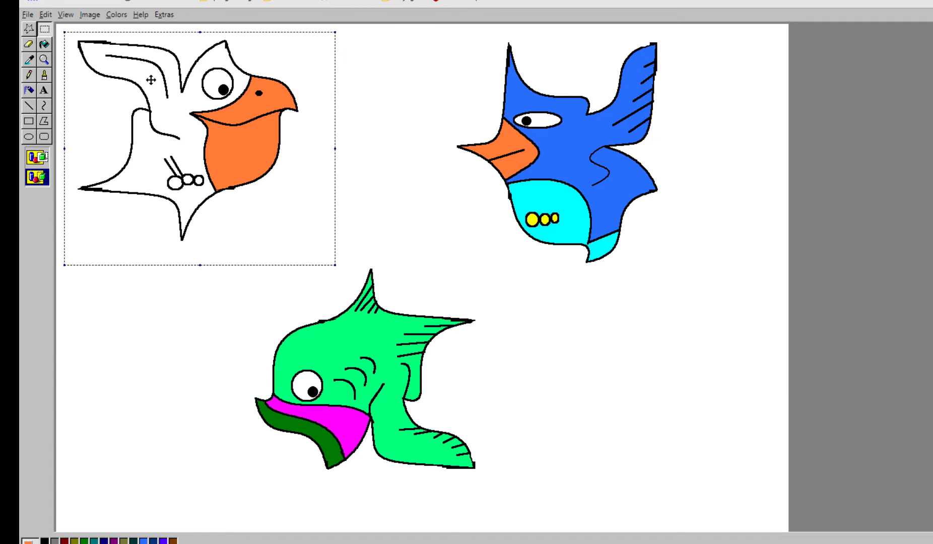
left_click(27, 15)
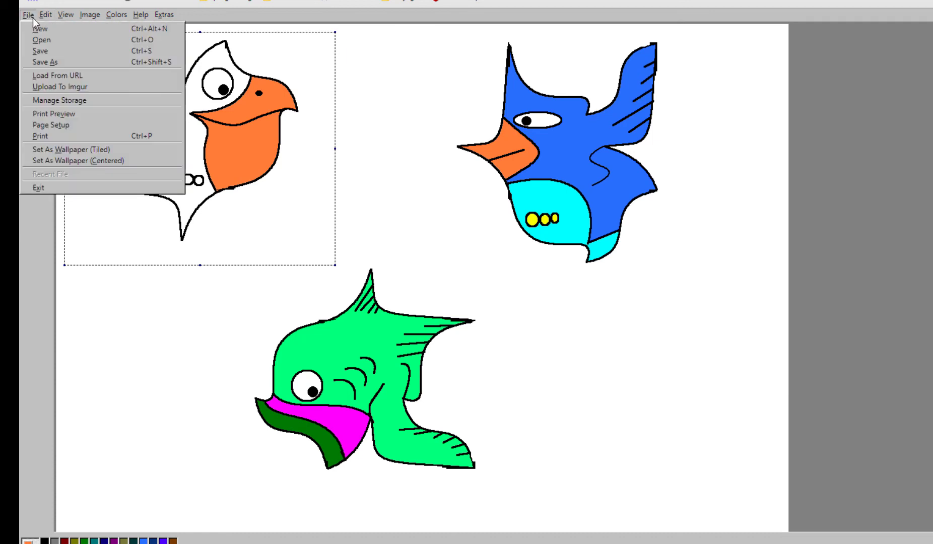
left_click(42, 27)
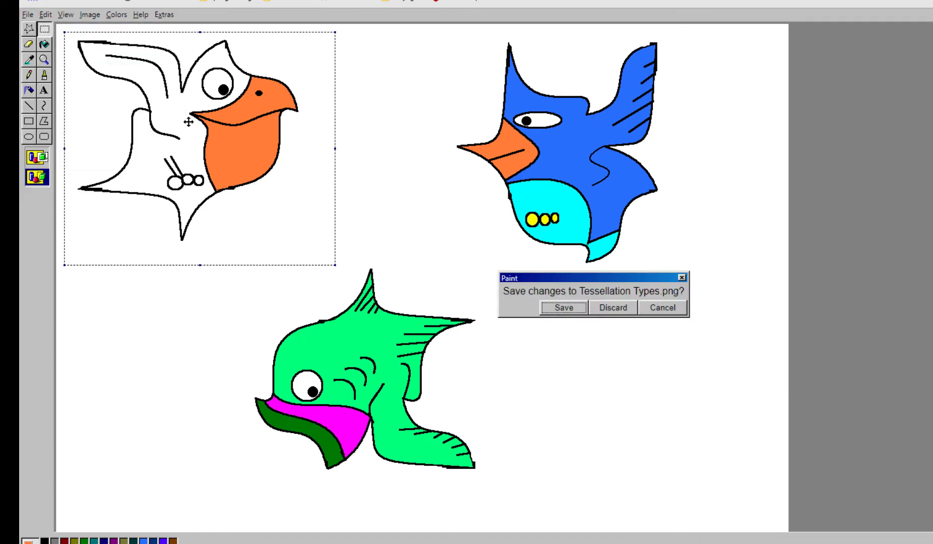
left_click(563, 307)
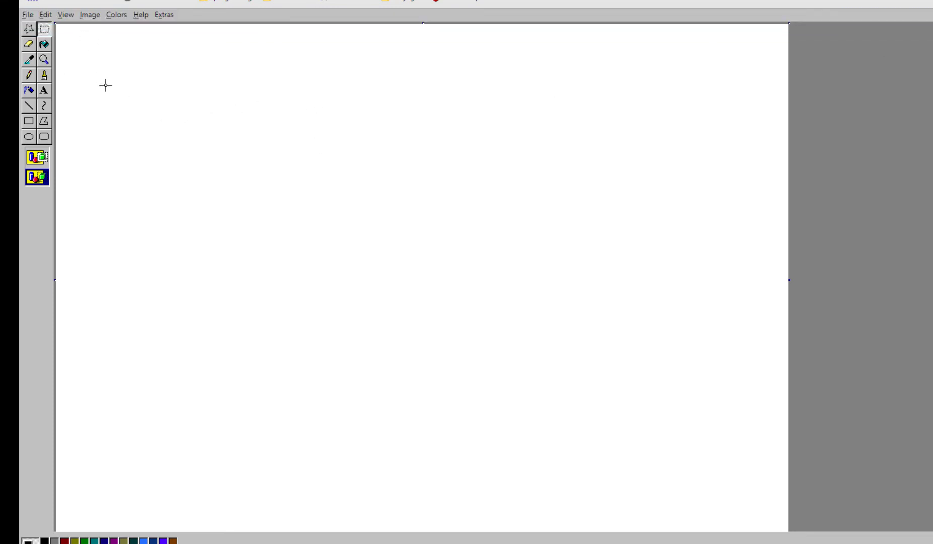
Step: Paste the white pelican into the canvas's upper-left corner and interlock two more copies beside it to form a row of three
key("ctrl+v")
mouse_move(110, 77)
left_mouse_down()
mouse_move(117, 88)
mouse_move(95, 65)
left_mouse_up()
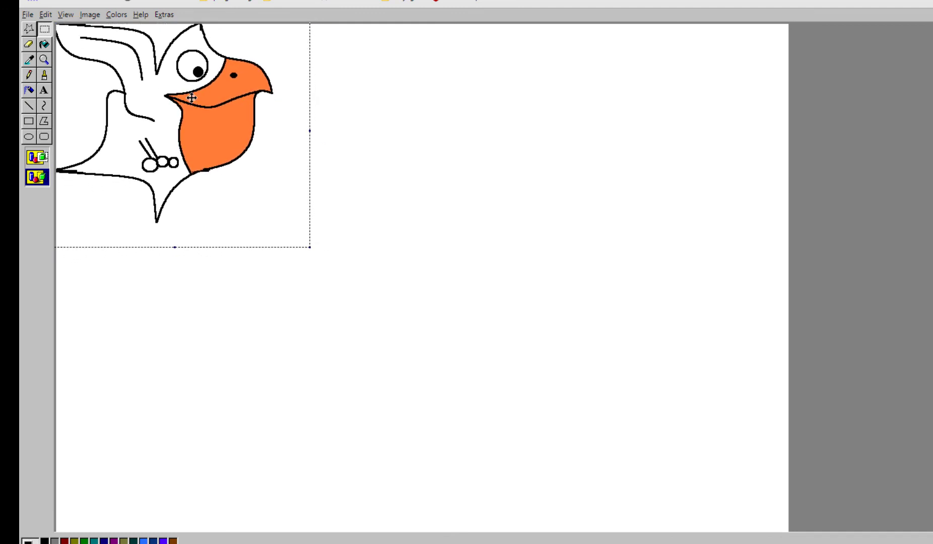
left_click_drag(192, 98, 324, 87)
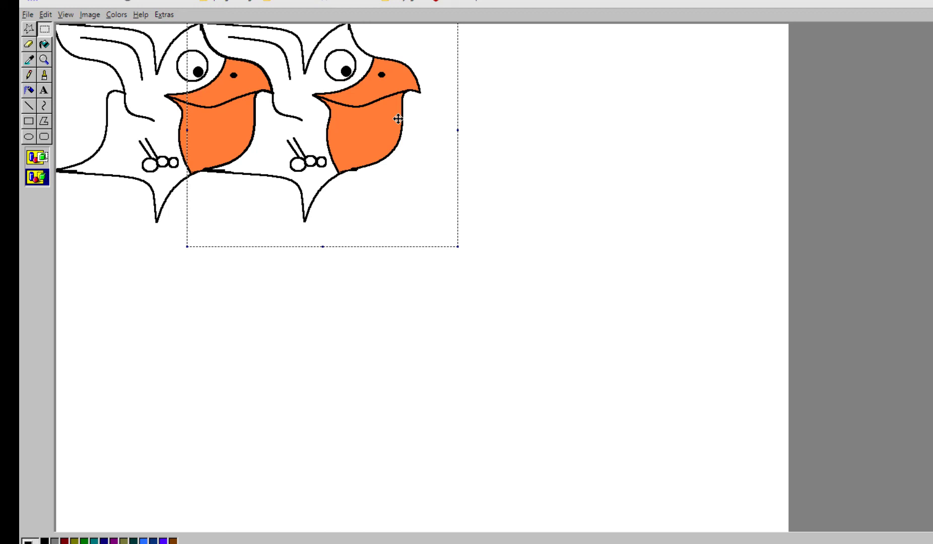
key("ctrl+v")
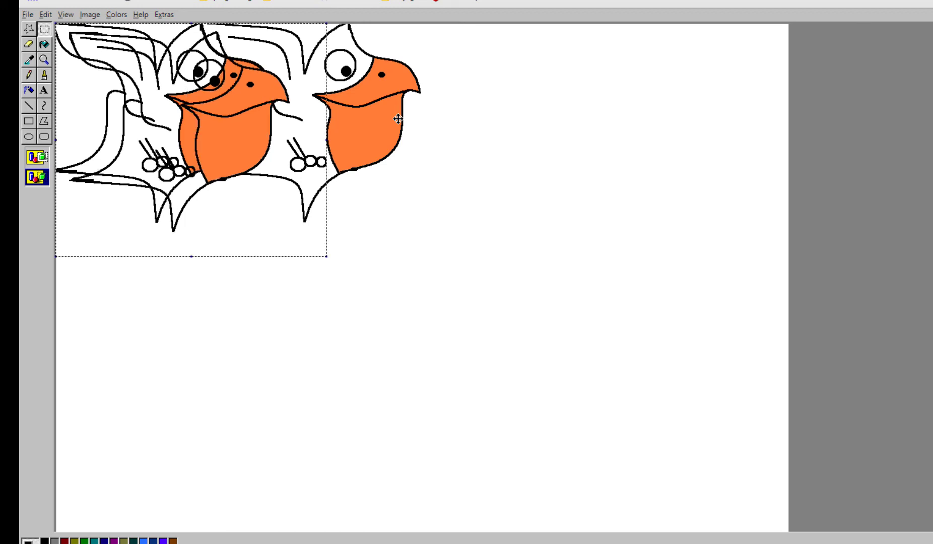
left_click_drag(213, 107, 489, 103)
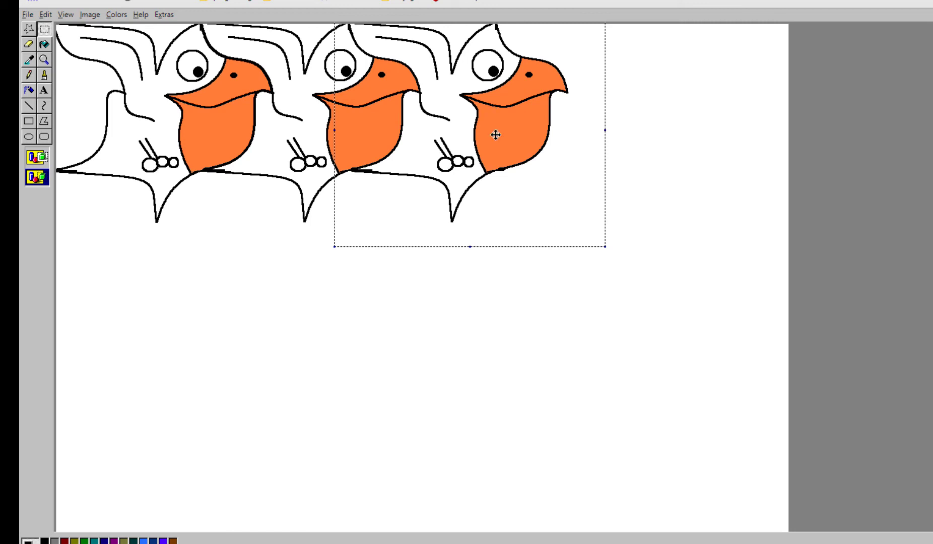
Step: Duplicate the row of three pelicans and fit the copy directly beneath the first row so the outlines interlock
left_click(603, 327)
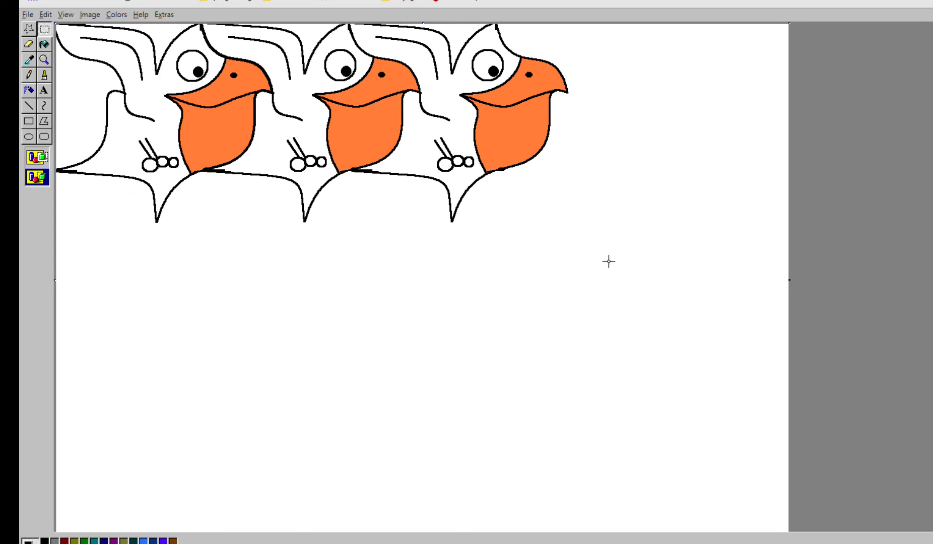
left_click_drag(612, 160, 33, 3)
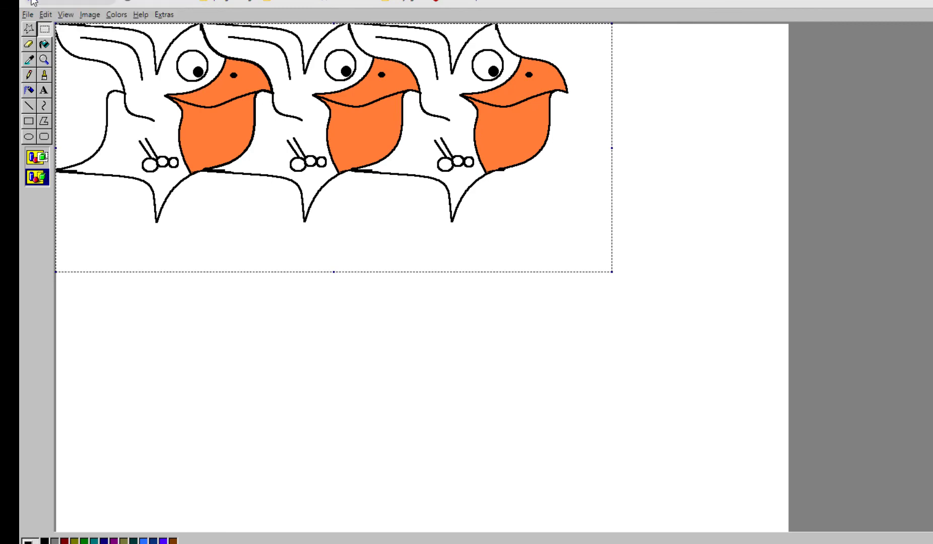
left_click_drag(343, 120, 346, 265)
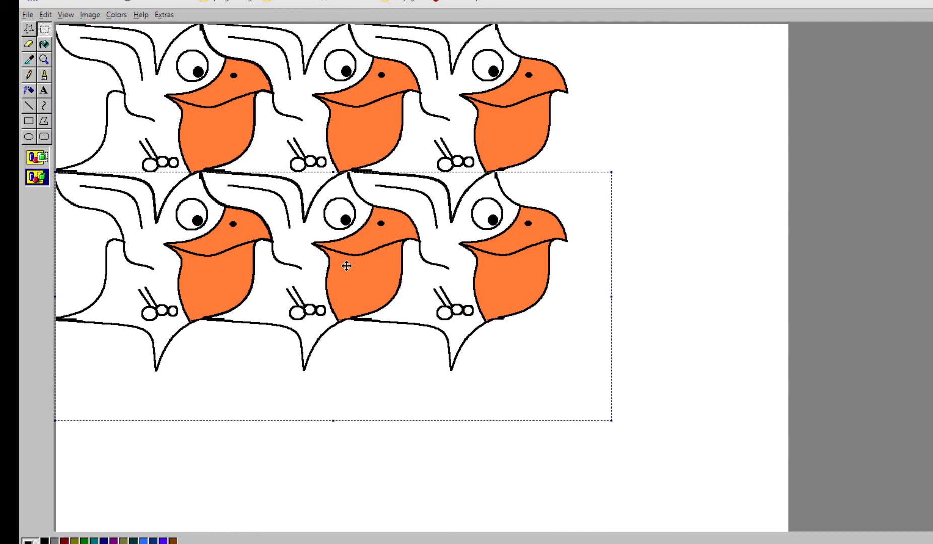
Step: Paste two more copies of the pelican row and interlock them beneath the second row as the third and fourth rows
key("ctrl+v")
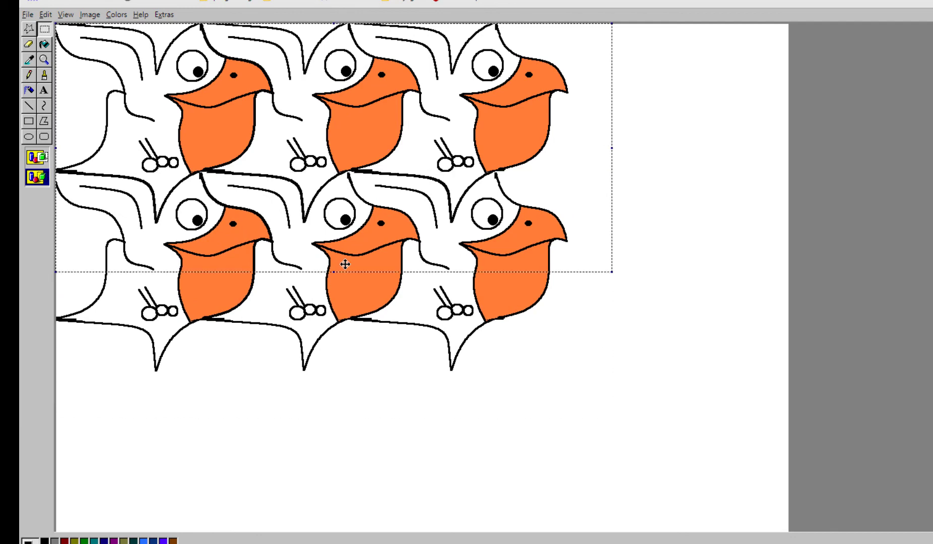
left_click_drag(390, 260, 379, 505)
left_click_drag(373, 350, 384, 404)
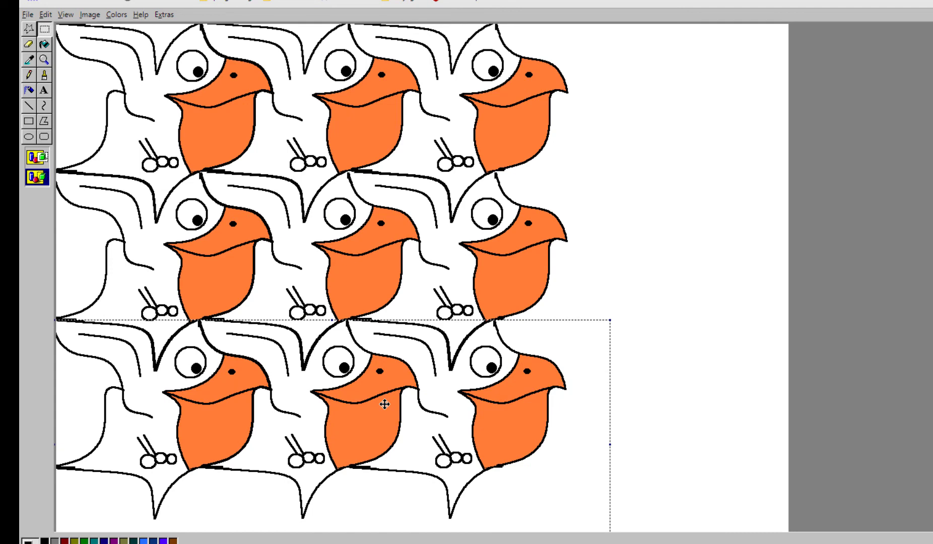
key("ctrl+v")
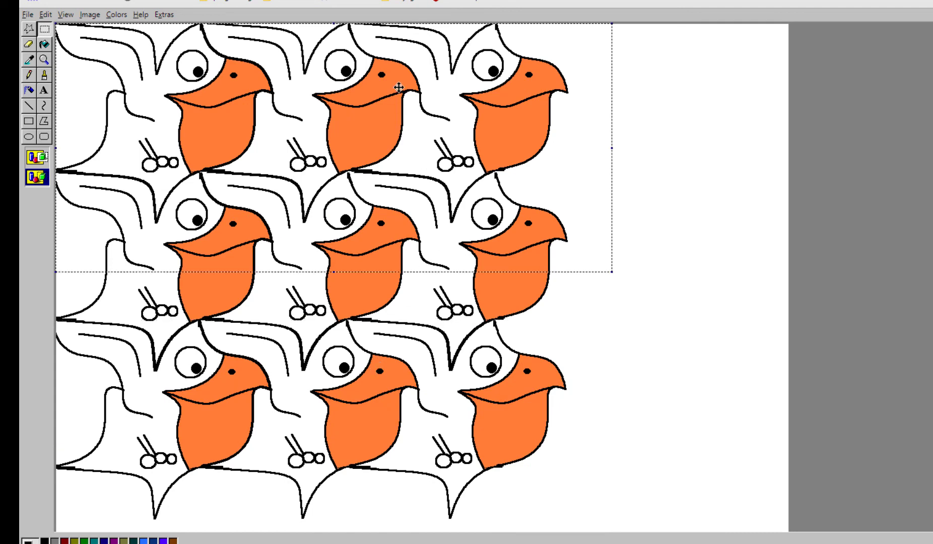
left_click_drag(392, 102, 397, 532)
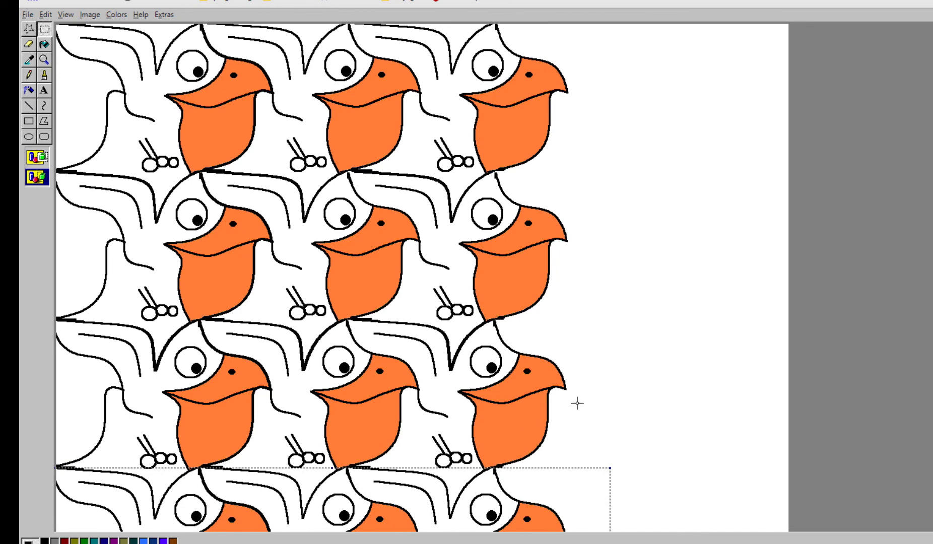
Step: Paste four more copies of the pelican row and fit one onto the right end of each row to reach the canvas edge
key("ctrl+v")
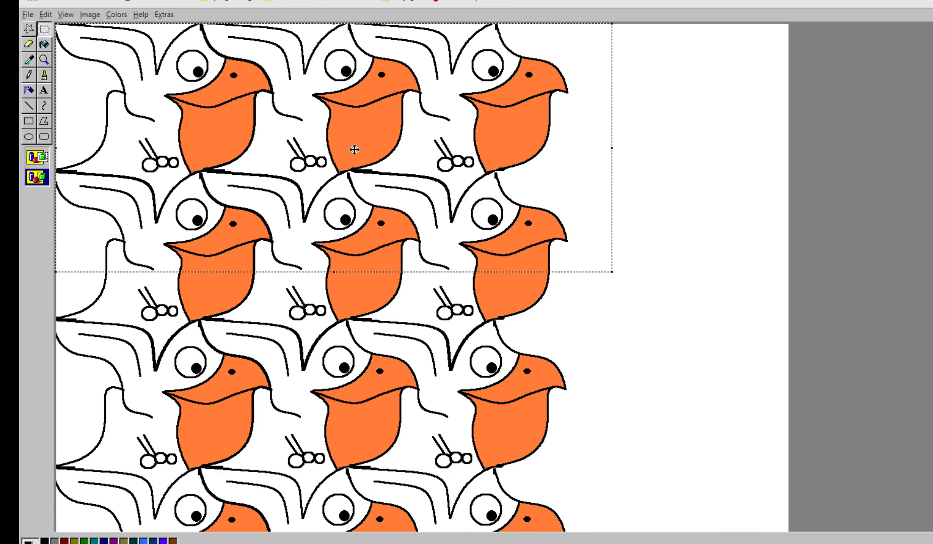
left_click_drag(259, 111, 700, 110)
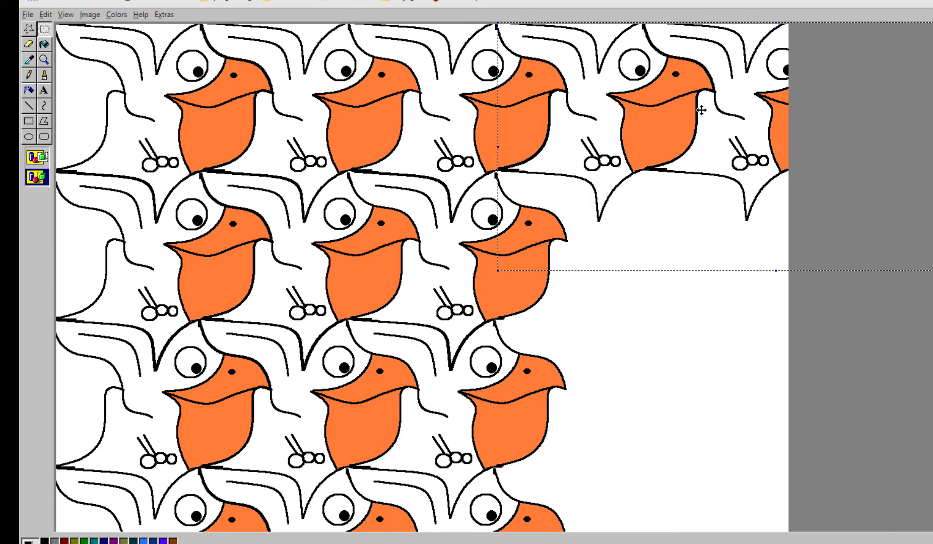
key("ctrl+v")
left_click_drag(337, 76, 777, 225)
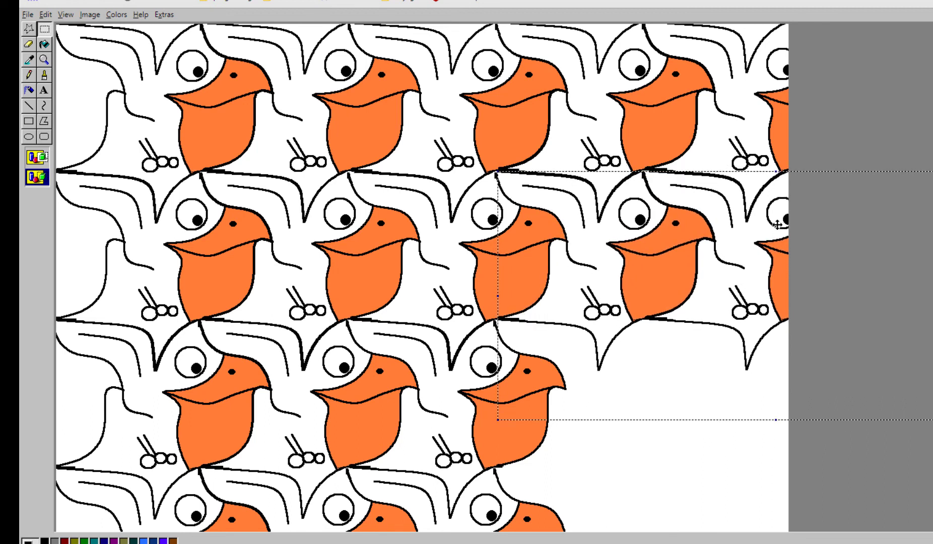
key("ctrl+v")
left_click_drag(244, 104, 683, 401)
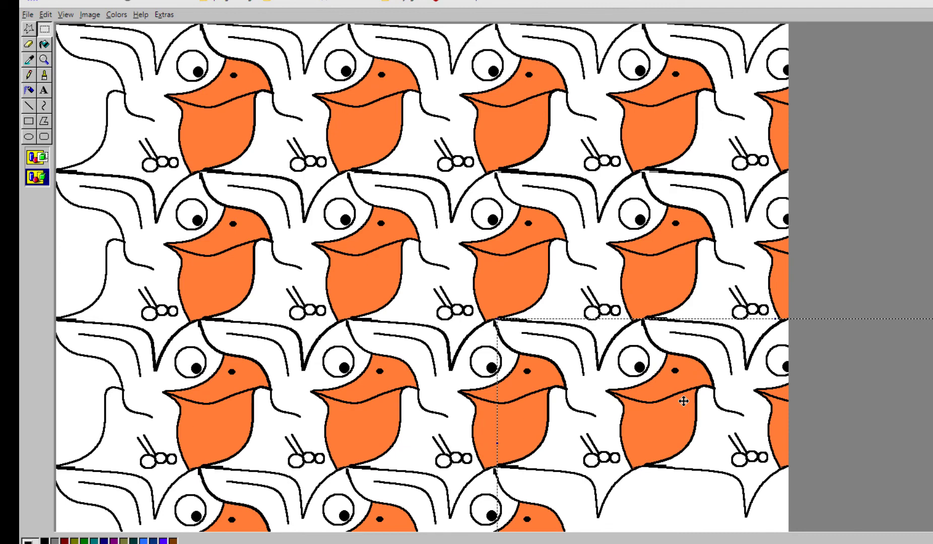
key("ctrl+v")
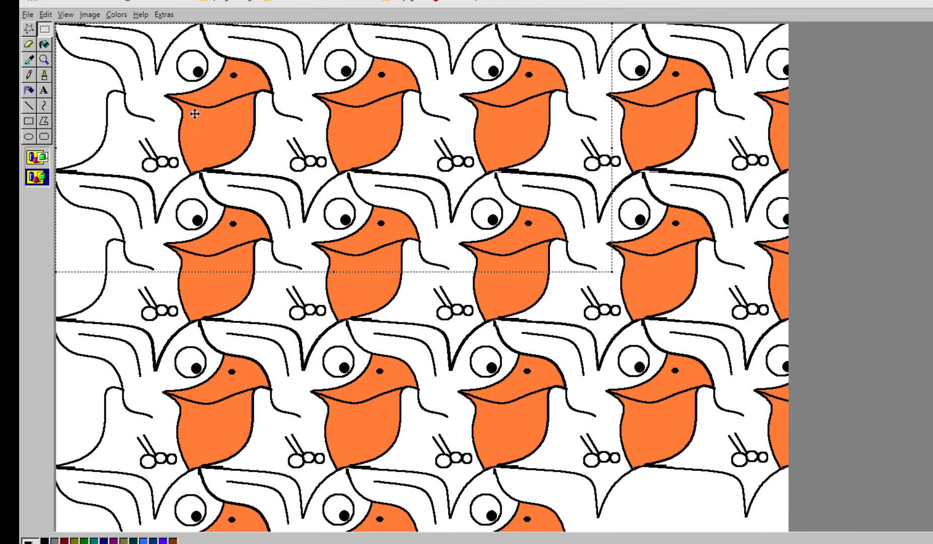
left_click_drag(204, 135, 682, 543)
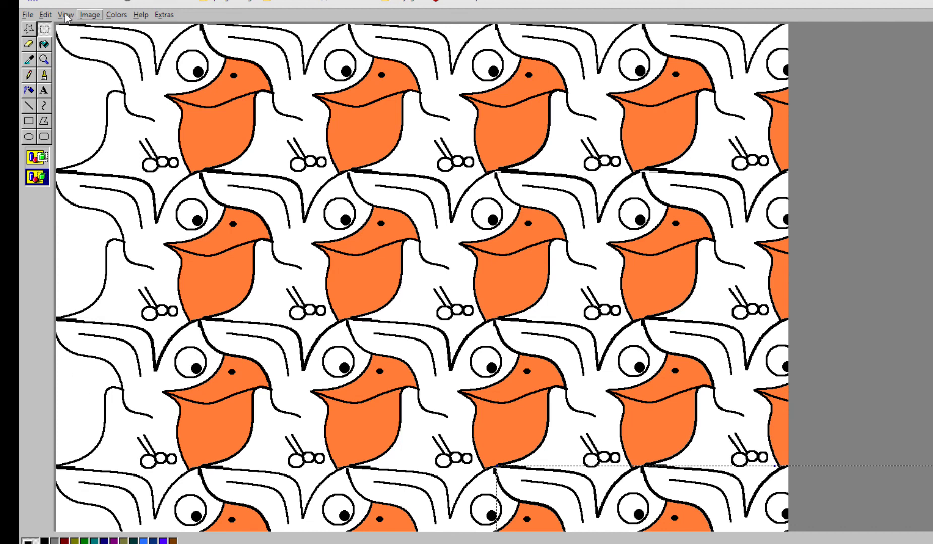
Step: Duplicate a full-height strip of the first column of pelican heads and fit it over the unfinished left edge of the canvas
left_click(44, 28)
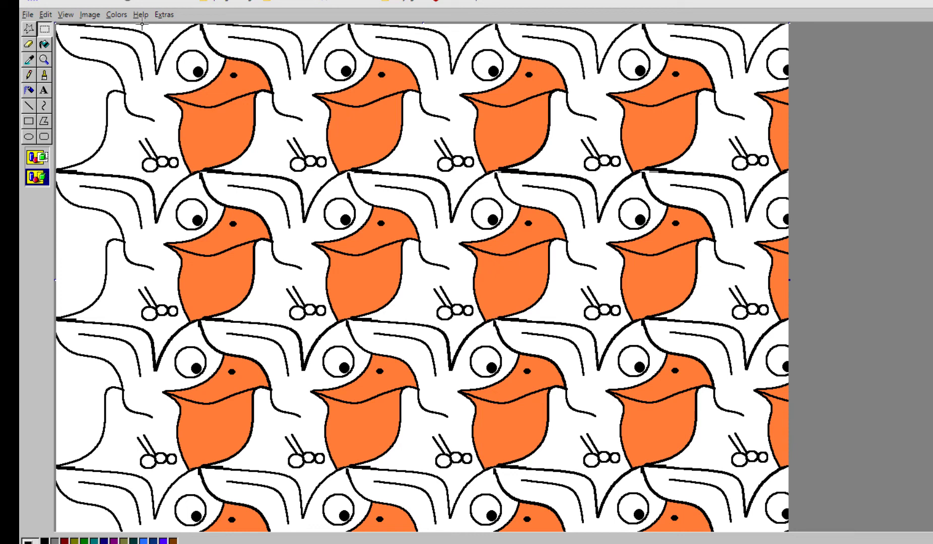
left_click_drag(245, 41, 277, 535)
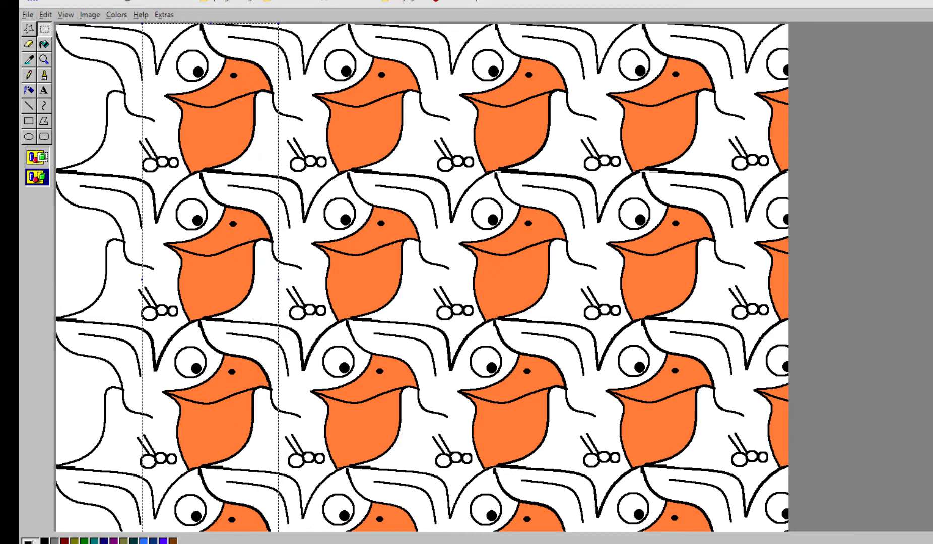
left_click_drag(219, 254, 74, 255)
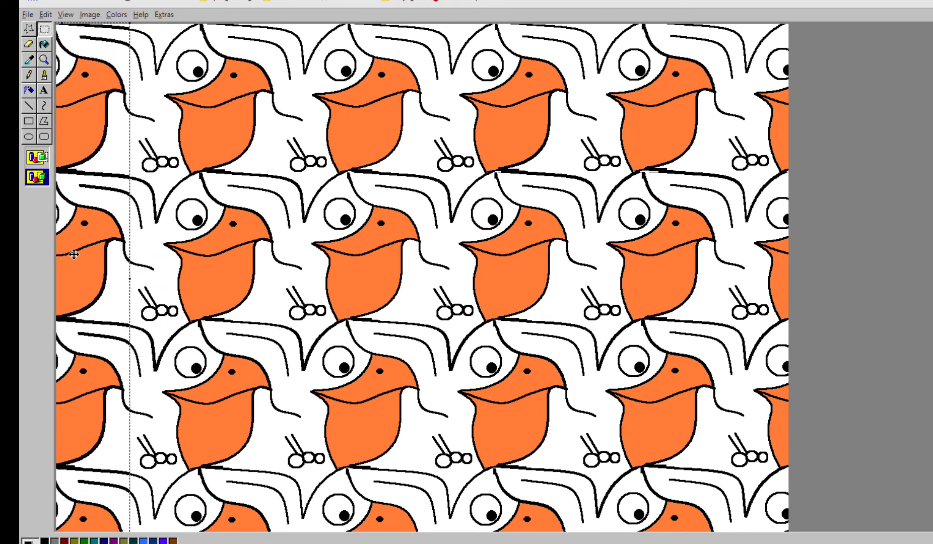
left_click(222, 267)
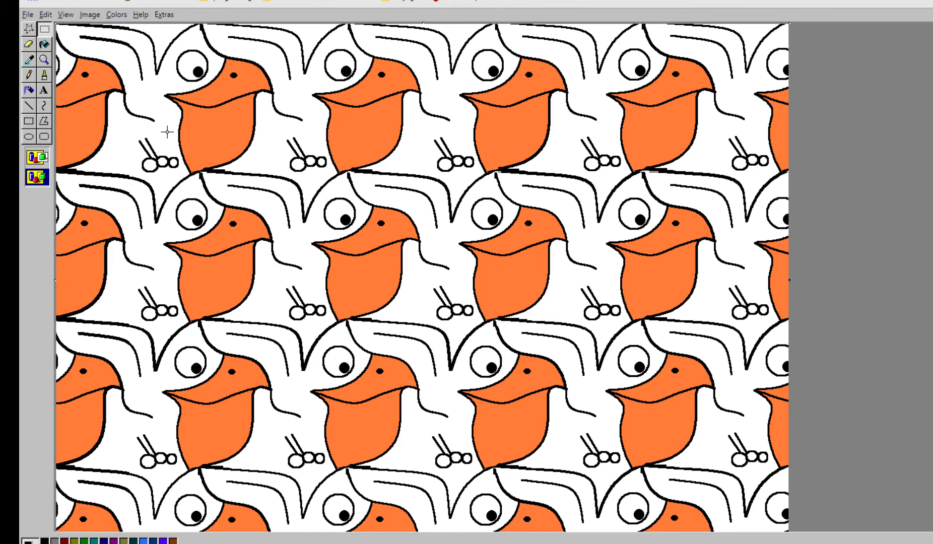
Step: Fill the first, third and fifth pelicans in the top row with light cyan
left_click(45, 44)
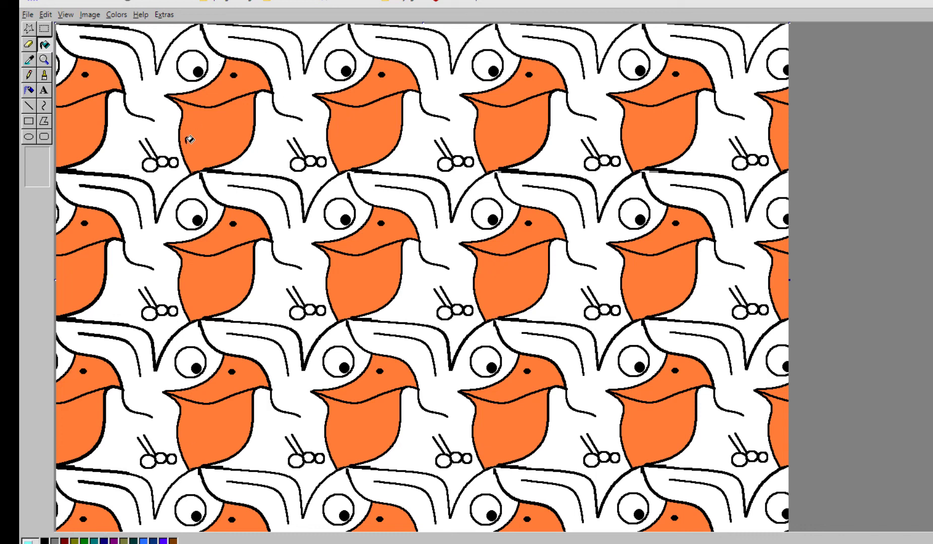
left_click(162, 107)
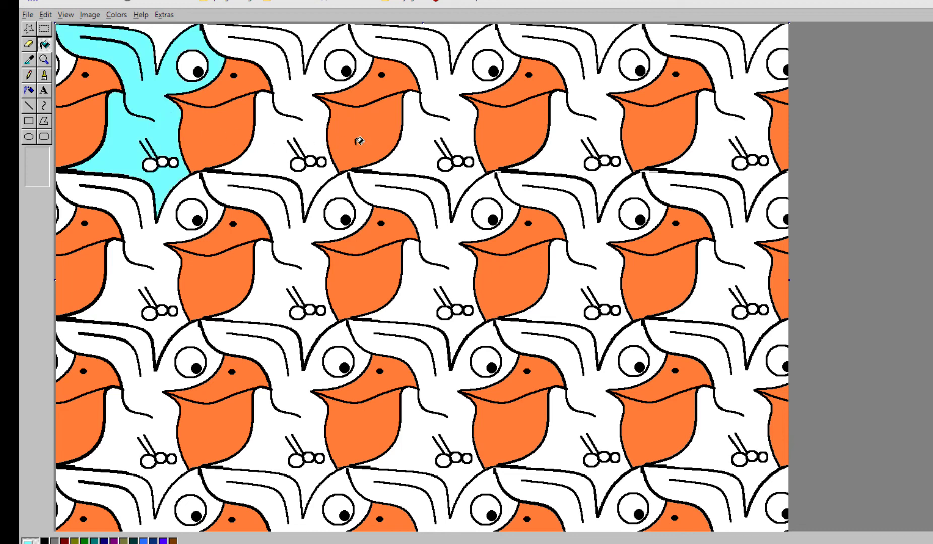
left_click(416, 132)
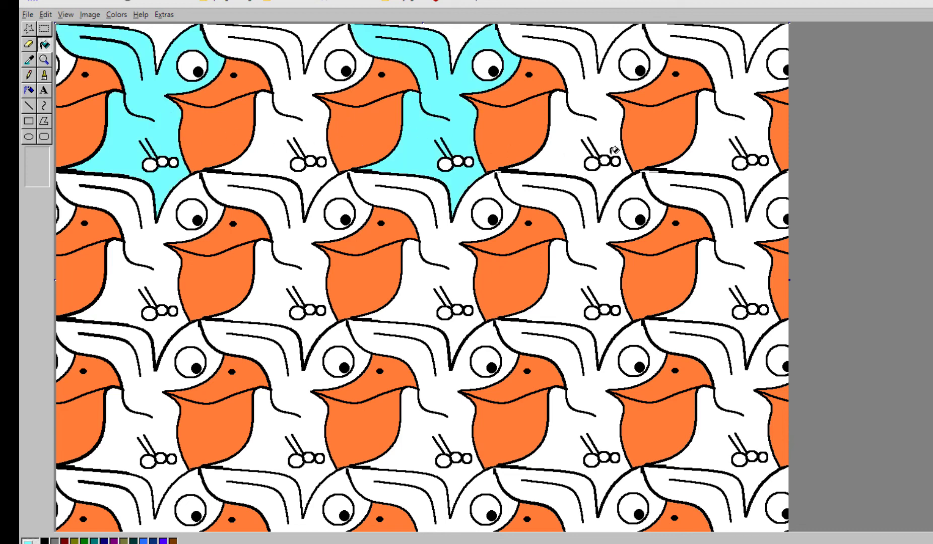
left_click(752, 123)
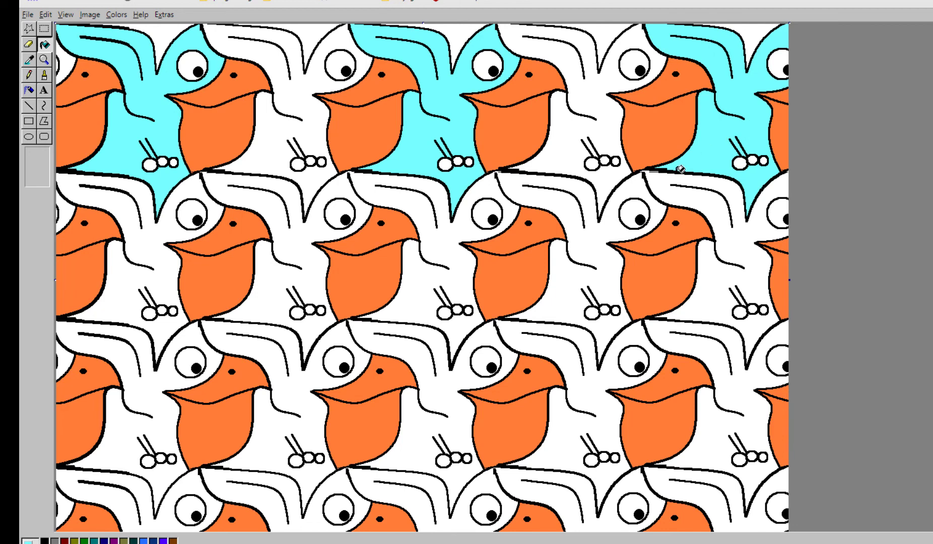
Step: Undo a trial cyan fill in the second row and close the outline gap above its second pelican with a short black line
left_click(599, 235)
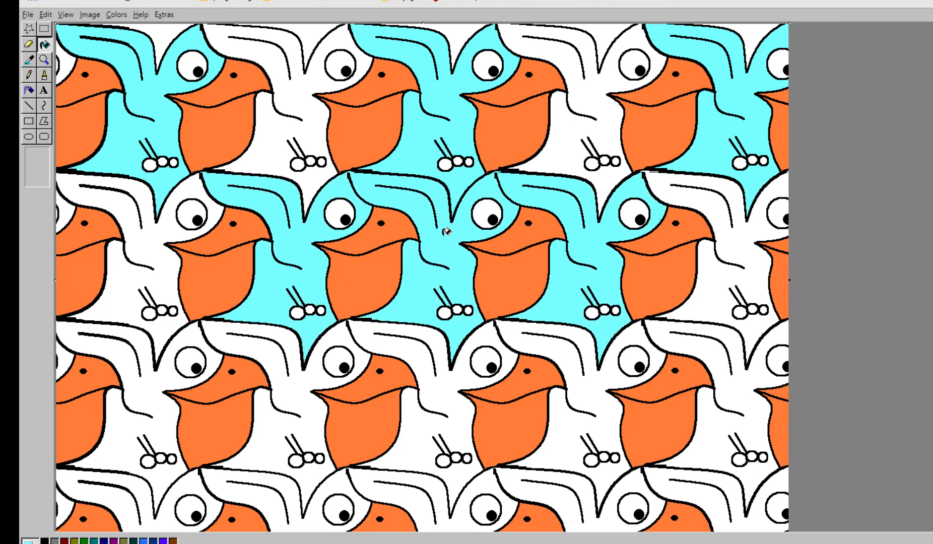
key("ctrl+z")
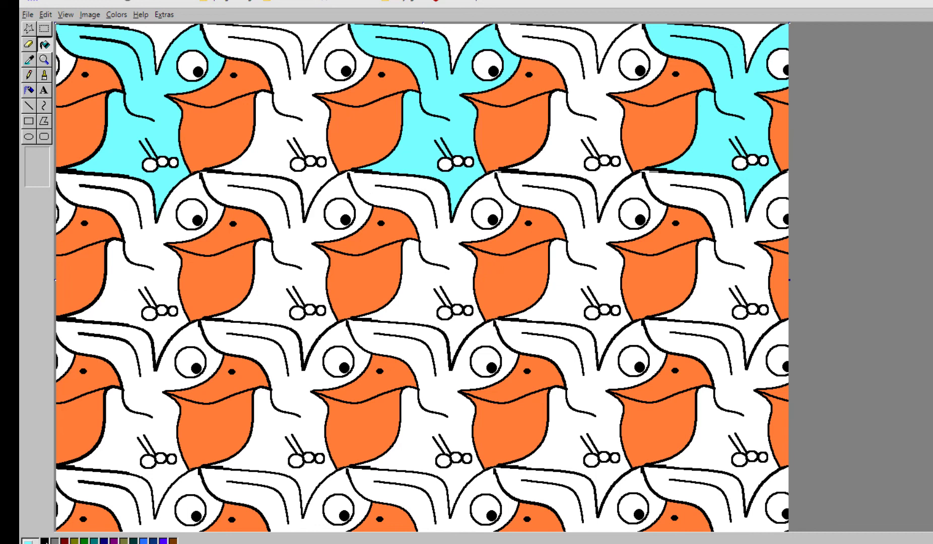
left_click(29, 106)
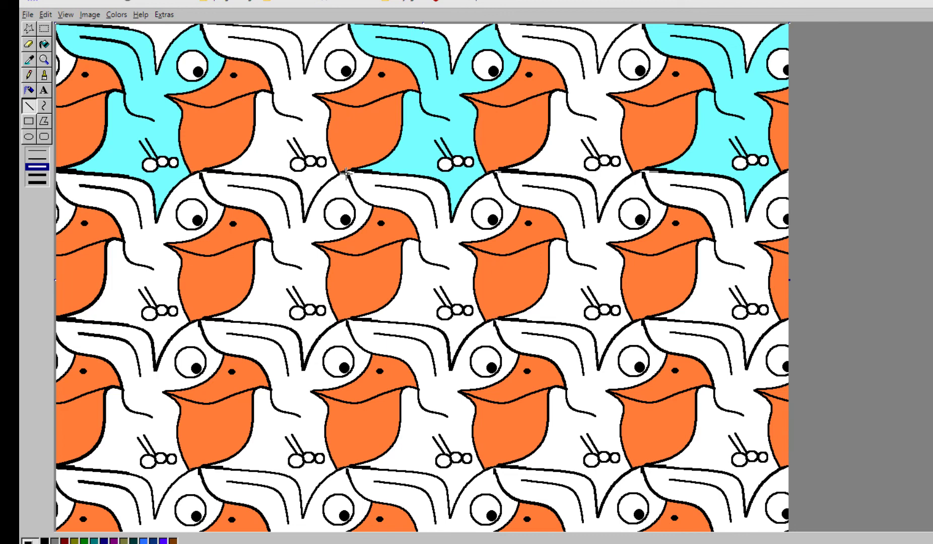
left_click_drag(346, 173, 348, 179)
Step: Sample the light cyan from a top-row pelican and fill the second and fourth pelicans in the second row with it
left_click(32, 61)
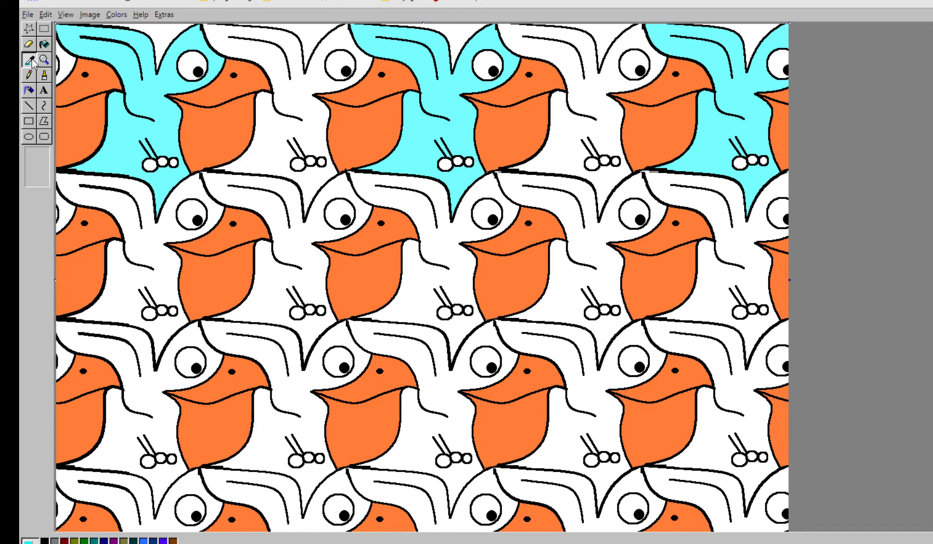
left_click(435, 145)
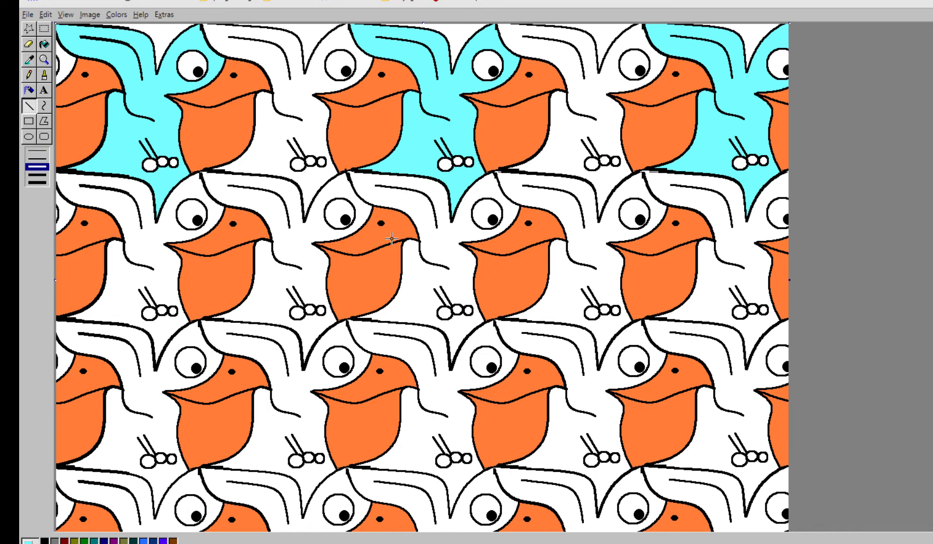
left_click(45, 45)
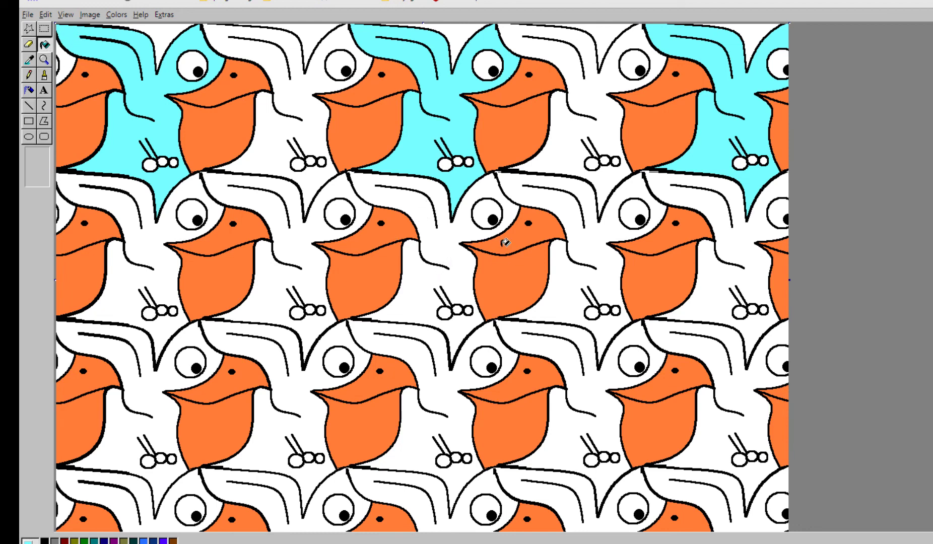
left_click(604, 231)
left_click(297, 233)
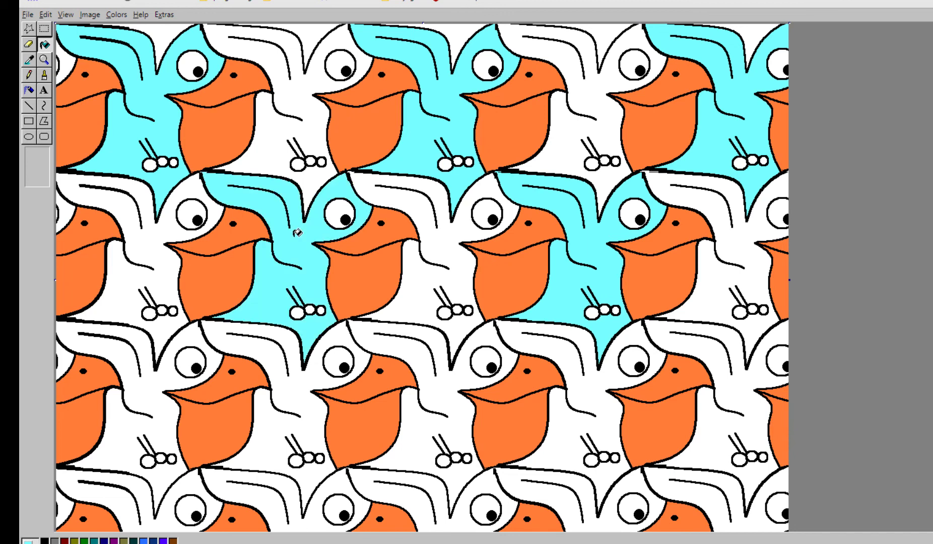
Step: Continue the light cyan checkerboard on the first, third and fifth pelicans of the third row and the second and fourth of the bottom row
left_click(165, 397)
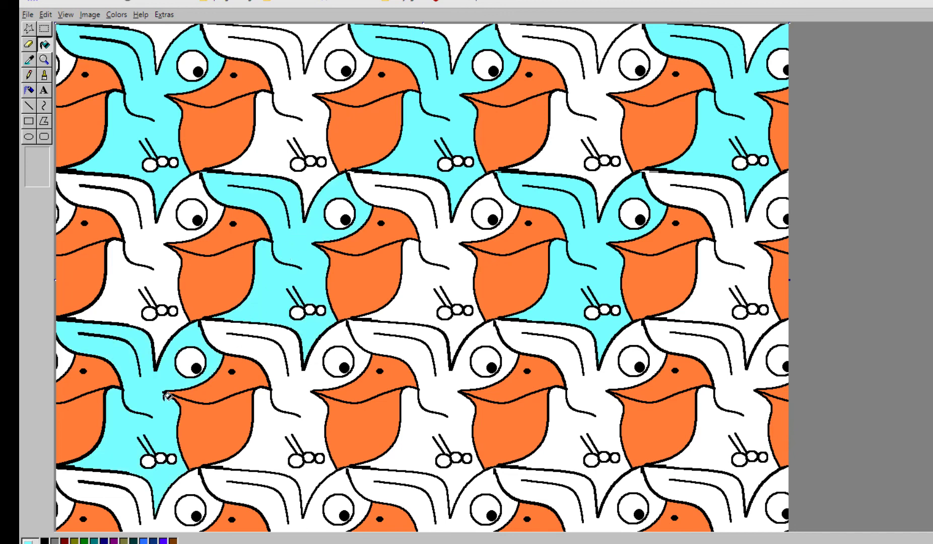
left_click(459, 400)
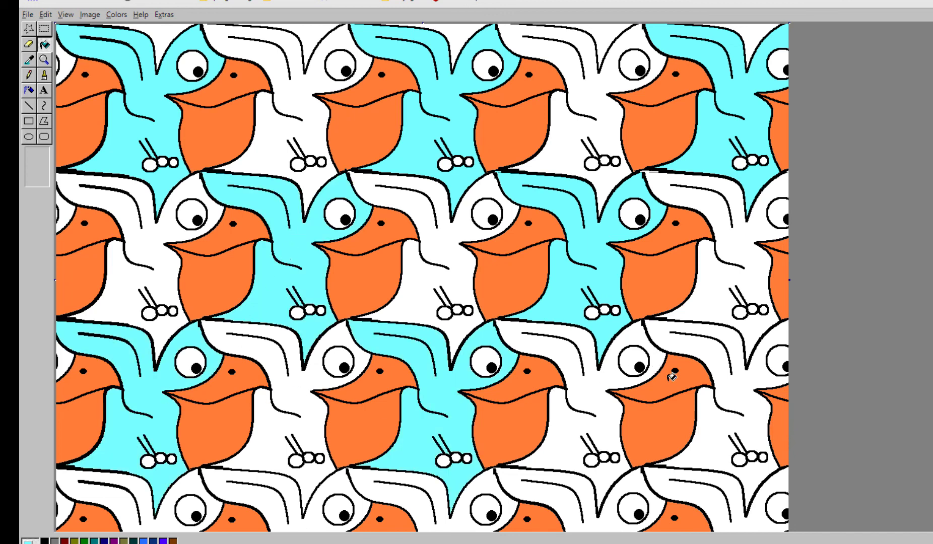
left_click(740, 393)
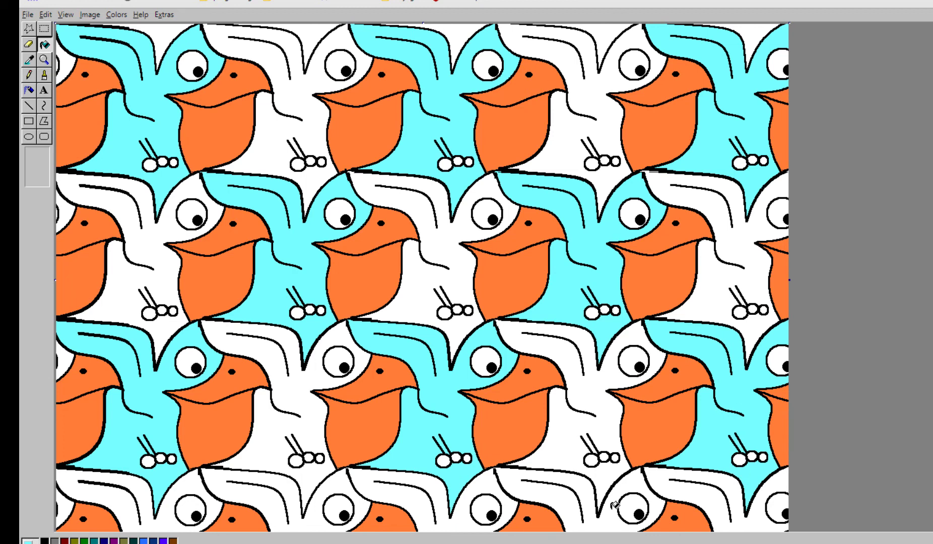
left_click(606, 524)
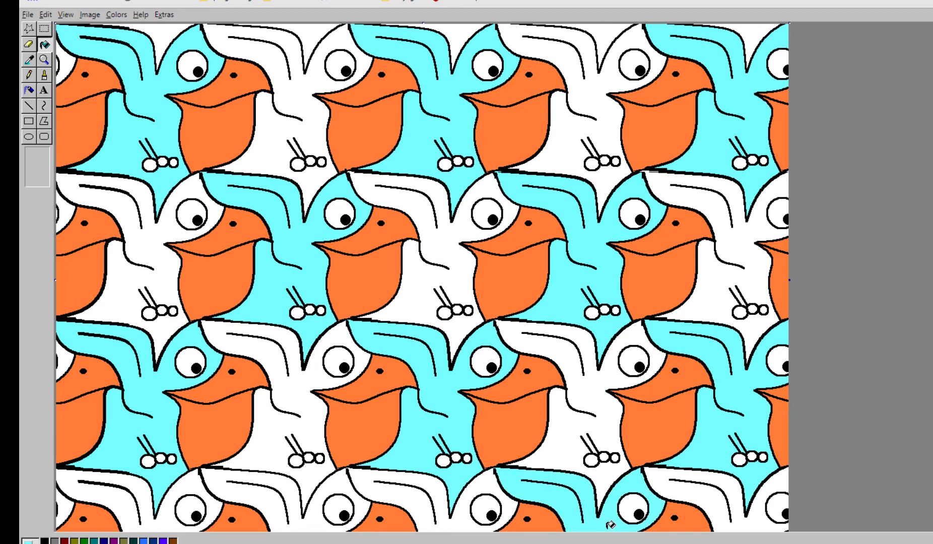
left_click(337, 477)
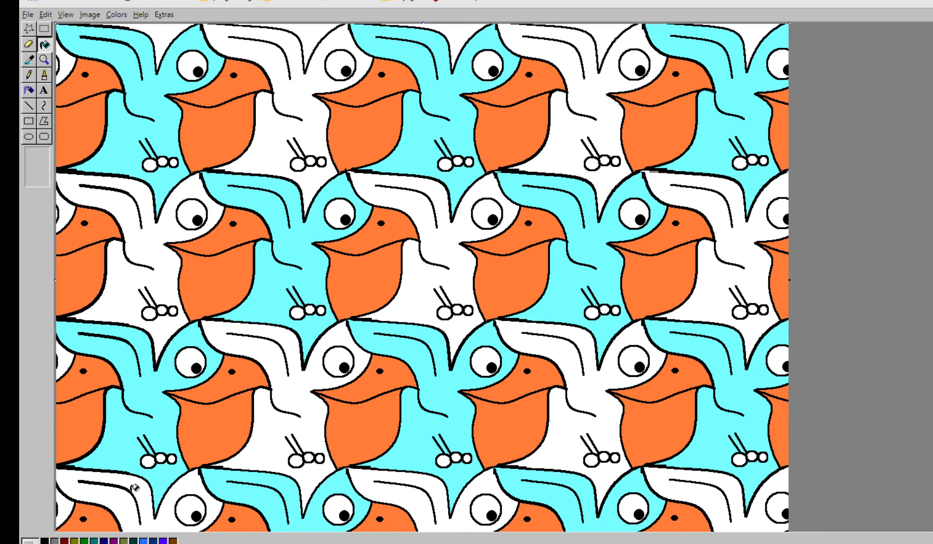
Step: Fill the first, third and fifth pelicans in the bottom row and the second and fourth in the third row with magenta
left_click(169, 506)
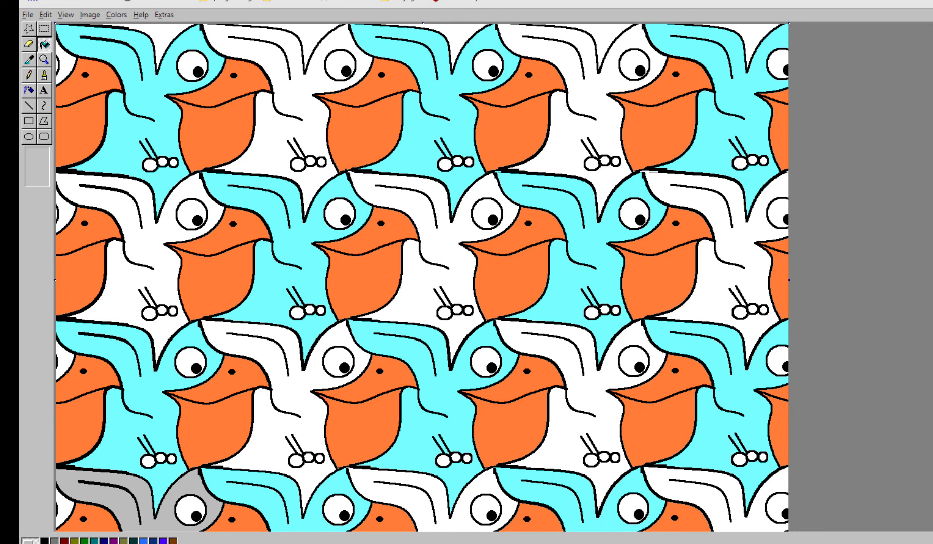
left_click(147, 512)
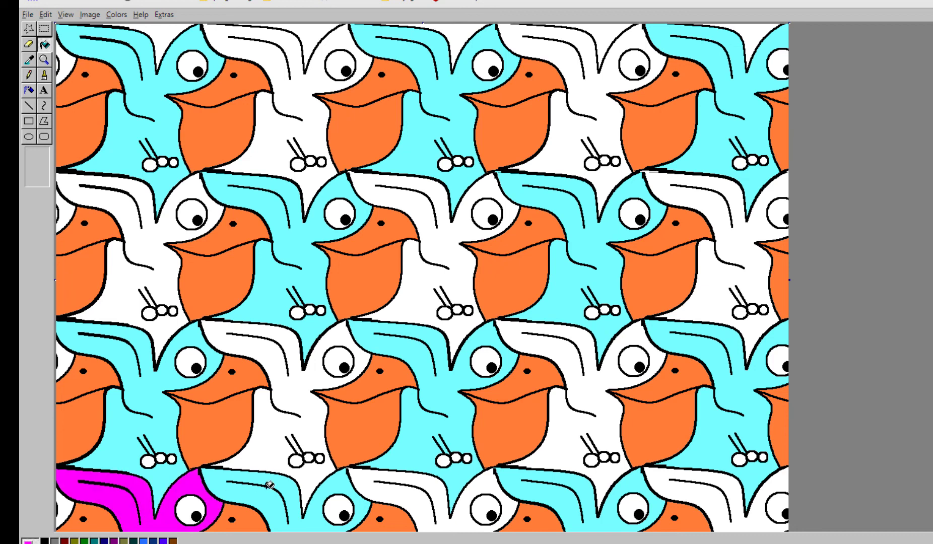
left_click(283, 443)
left_click(385, 484)
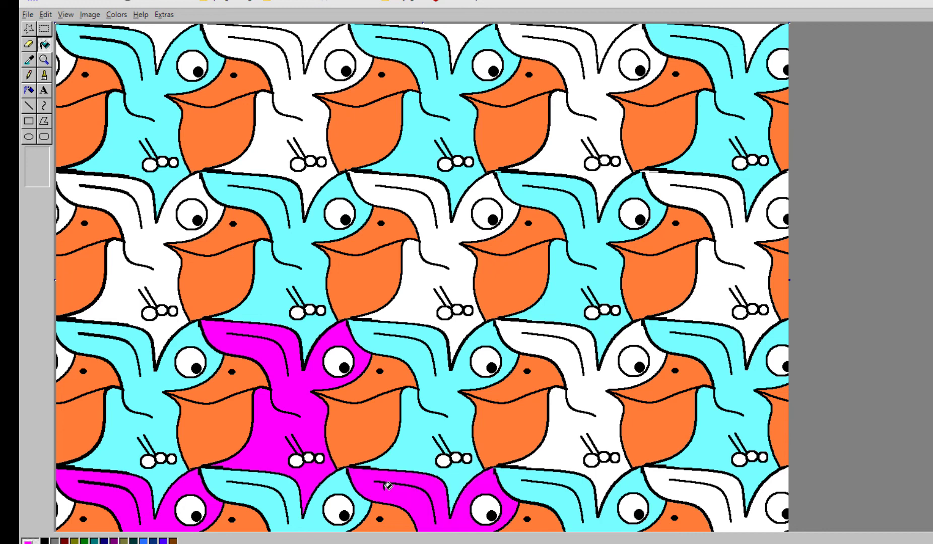
left_click(575, 426)
left_click(682, 492)
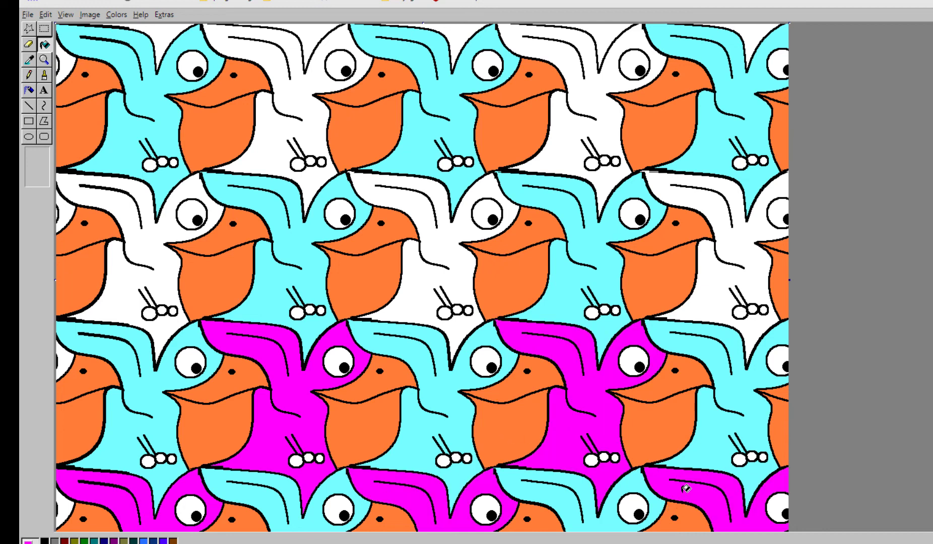
Step: Fill the remaining white pelicans with magenta: first, third and fifth in the second row, second and fourth in the top row
left_click(695, 282)
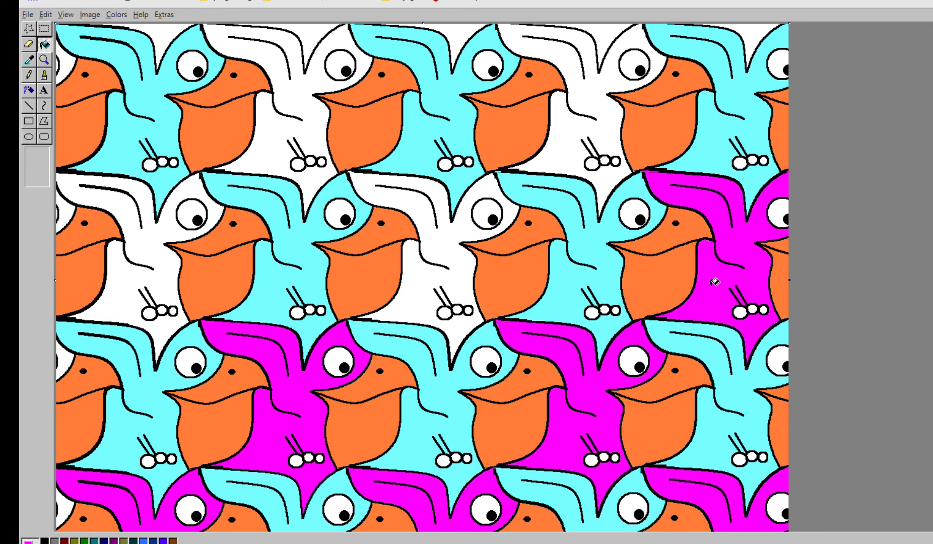
left_click(444, 276)
left_click(171, 267)
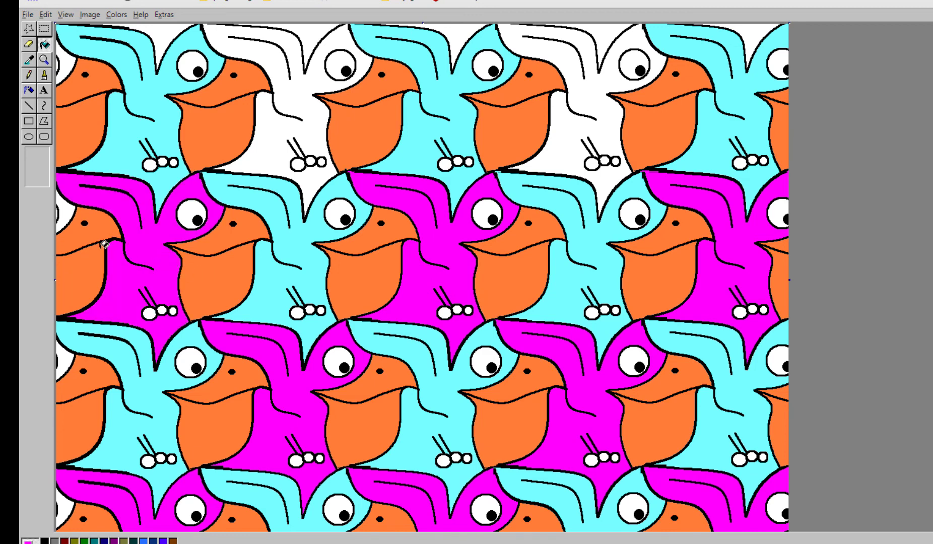
left_click(273, 139)
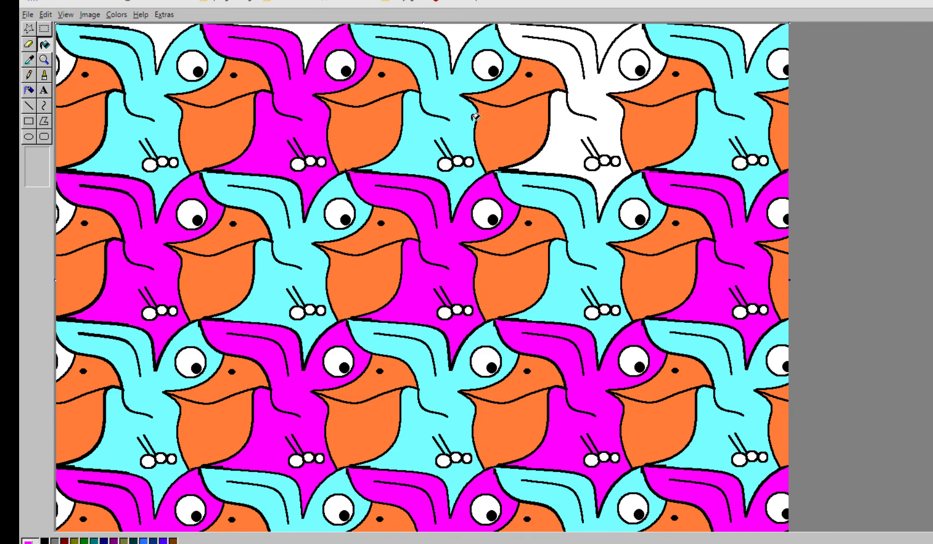
left_click(572, 130)
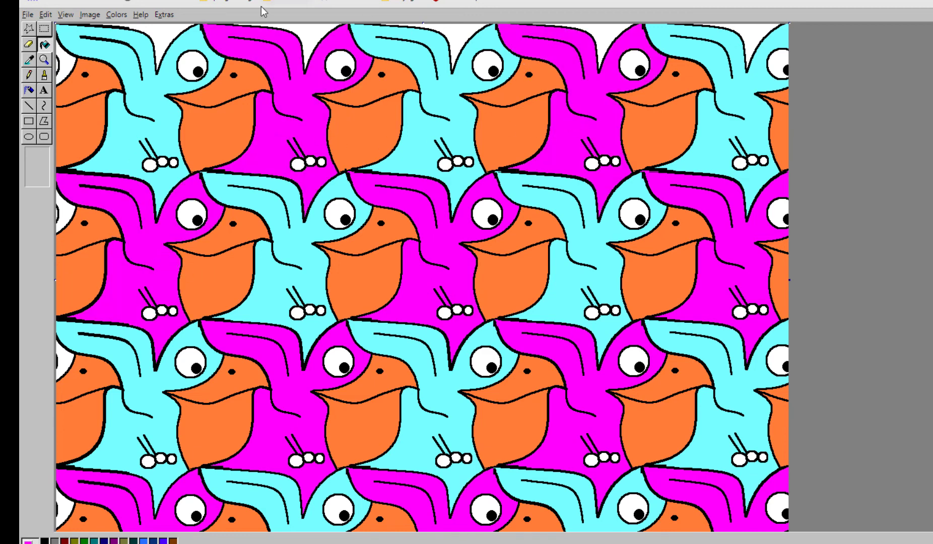
Step: Fill the top-edge gaps above the cyan pelicans and the partial heads starting the first and third rows with magenta
left_click(162, 32)
left_click(468, 32)
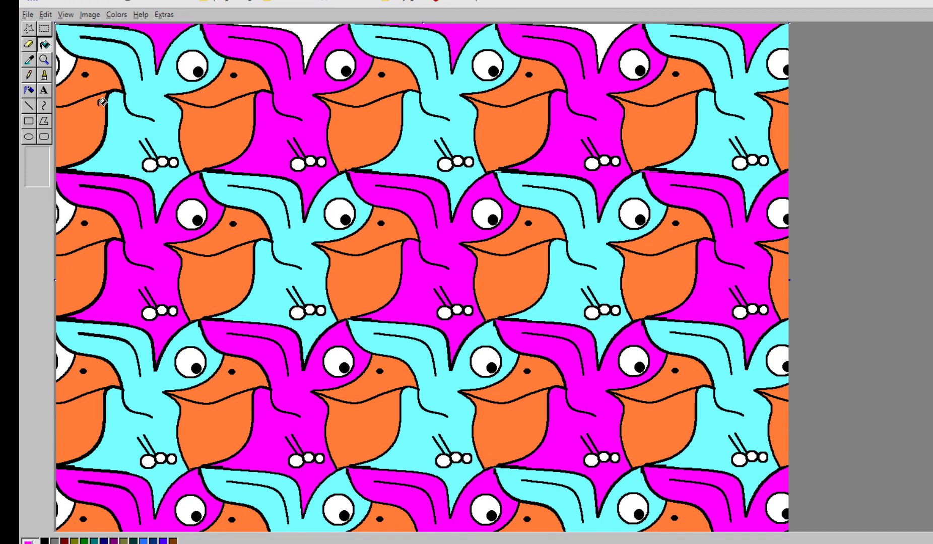
left_click(69, 61)
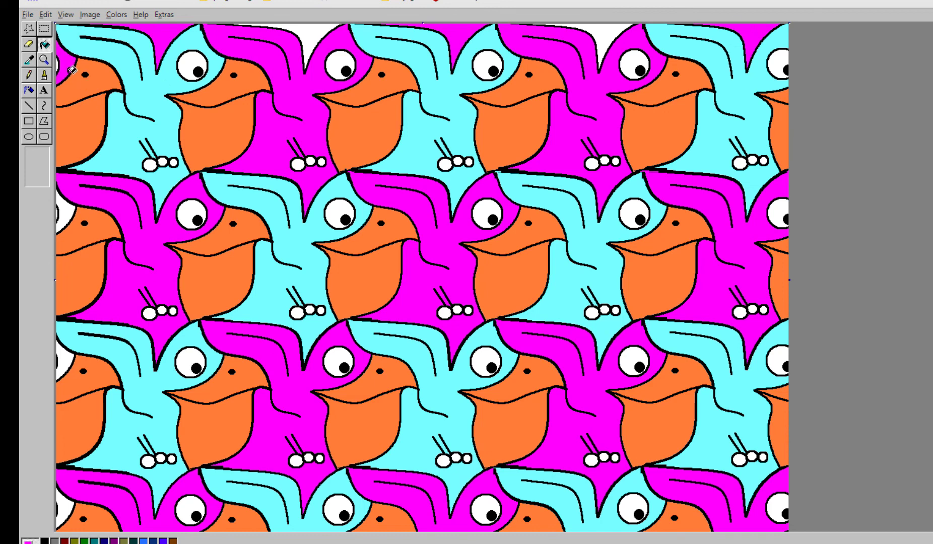
left_click(68, 359)
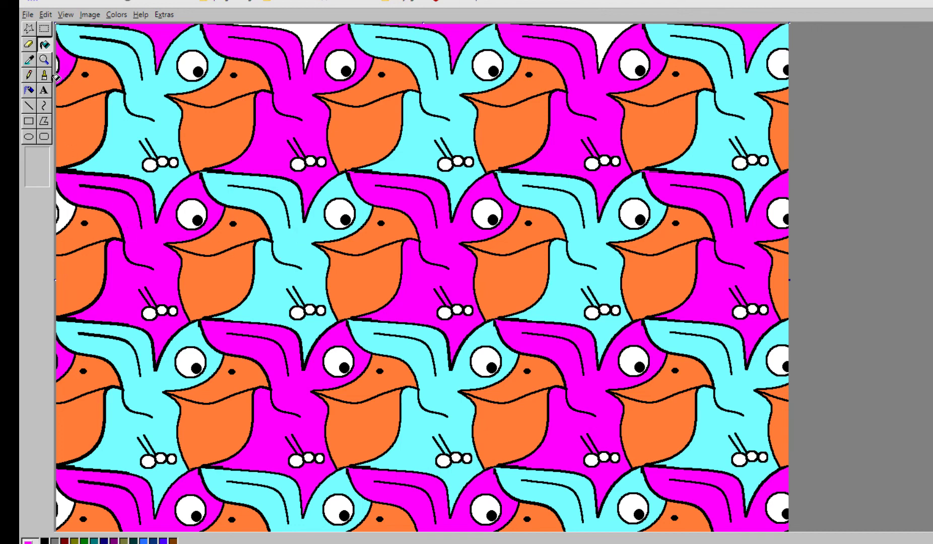
Step: Sample the light cyan and fill the partial heads starting the second and bottom rows and the last white top-edge gaps
left_click(29, 60)
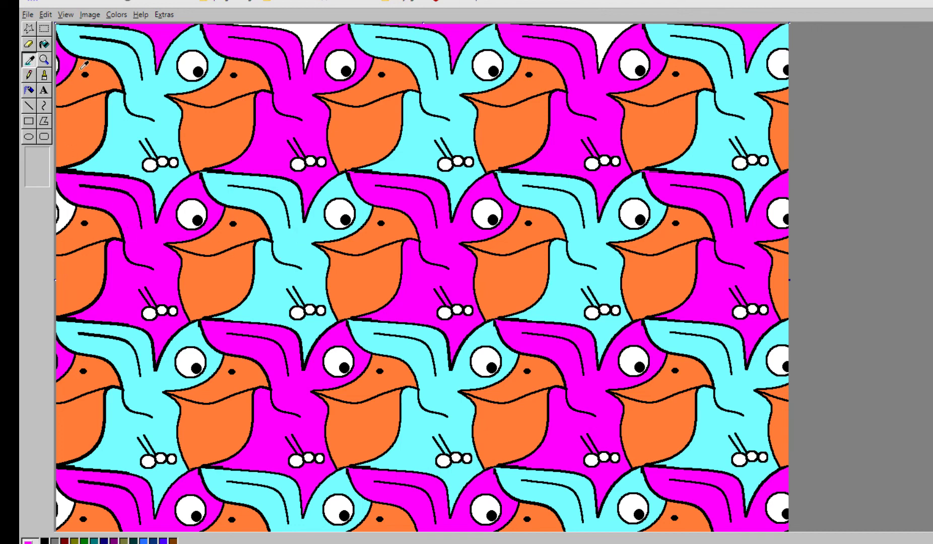
left_click(296, 242)
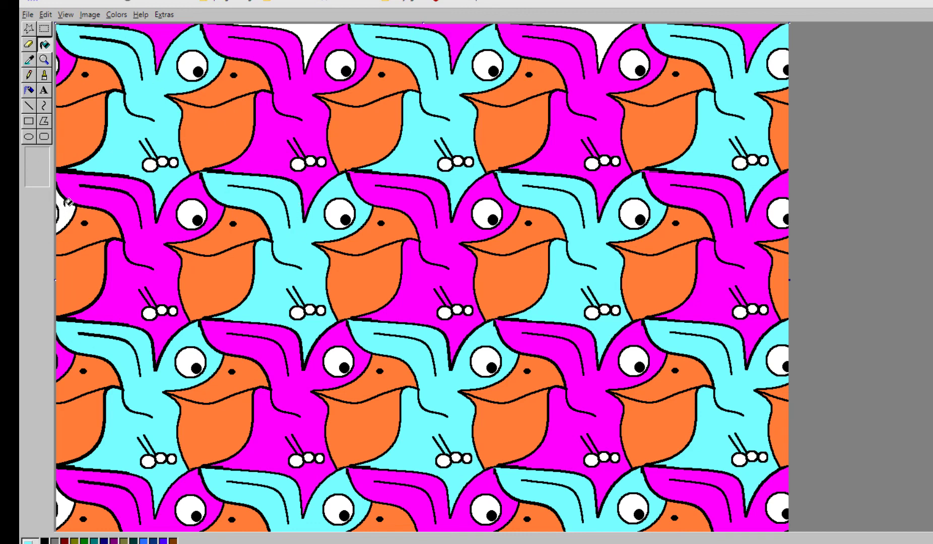
left_click(68, 202)
left_click(67, 505)
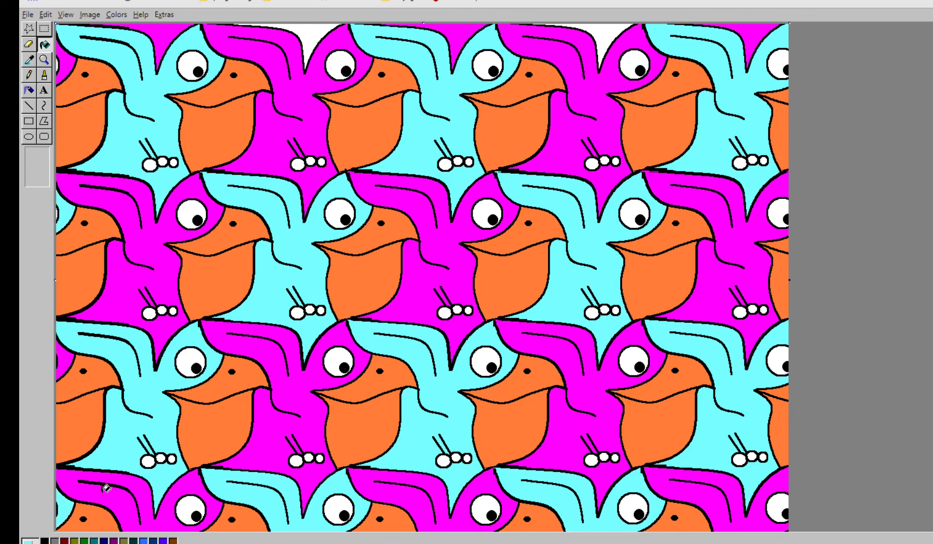
right_click(317, 29)
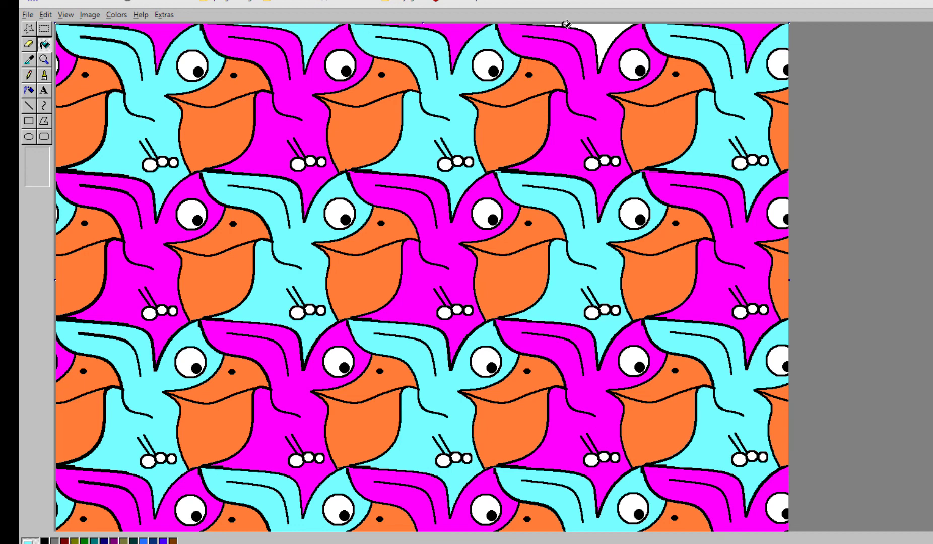
right_click(604, 29)
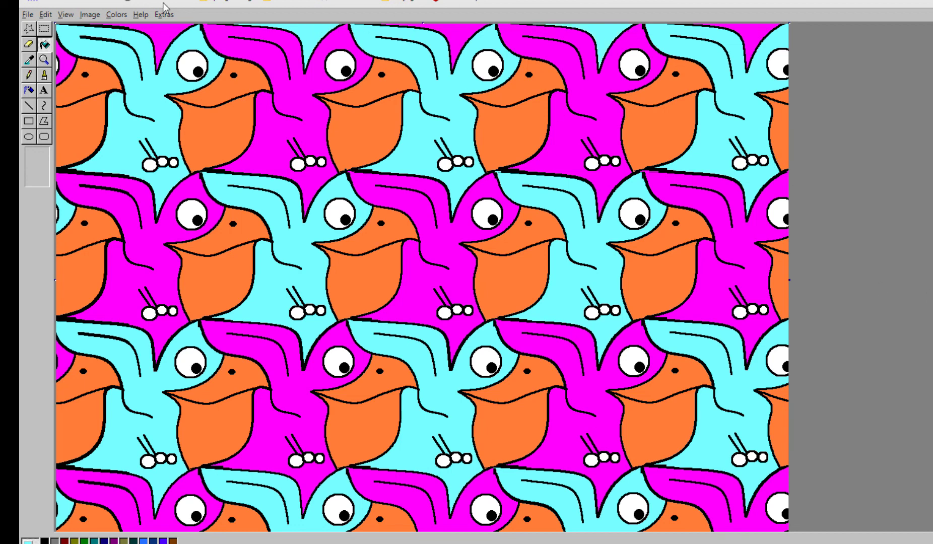
Step: Start saving the finished two-color tessellation as a new file
left_click(32, 18)
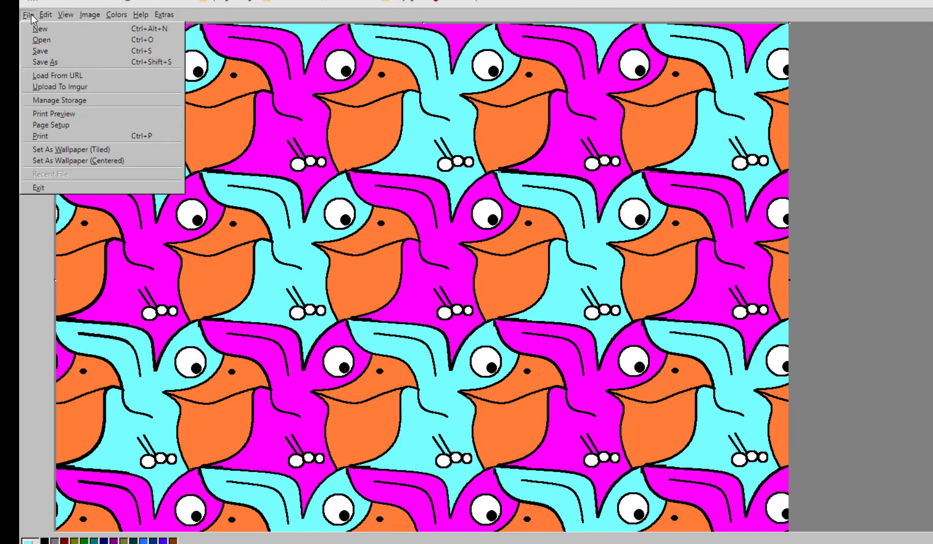
left_click(55, 64)
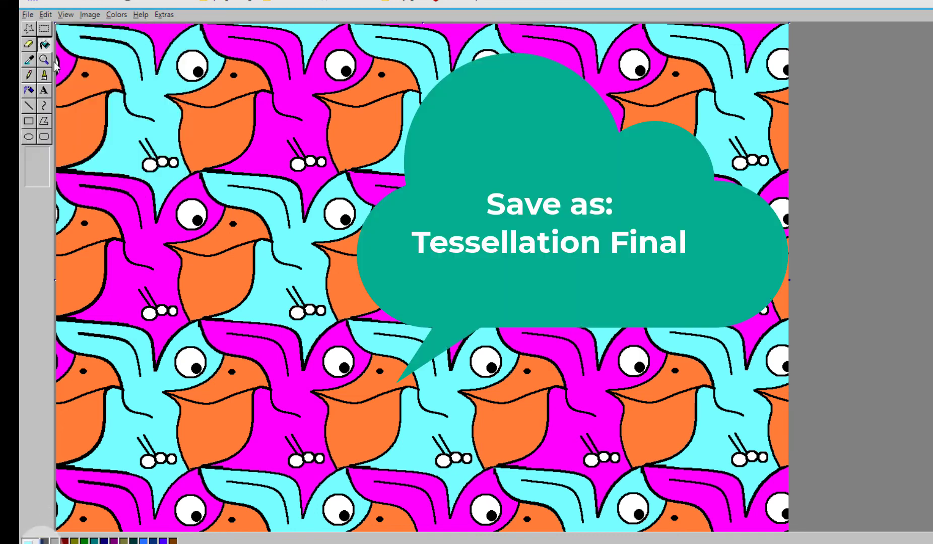